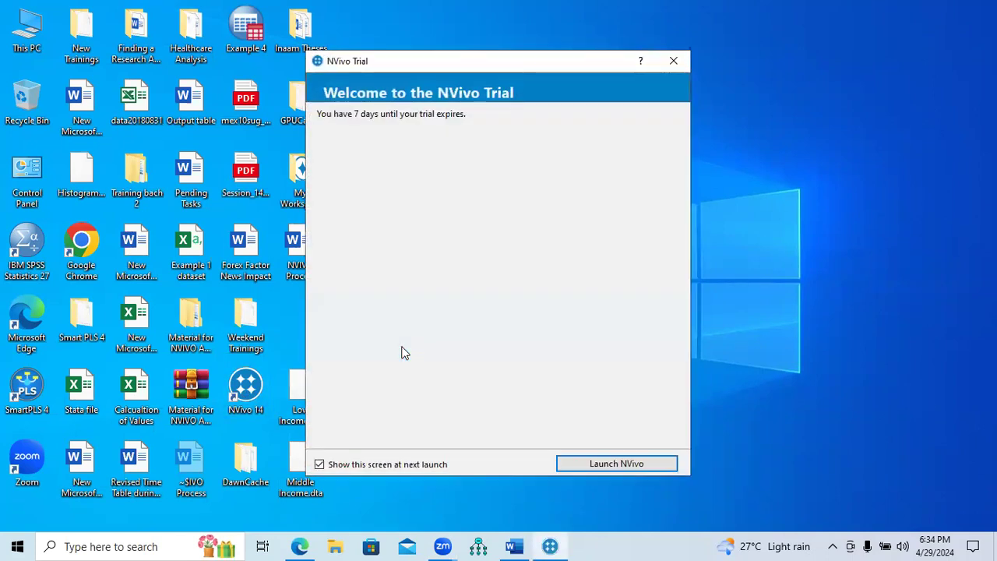
- Launch NVivo from the trial welcome window and switch to the NVIVO Process document in Word
click(628, 464)
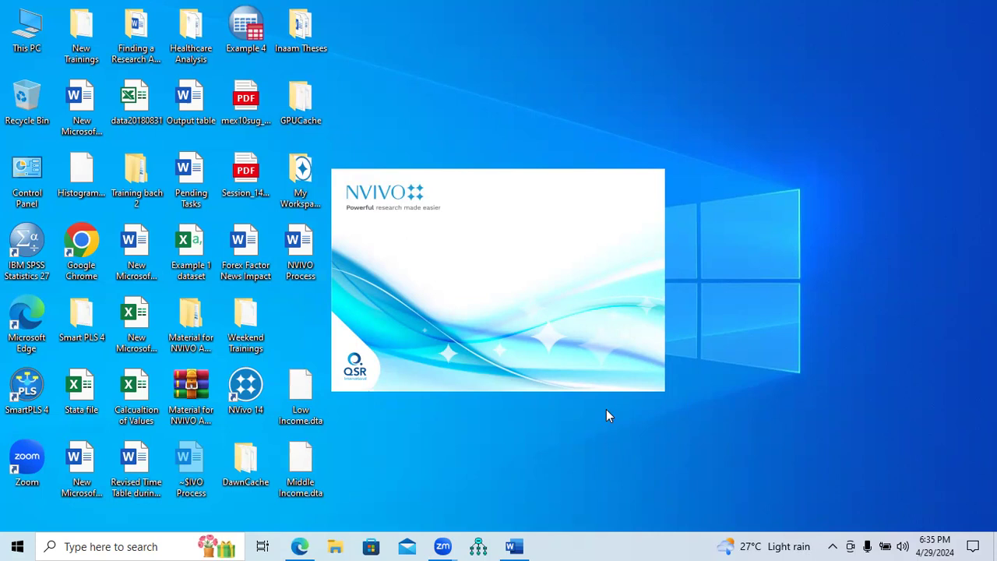
click(513, 547)
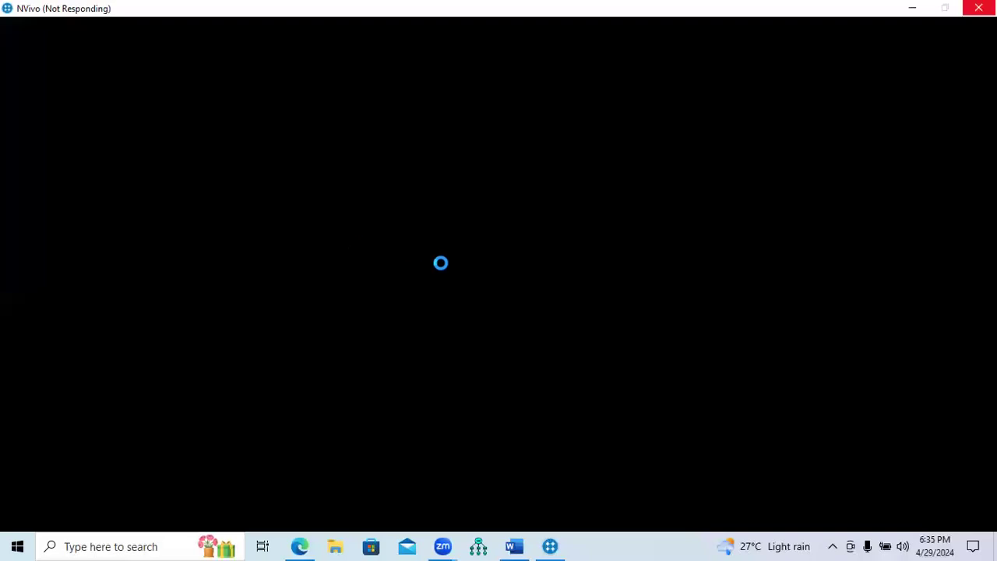
click(516, 547)
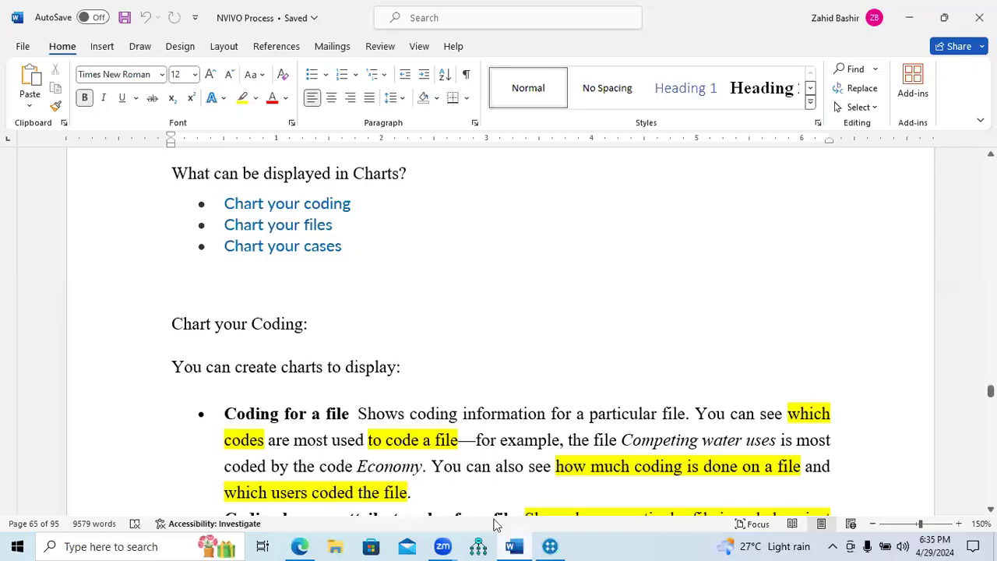
- Examine the list of what charts can display and the Coding for a file entry under Chart your Coding
drag(343, 253, 226, 225)
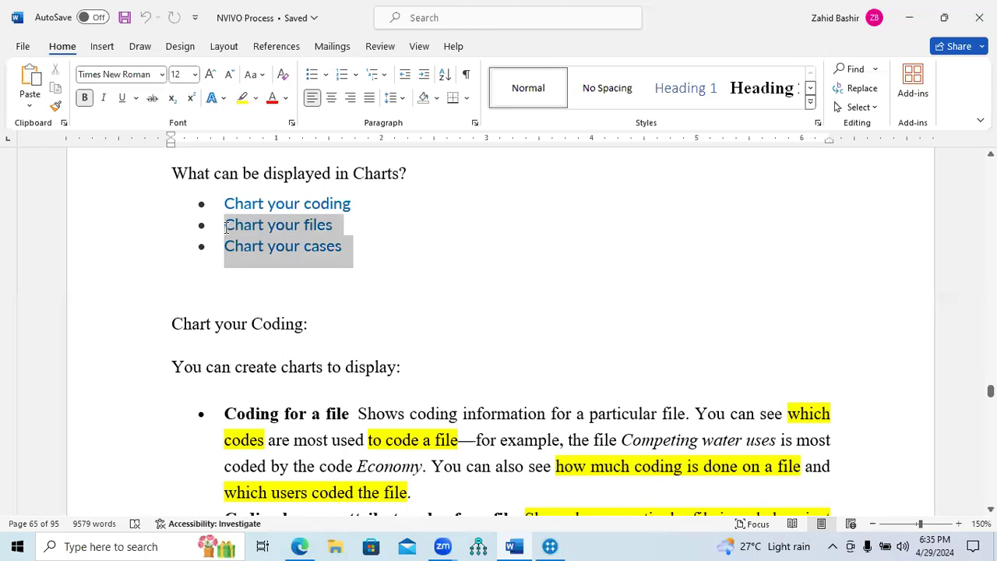
click(223, 208)
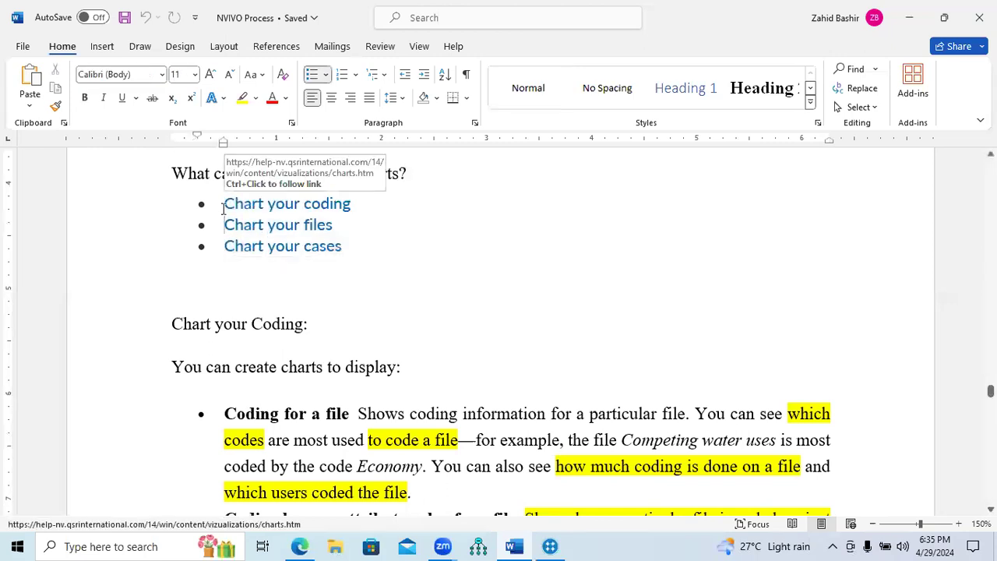
drag(224, 203, 359, 204)
drag(174, 325, 288, 330)
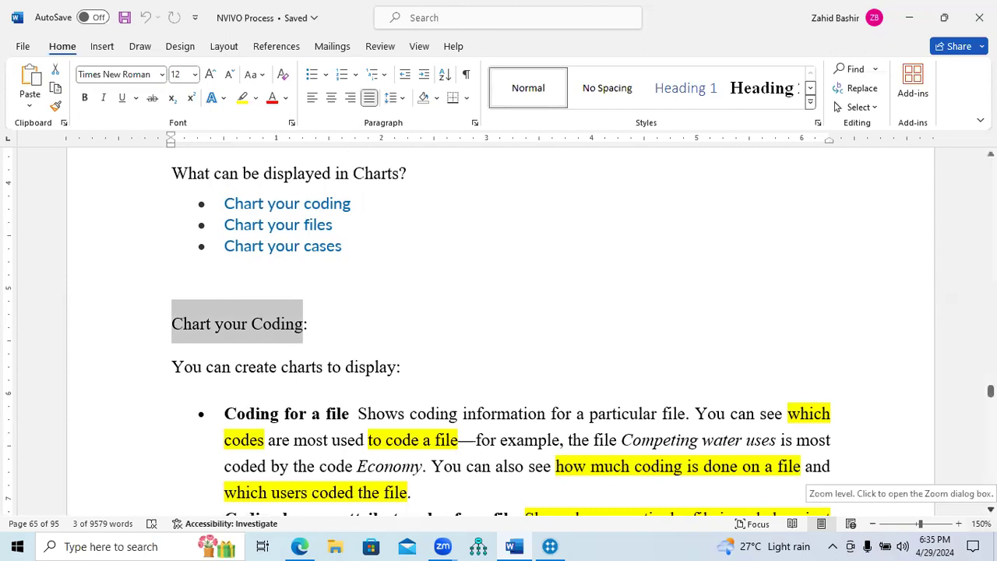
scroll(499, 335, down, 3)
scroll(326, 257, down, 4)
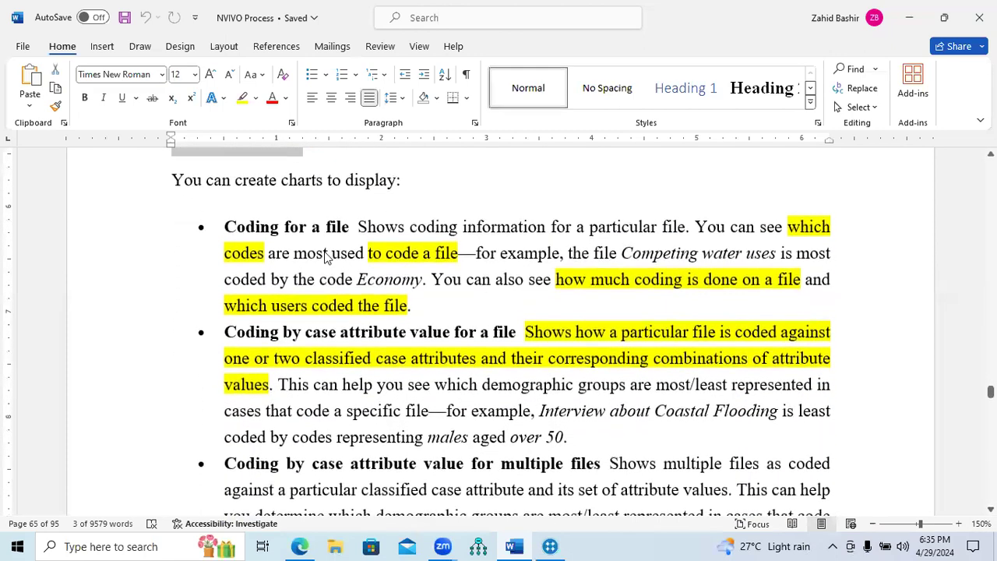
drag(224, 226, 335, 234)
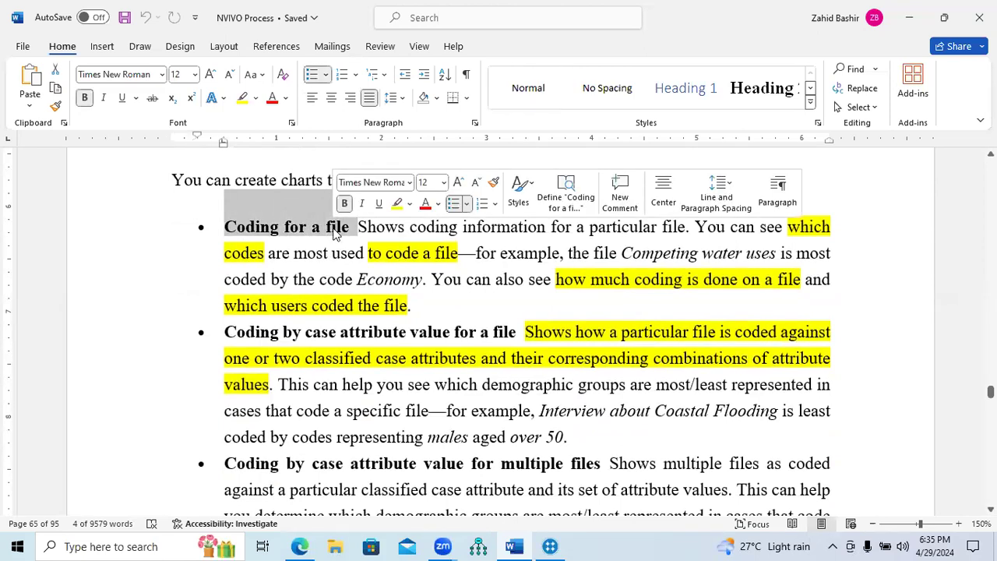
click(405, 227)
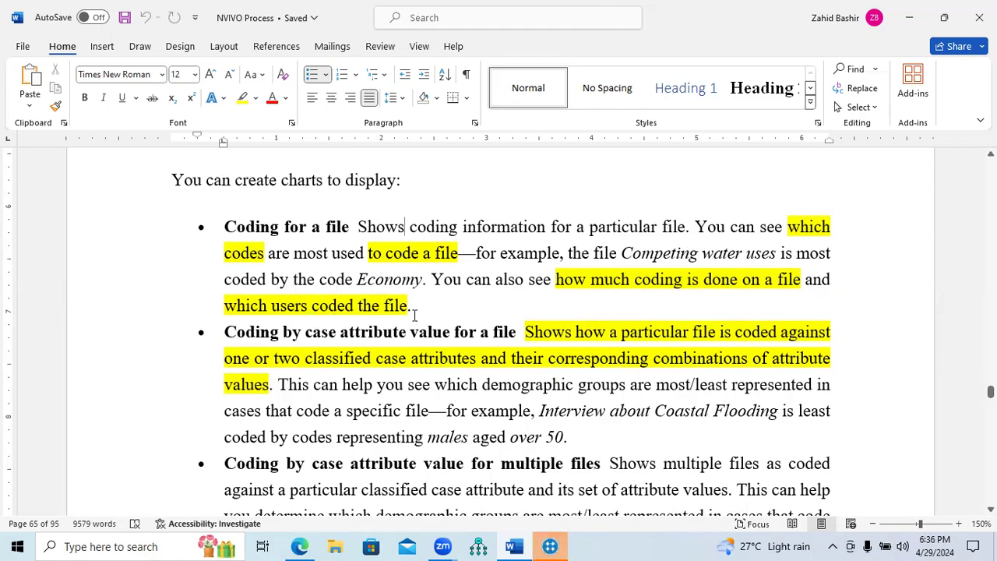
- Switch to NVivo, dismiss the trial expiry reminder and open the recent project My first project
click(551, 545)
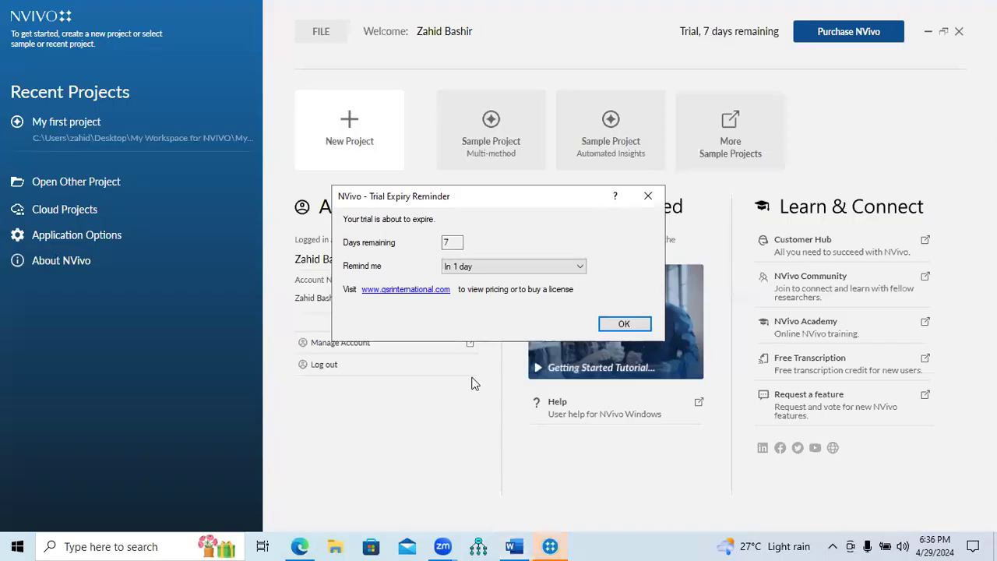
click(549, 267)
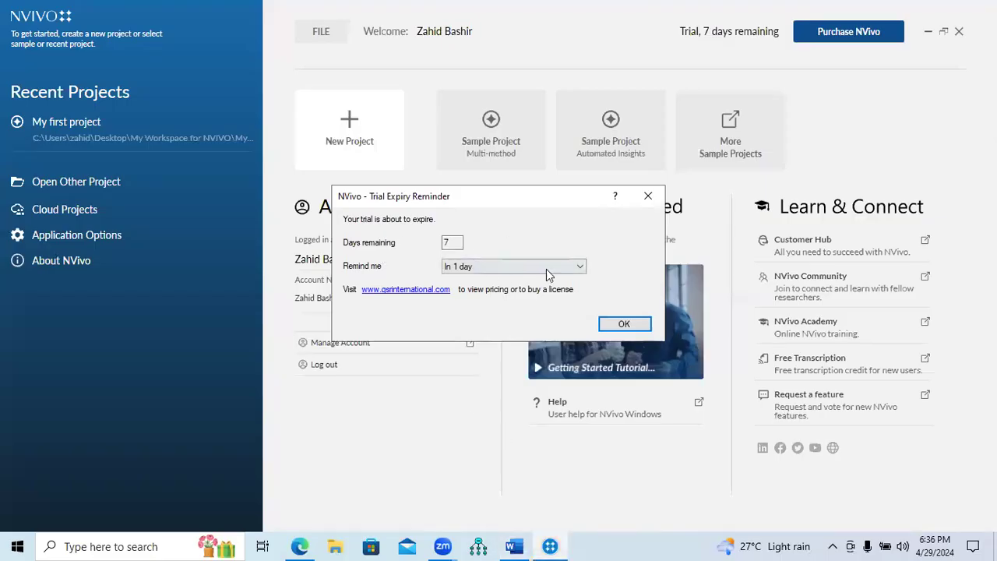
click(648, 195)
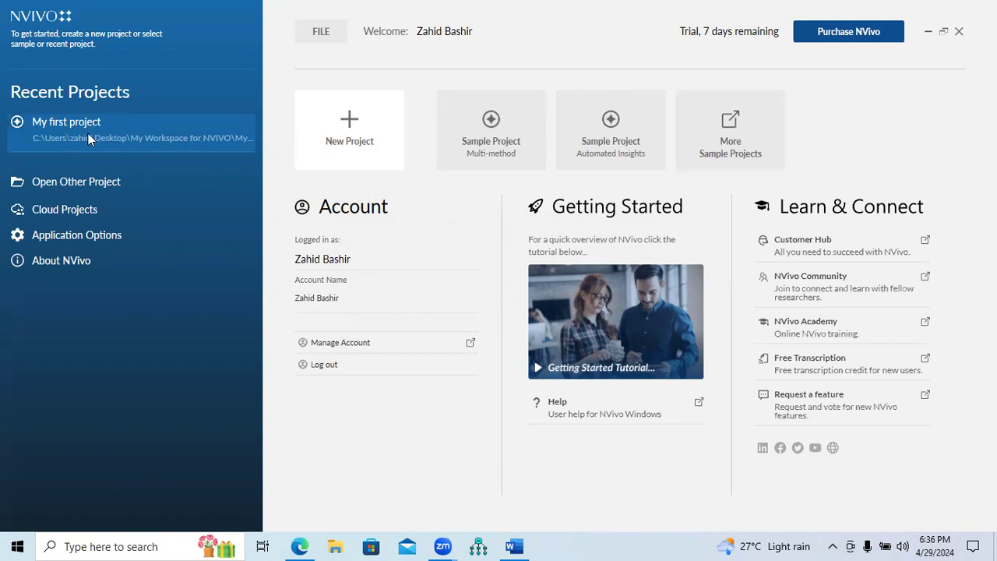
click(58, 130)
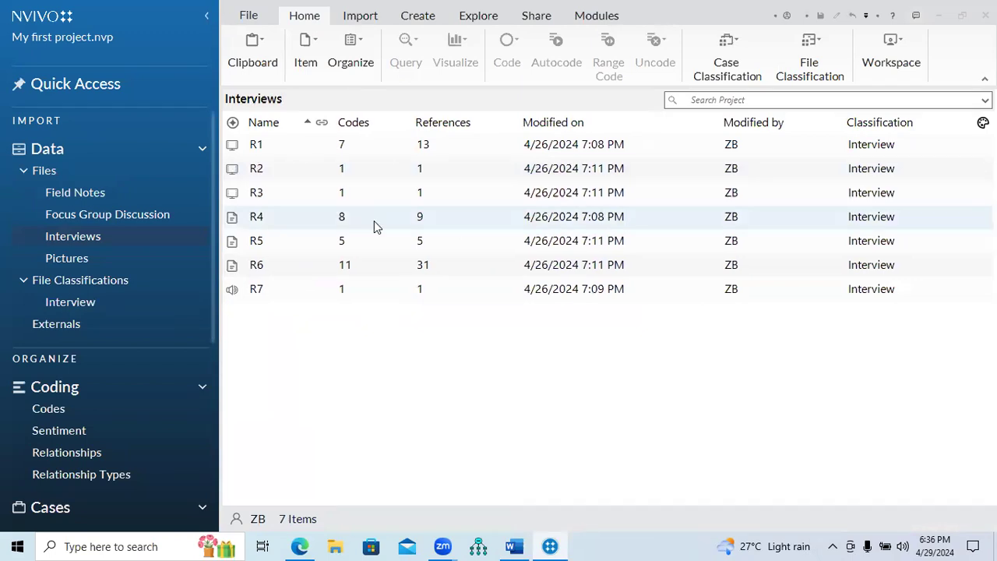
- Start the Chart Wizard and choose to generate a Coding chart
click(480, 17)
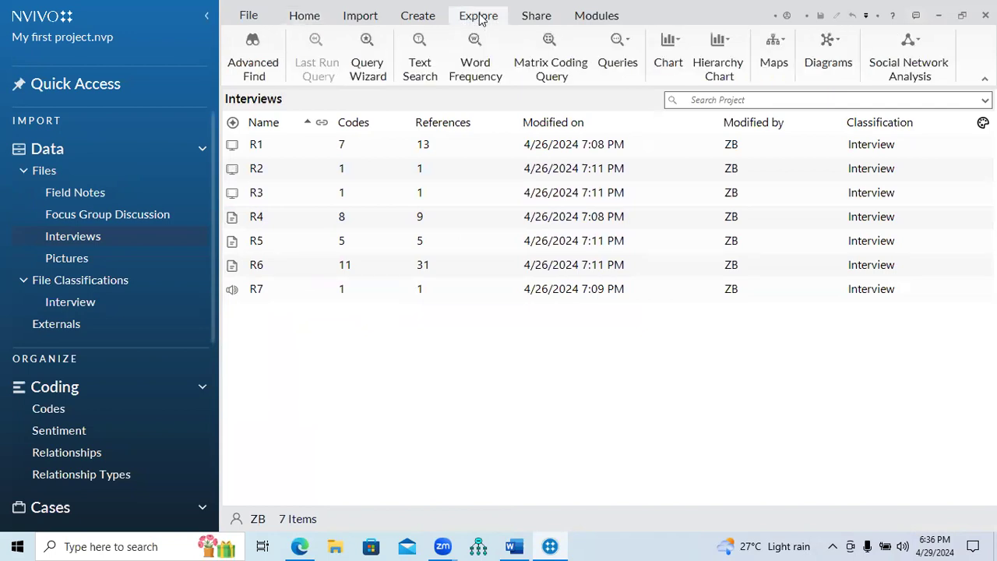
click(673, 62)
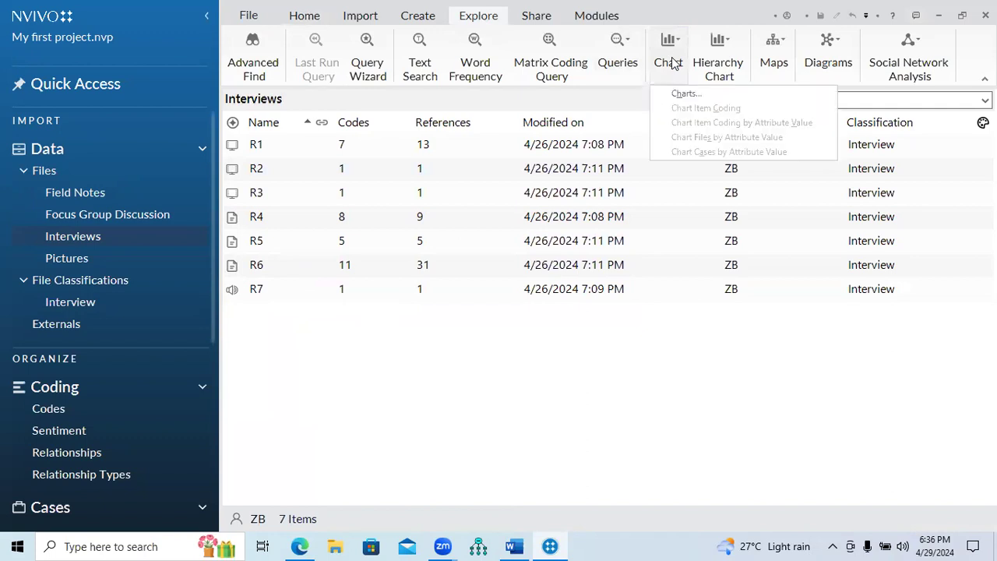
click(684, 100)
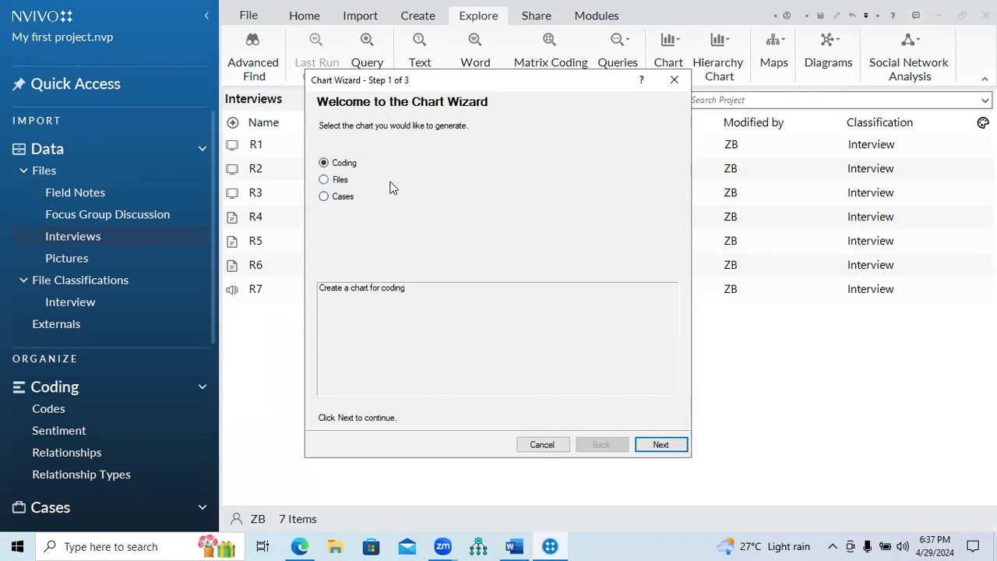
click(659, 444)
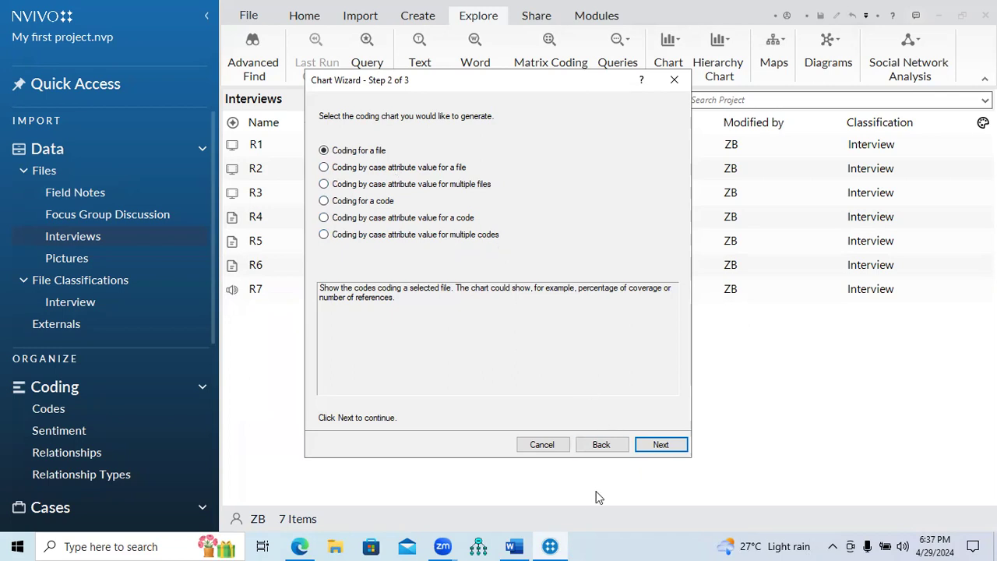
- Switch to the NVIVO Process document in Word and reread the description of the Coding for a file chart
click(518, 546)
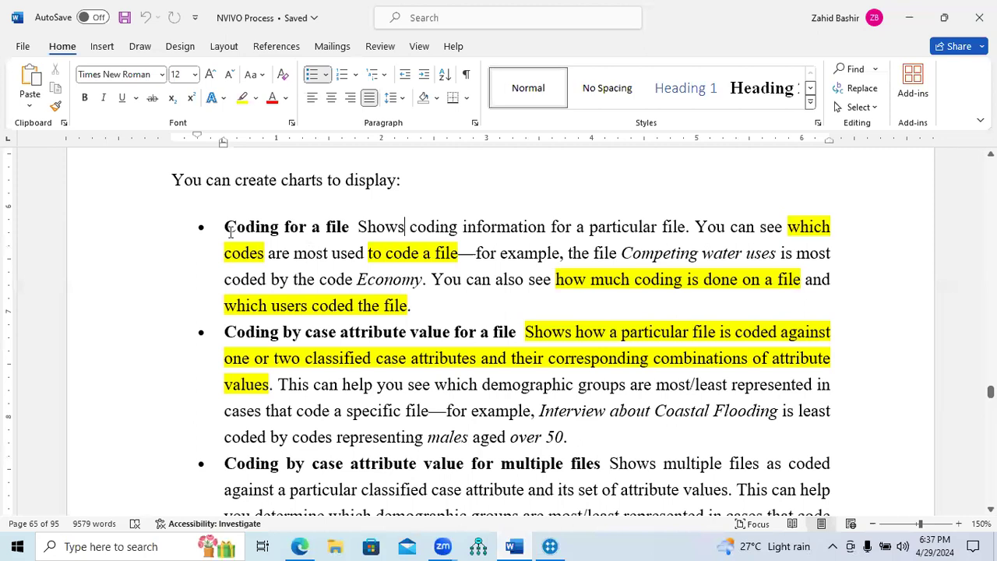
drag(225, 227, 346, 230)
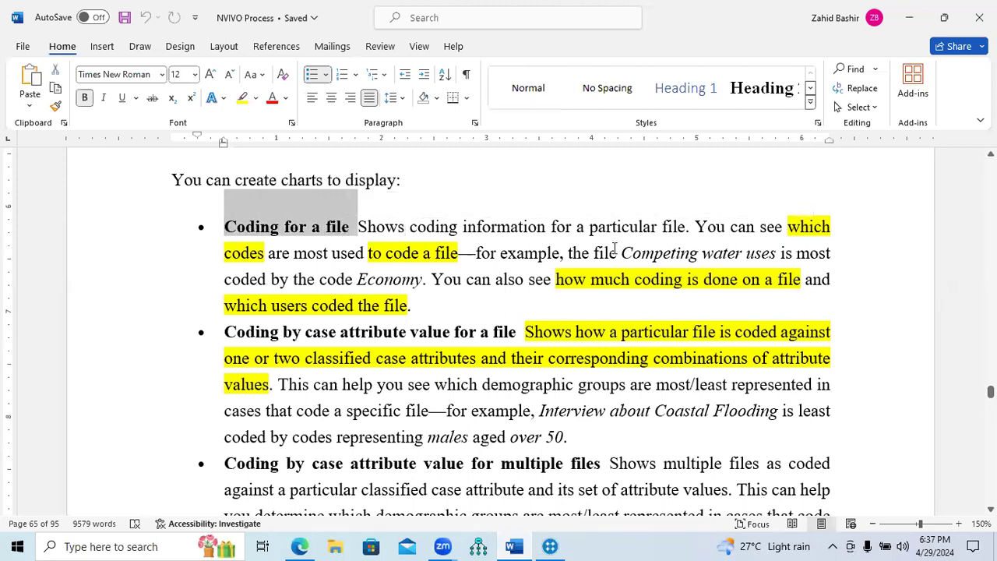
click(505, 228)
drag(360, 226, 462, 251)
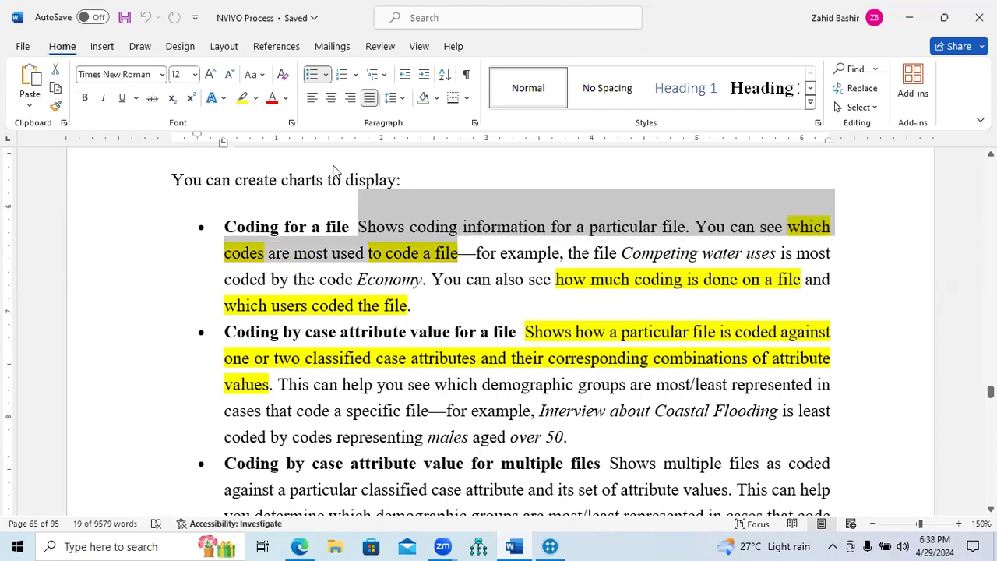
- Switch back to NVivo, choose the Coding for a file chart and select R4 from the Interviews folder as its file
key(alt+Tab)
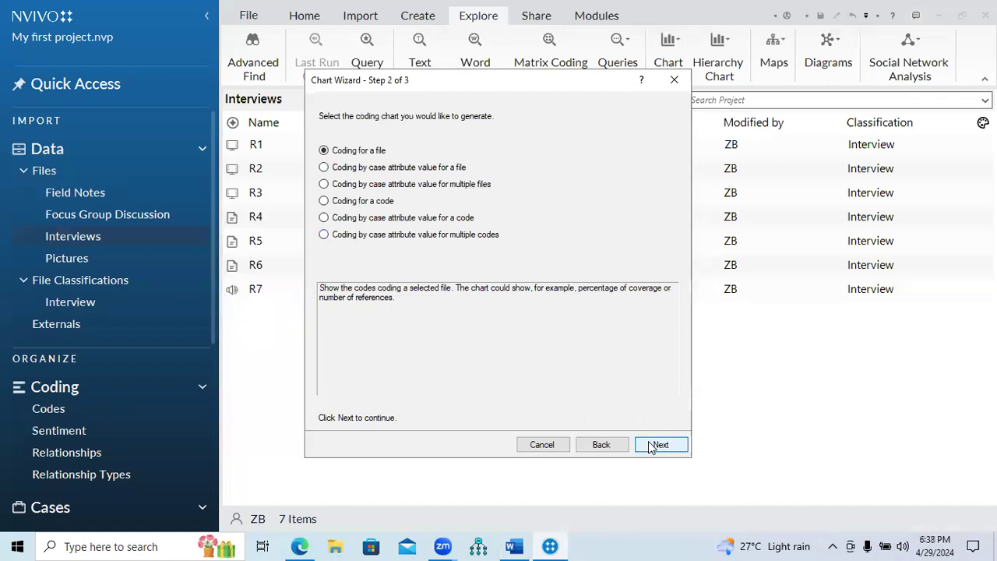
click(654, 444)
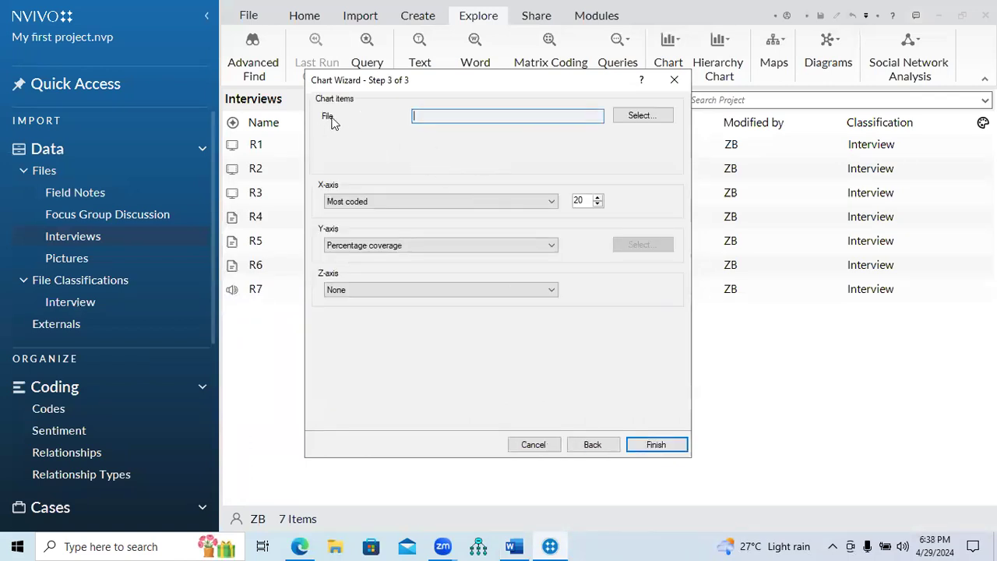
click(633, 117)
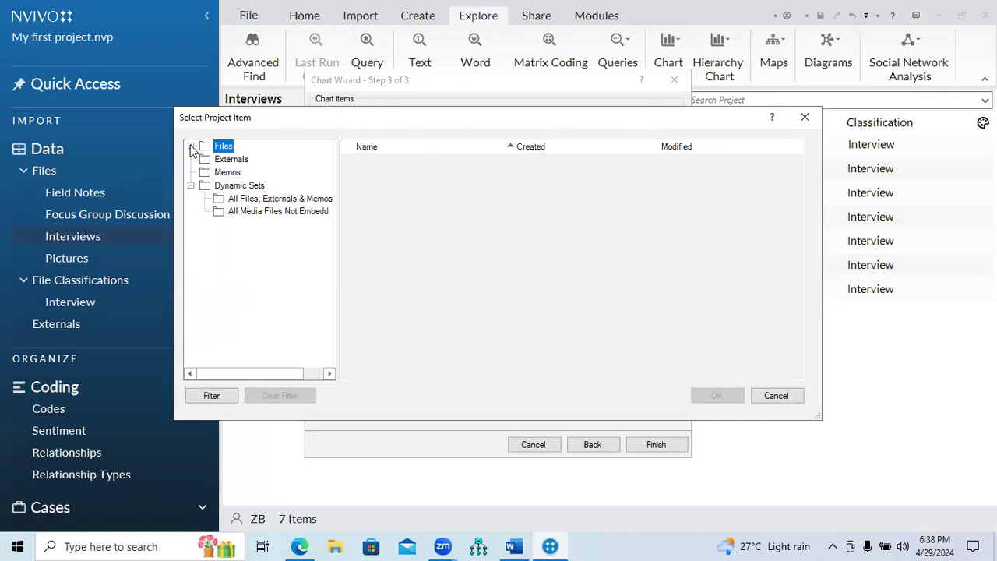
click(191, 146)
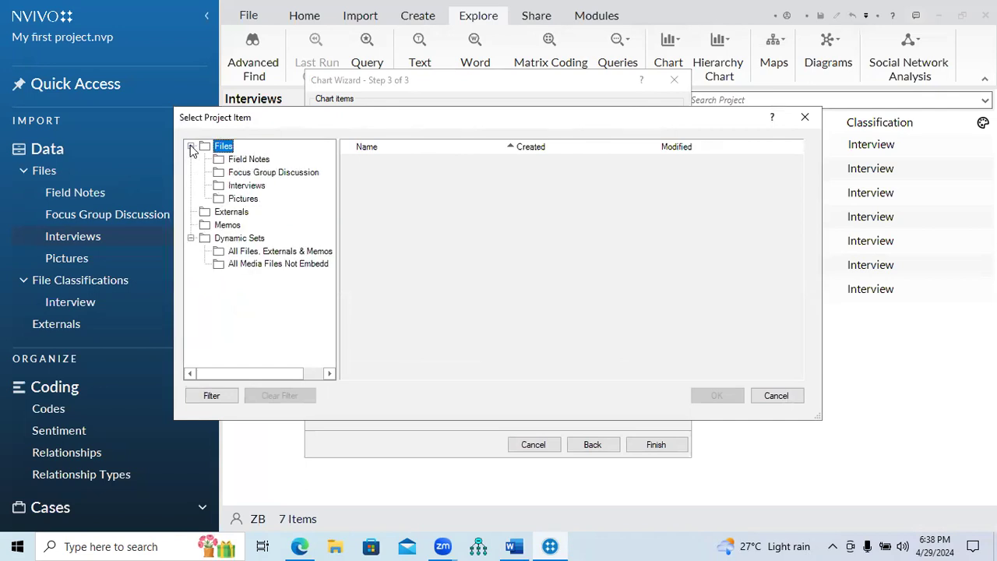
click(248, 161)
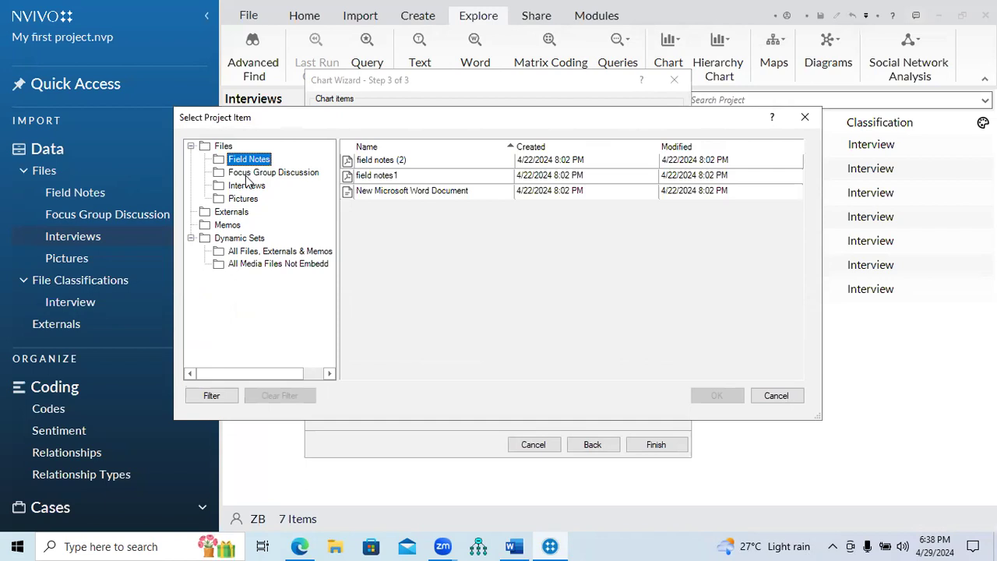
click(247, 174)
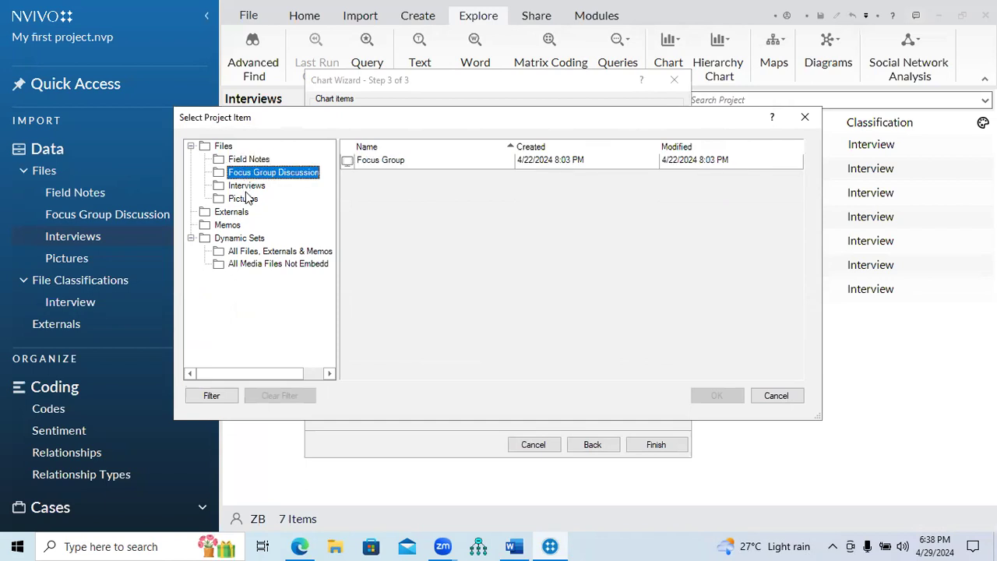
click(248, 188)
click(246, 202)
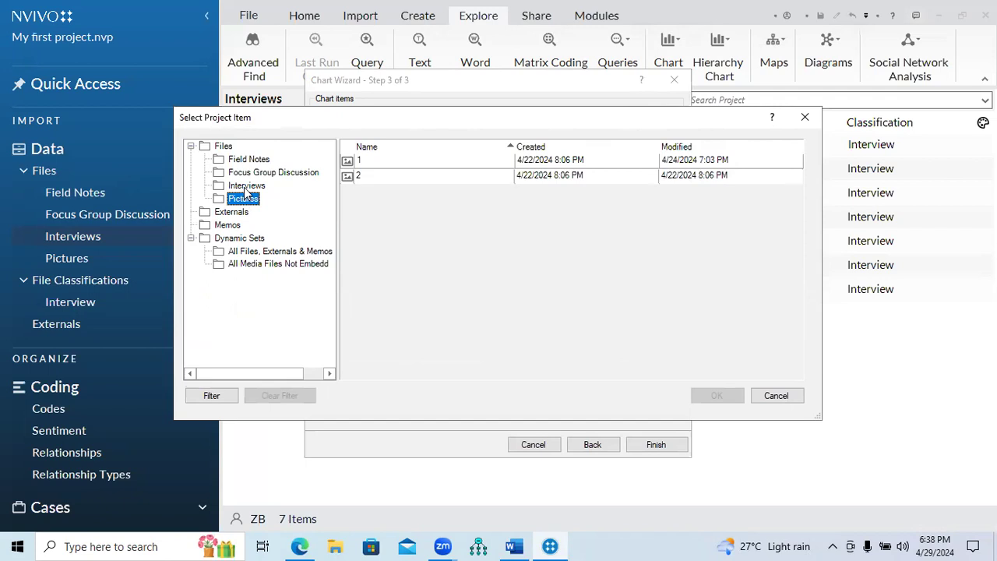
click(246, 188)
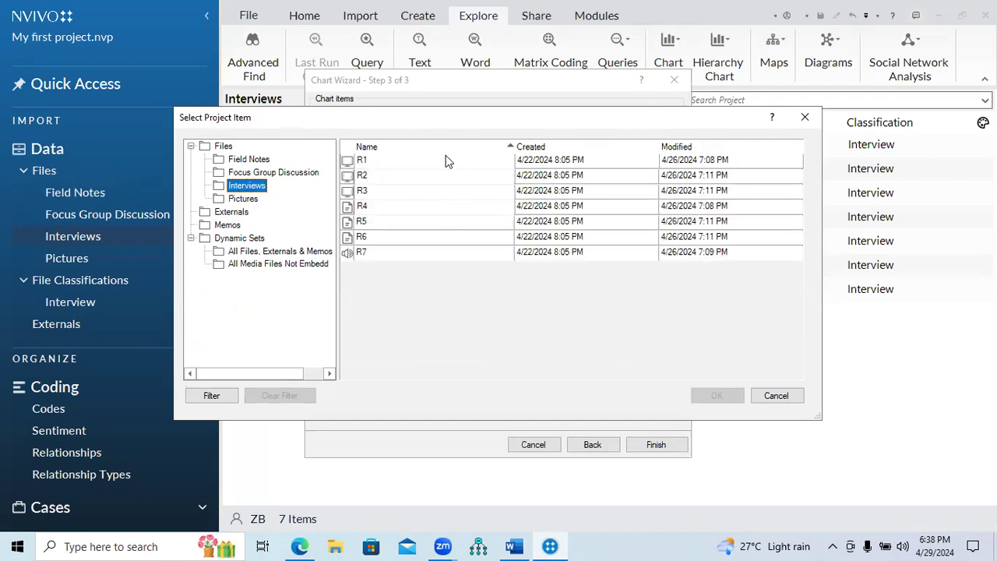
click(369, 208)
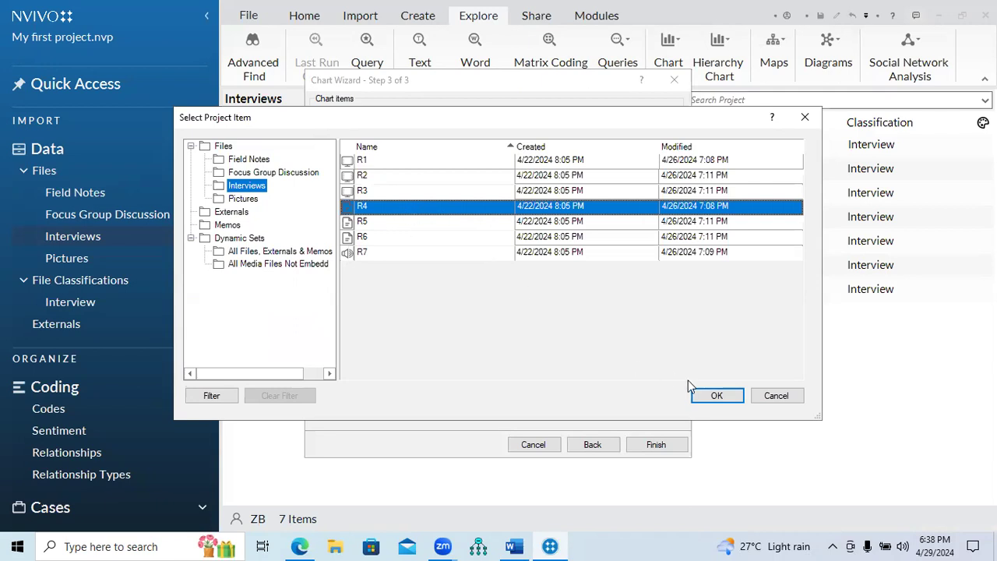
click(714, 396)
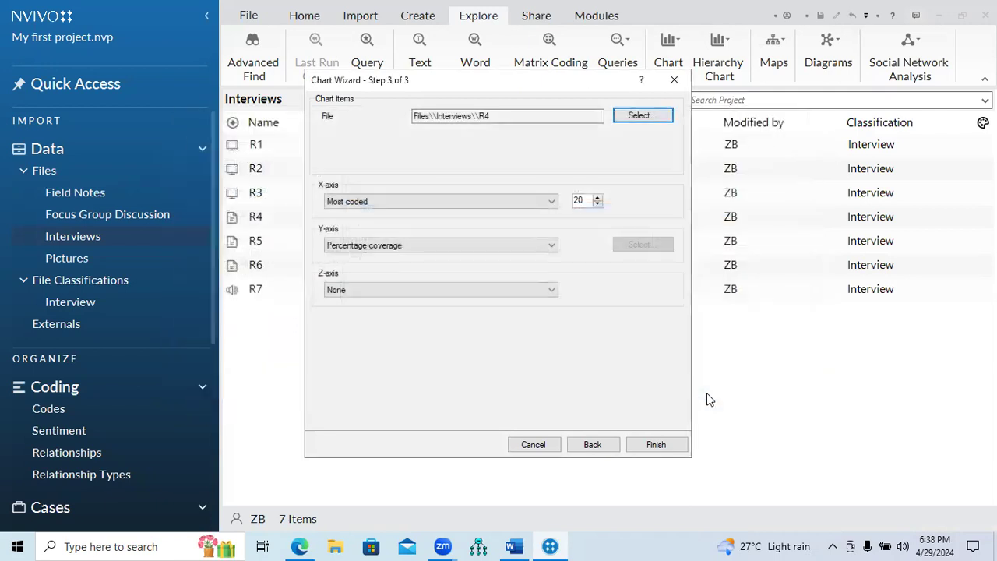
- Generate the R4 chart with Most coded on the X-axis, Percentage coverage on the Y-axis and None on the Z-axis
click(395, 203)
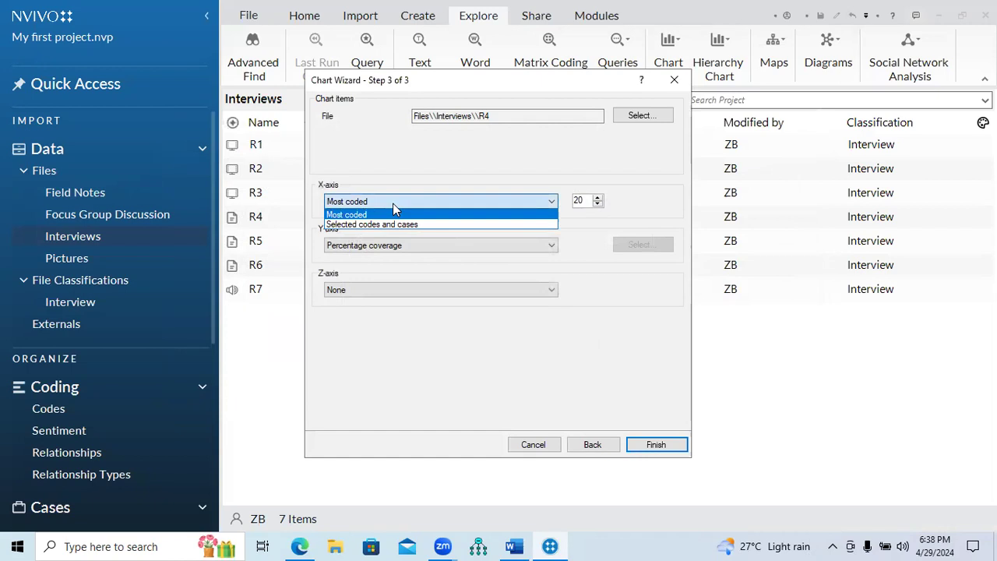
click(353, 215)
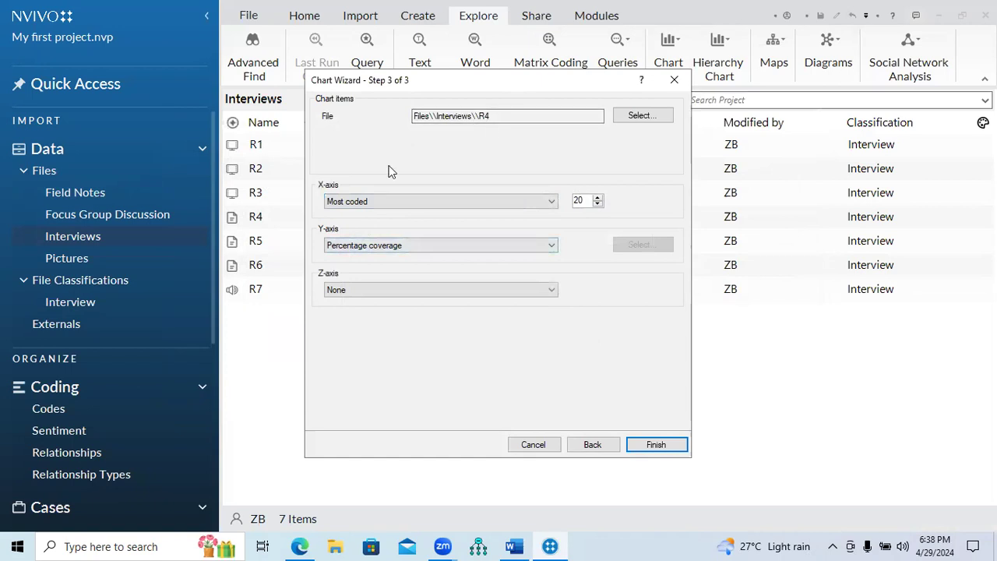
click(375, 247)
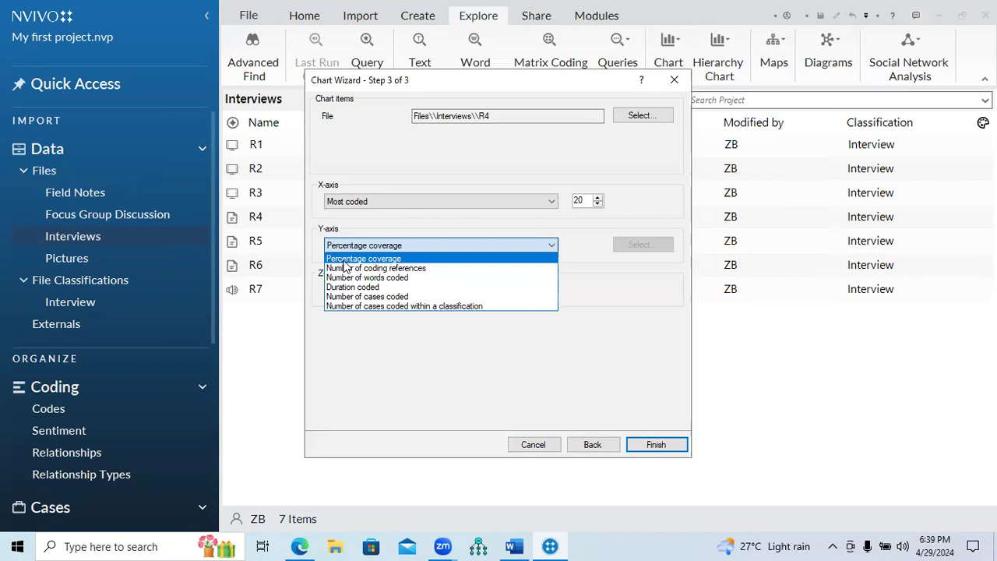
click(368, 260)
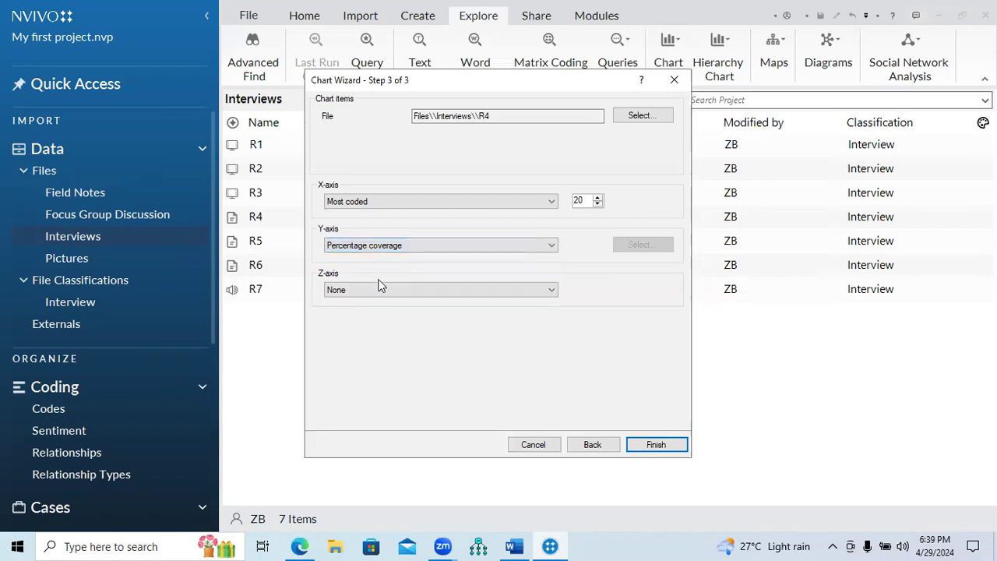
click(382, 290)
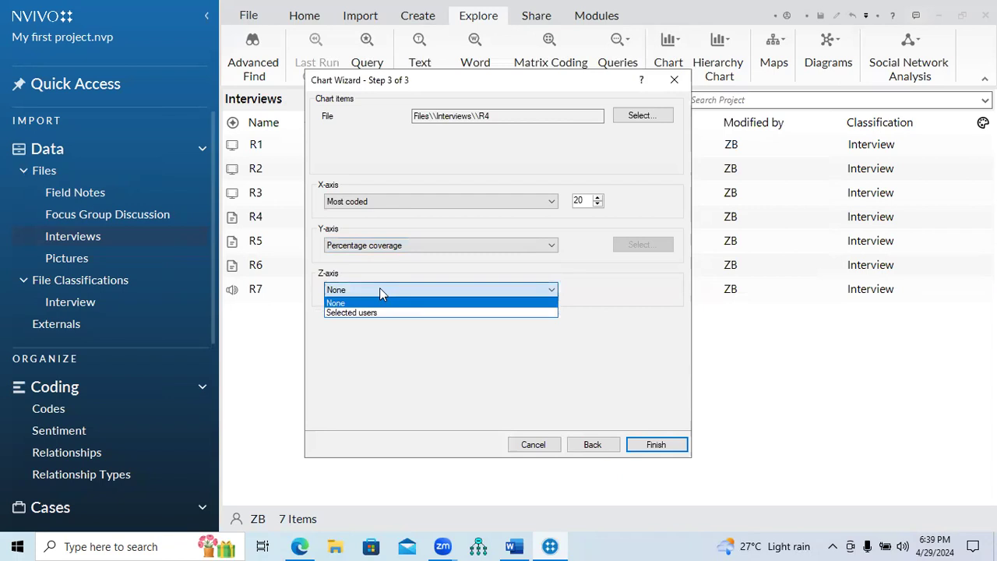
click(380, 355)
click(372, 293)
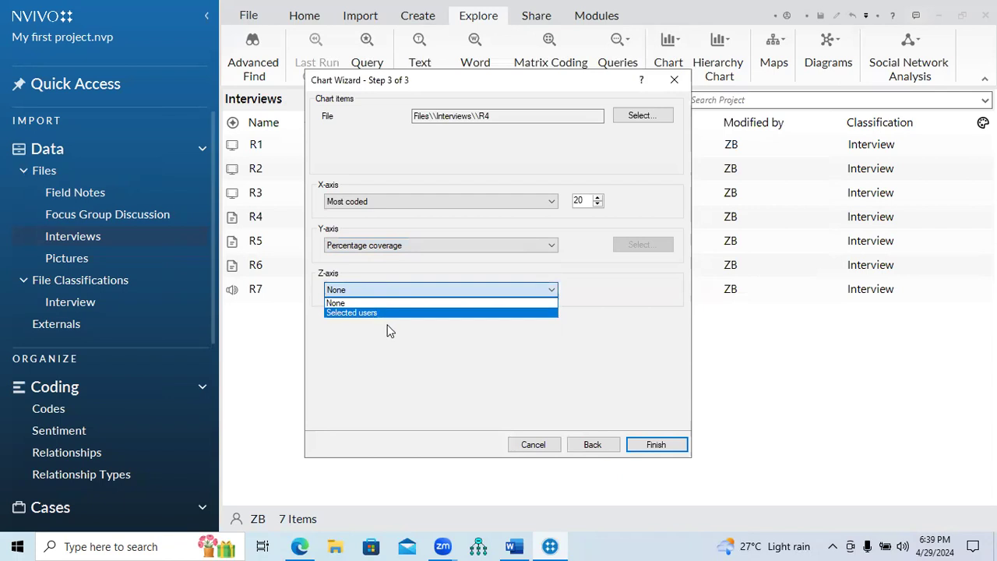
click(387, 326)
click(646, 446)
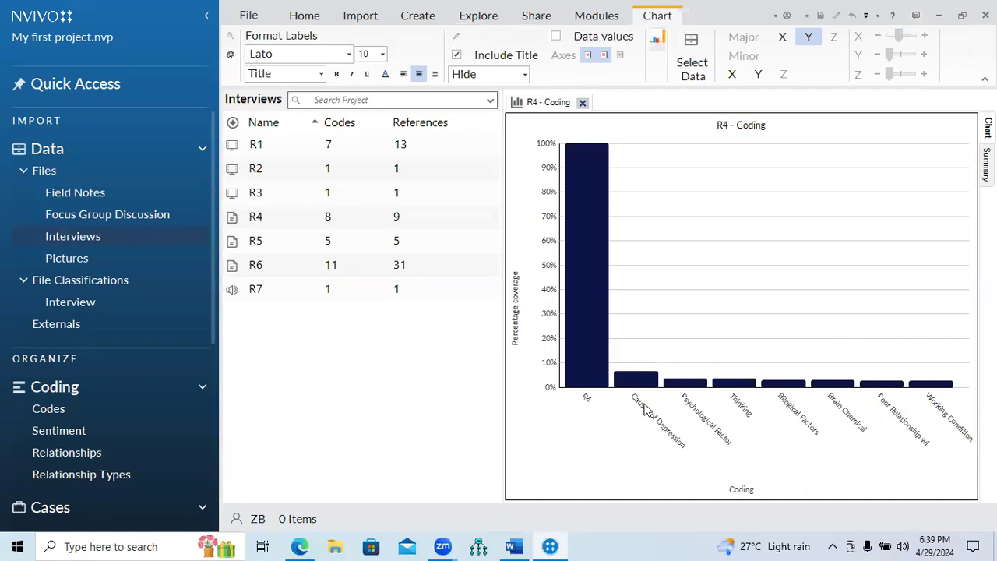
- Examine the percentage coverage of the individual code bars in the R4 coding chart, temporarily widening the chart area
mouse_move(642, 389)
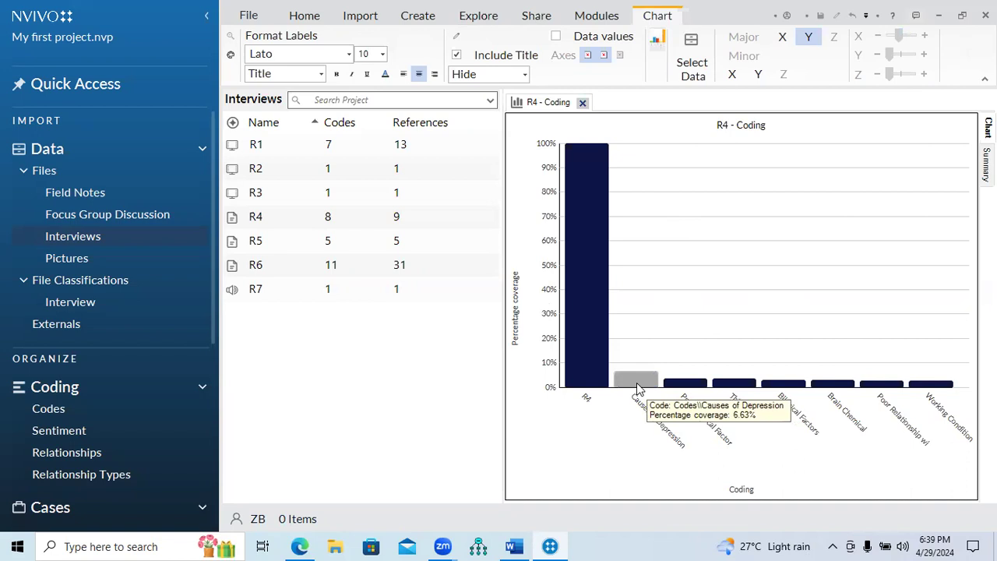
mouse_move(692, 386)
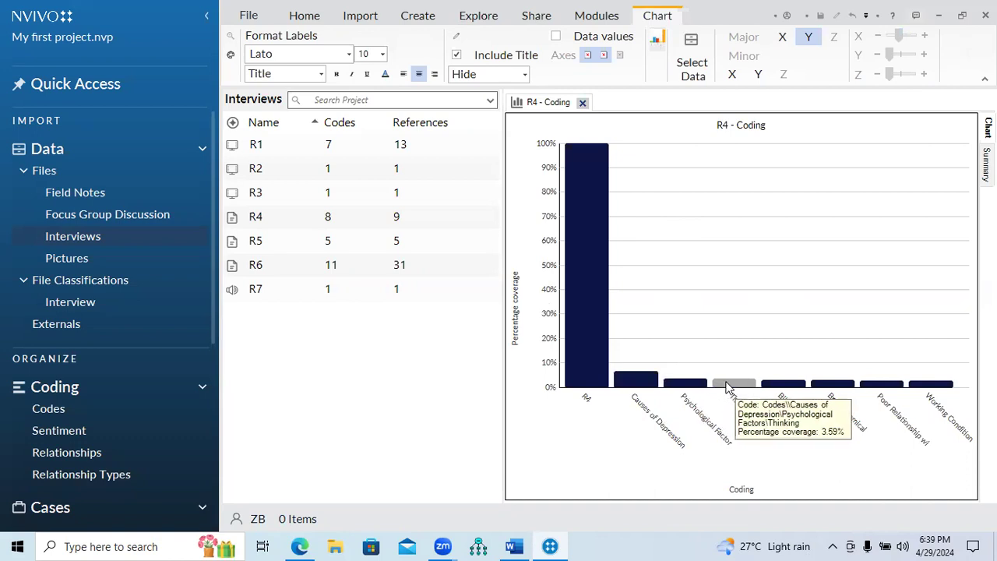
mouse_move(745, 386)
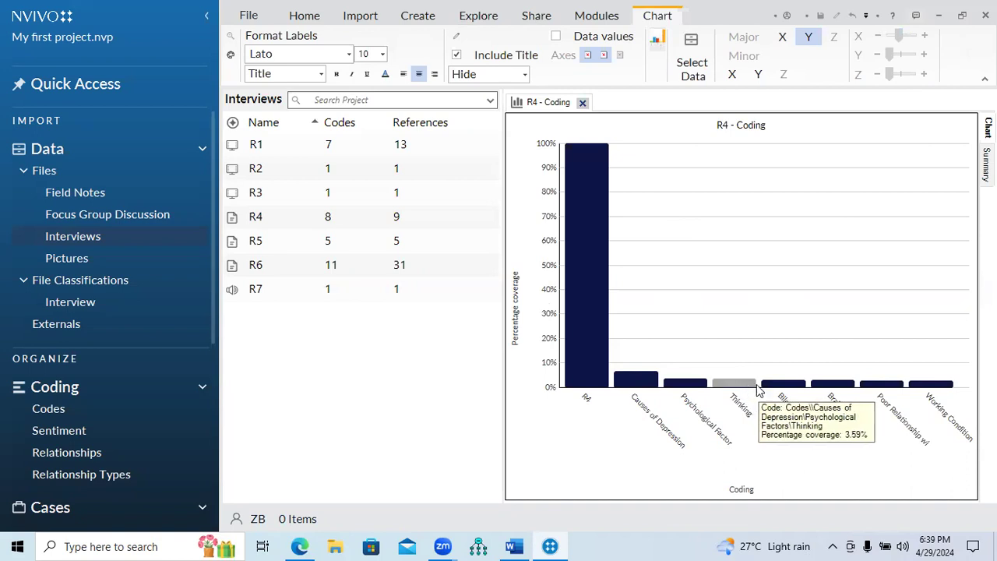
mouse_move(817, 390)
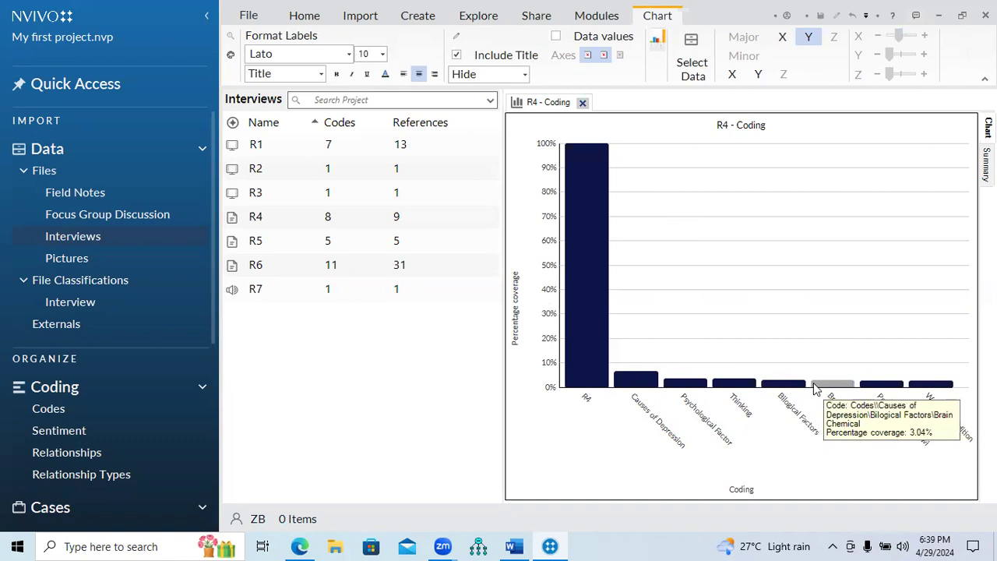
mouse_move(784, 390)
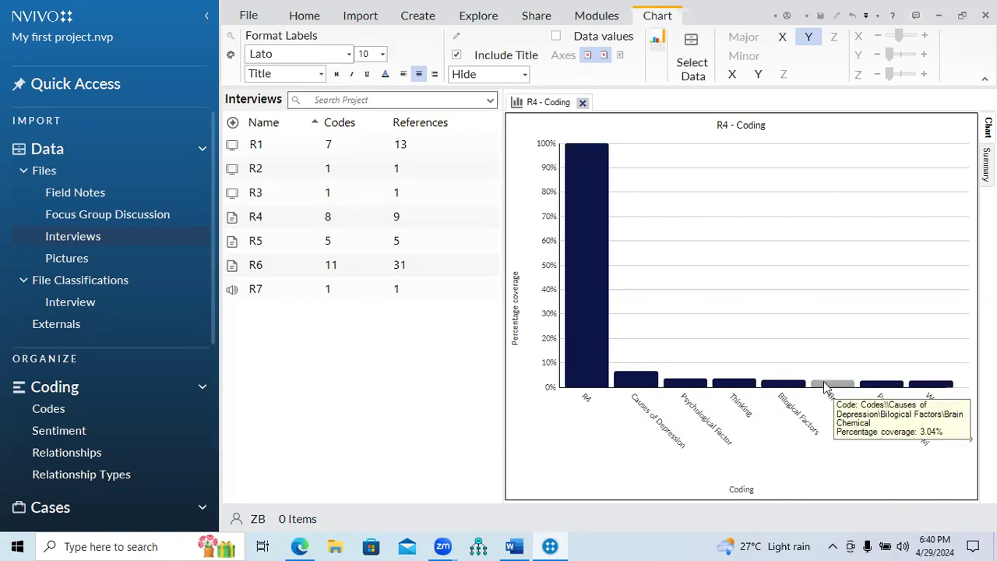
mouse_move(871, 388)
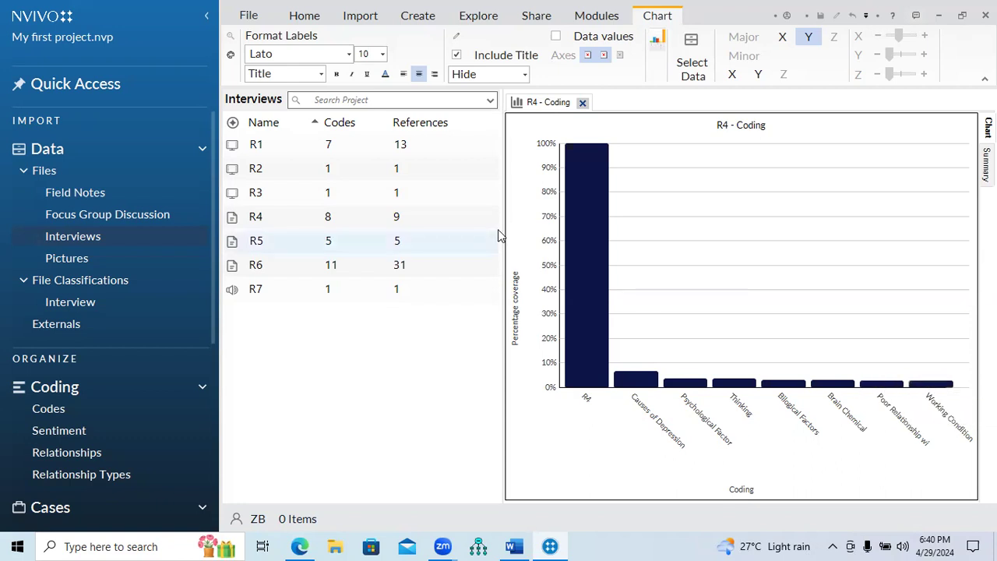
drag(502, 229, 324, 226)
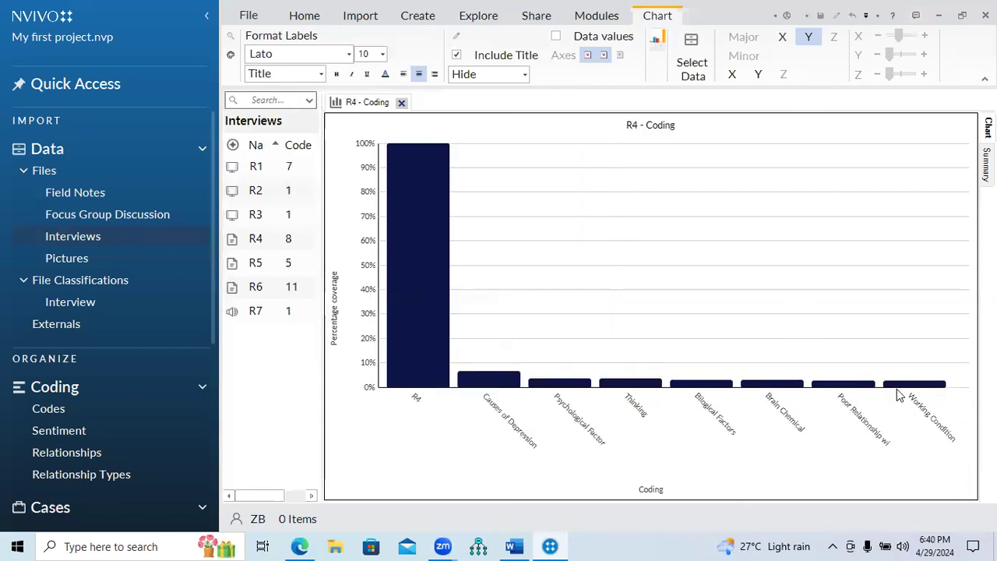
mouse_move(890, 391)
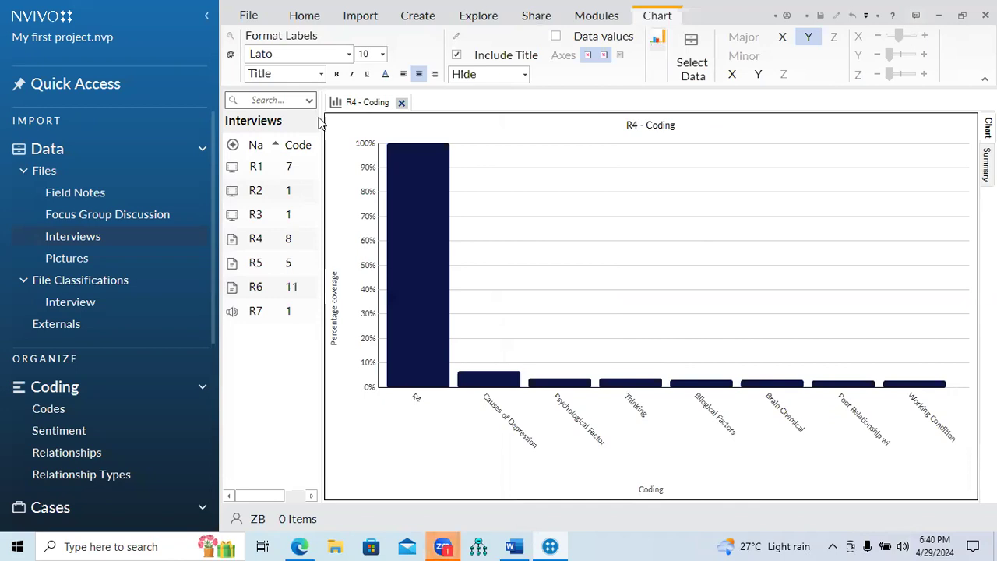
drag(322, 124, 574, 136)
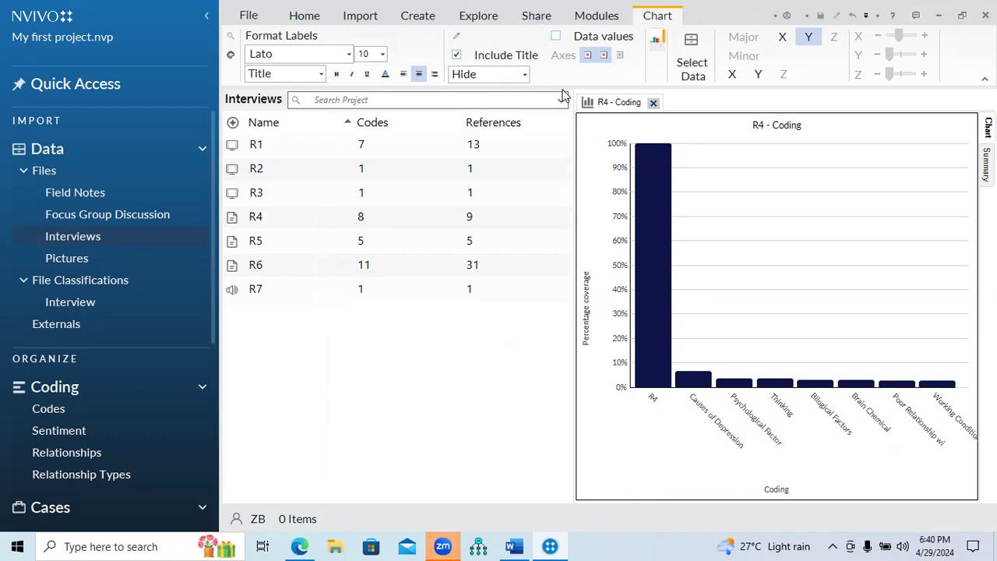
- Change the chart type to 3D Column, to Bar and finally to 3D Bar, and check the legend placement options
click(661, 53)
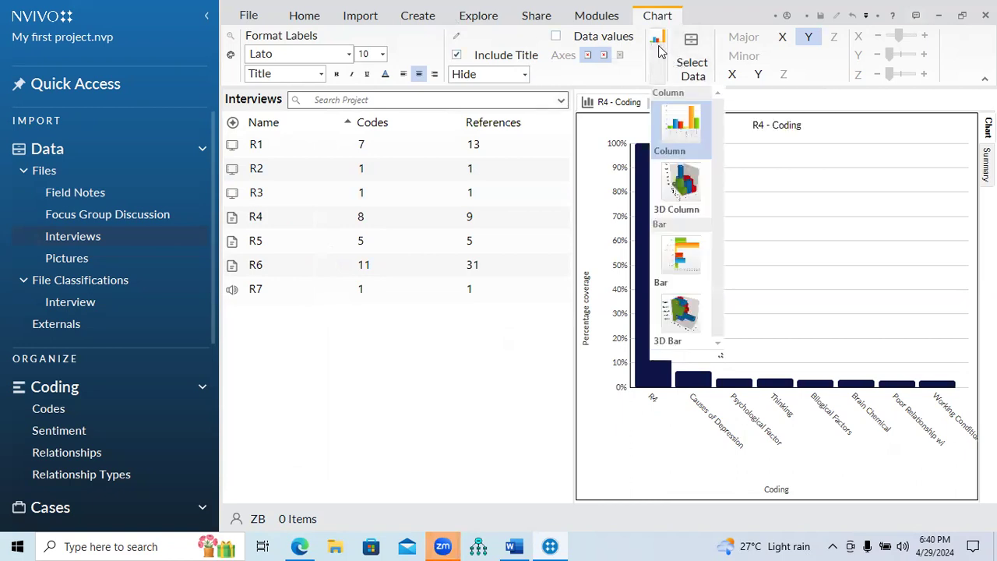
click(681, 179)
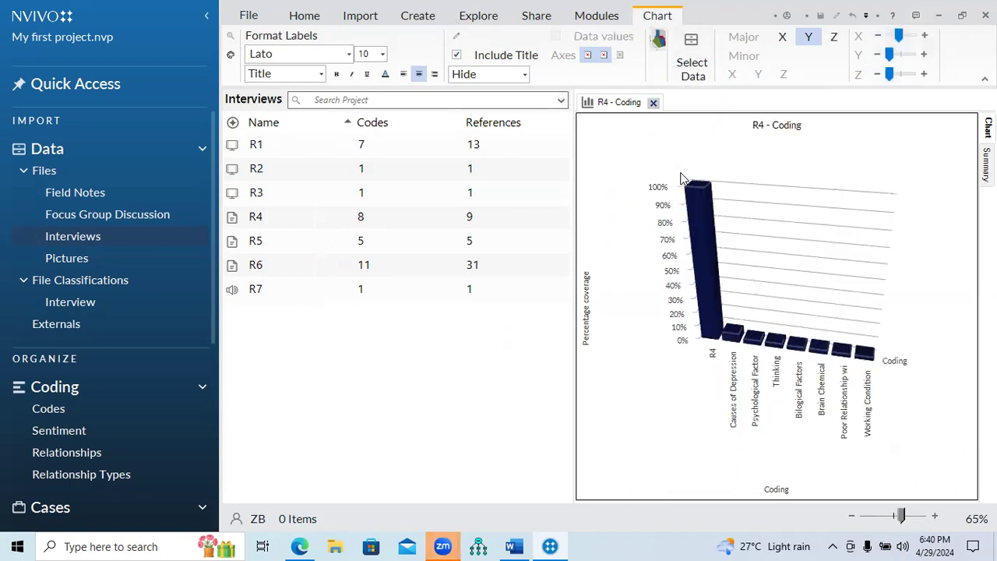
click(660, 58)
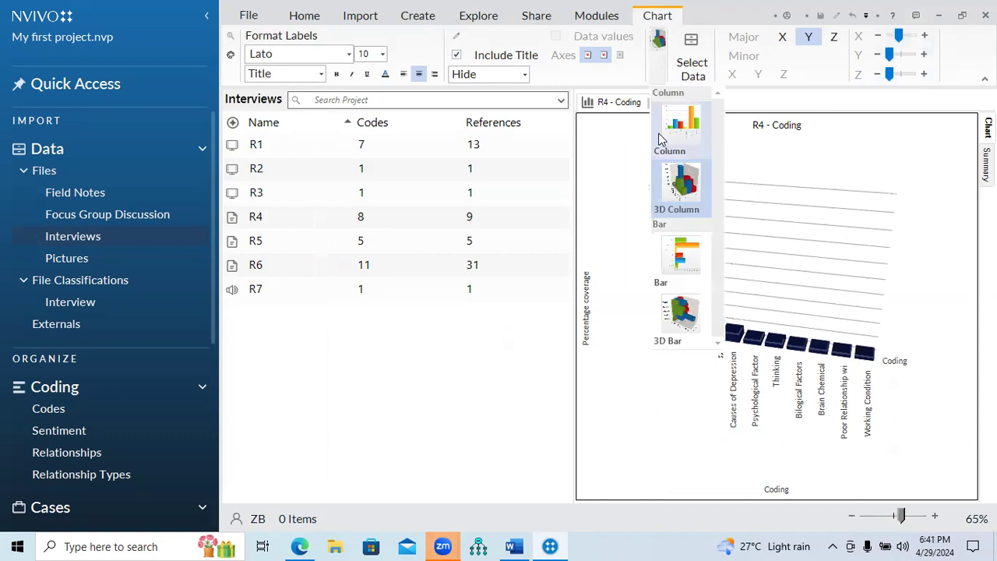
click(680, 242)
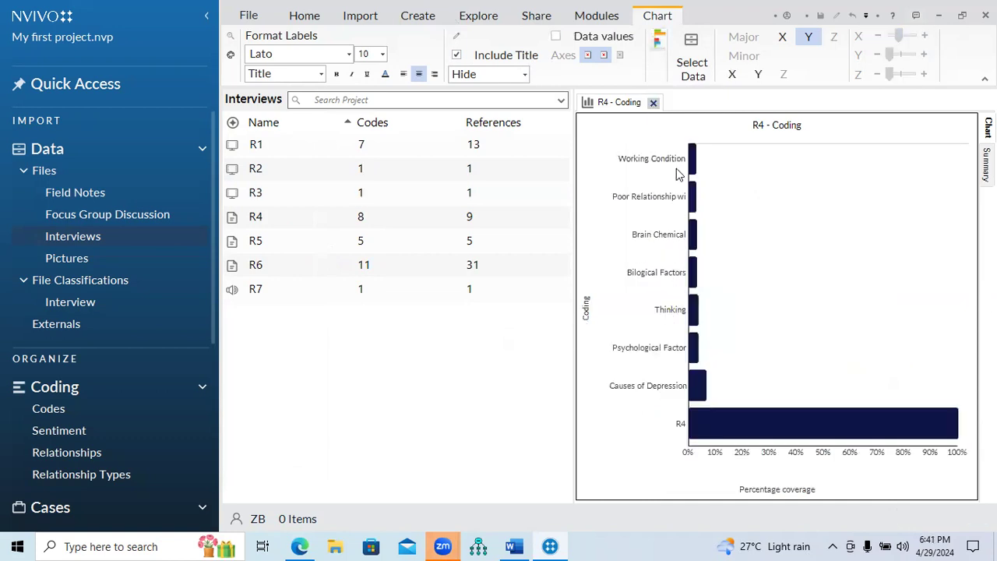
click(661, 56)
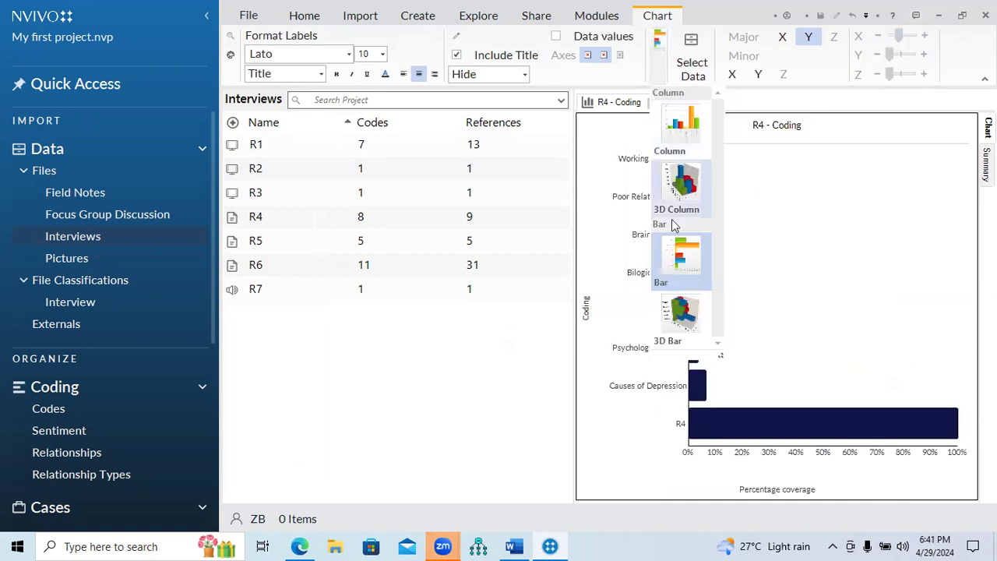
click(686, 316)
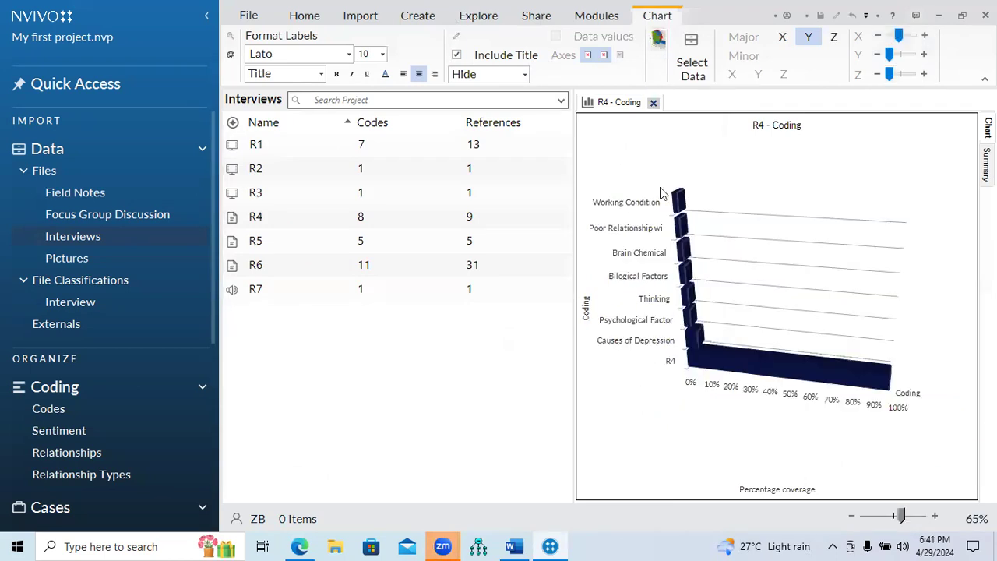
click(510, 78)
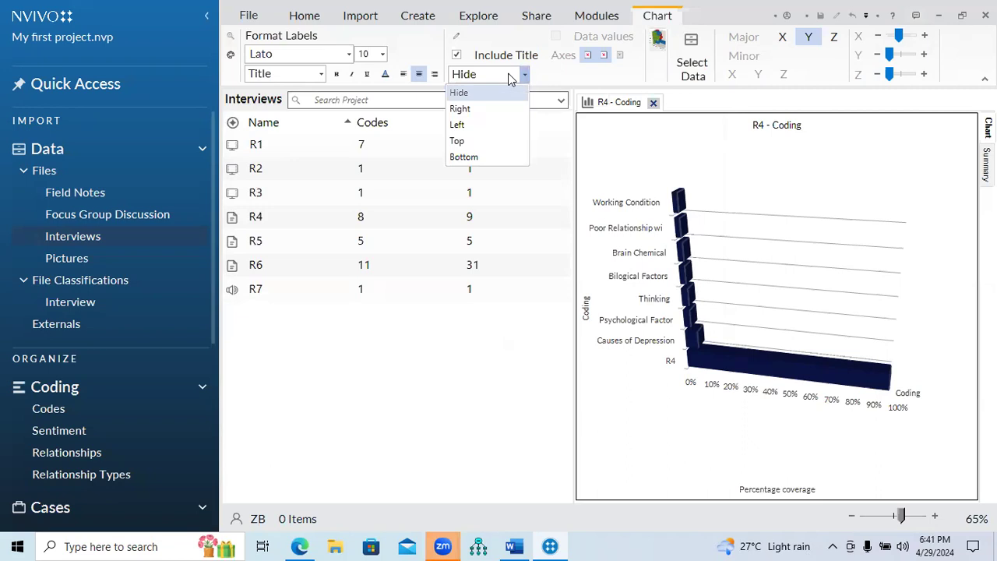
click(508, 78)
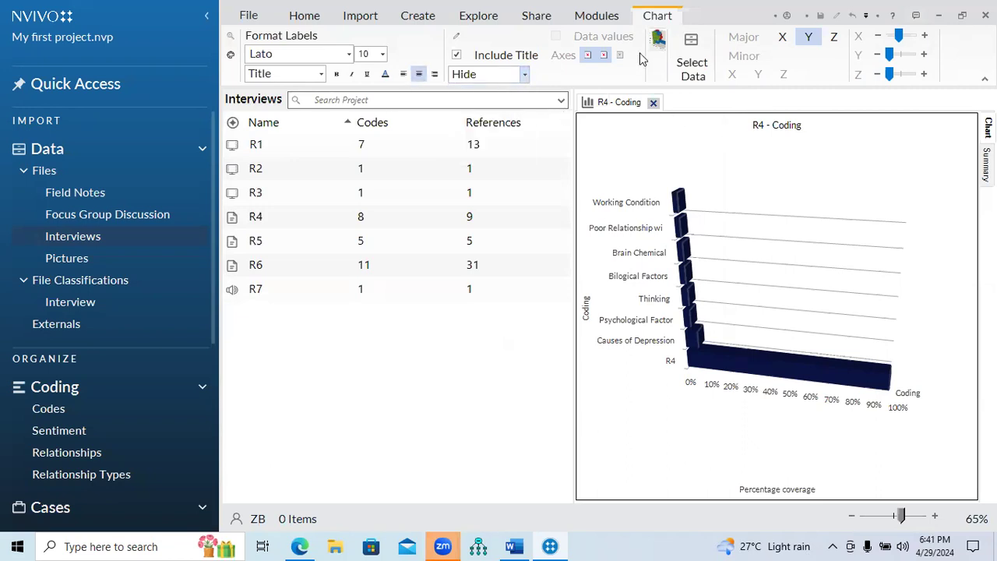
- Close the R4 coding chart and start a new Coding for a file chart in the Chart Wizard
click(483, 17)
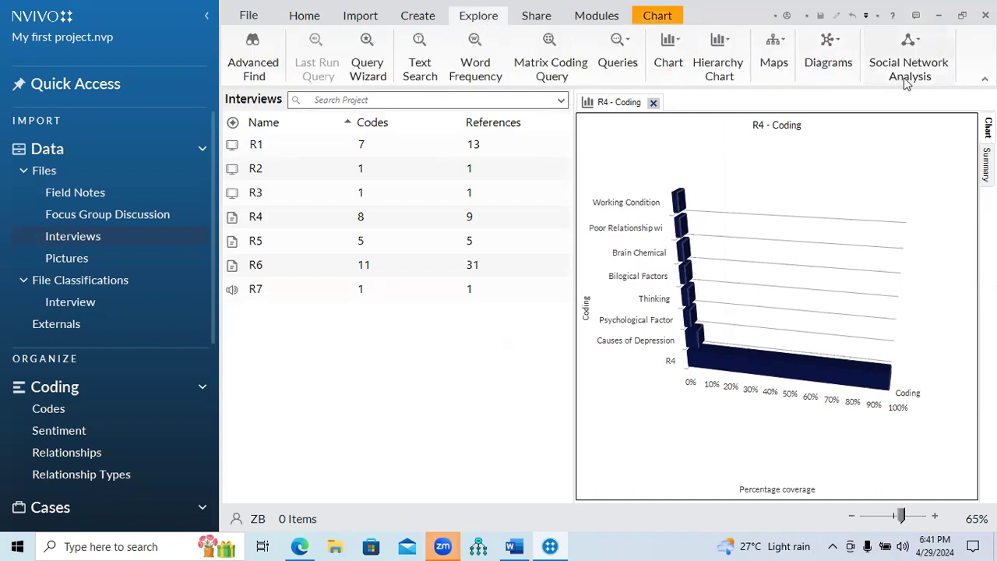
click(654, 103)
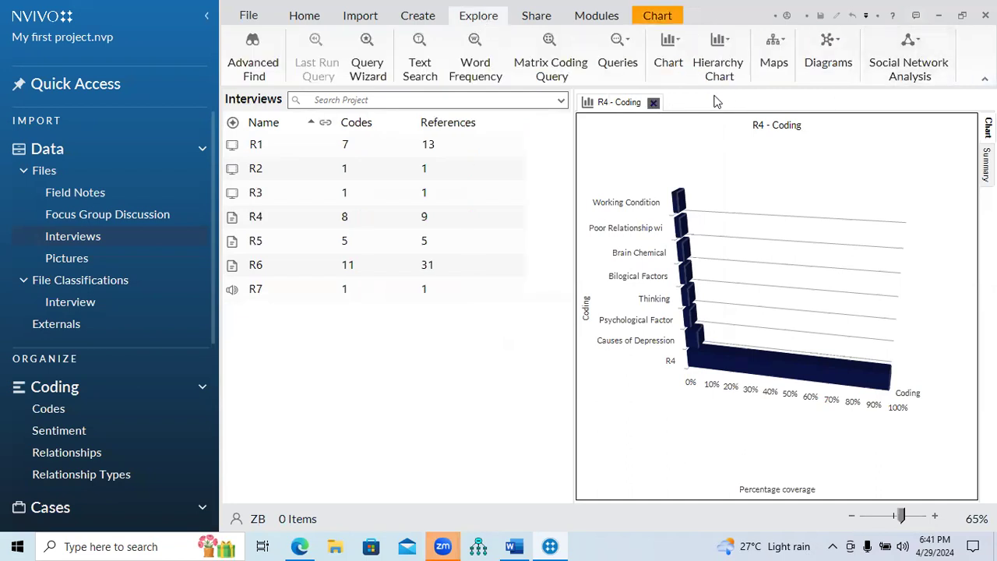
click(669, 68)
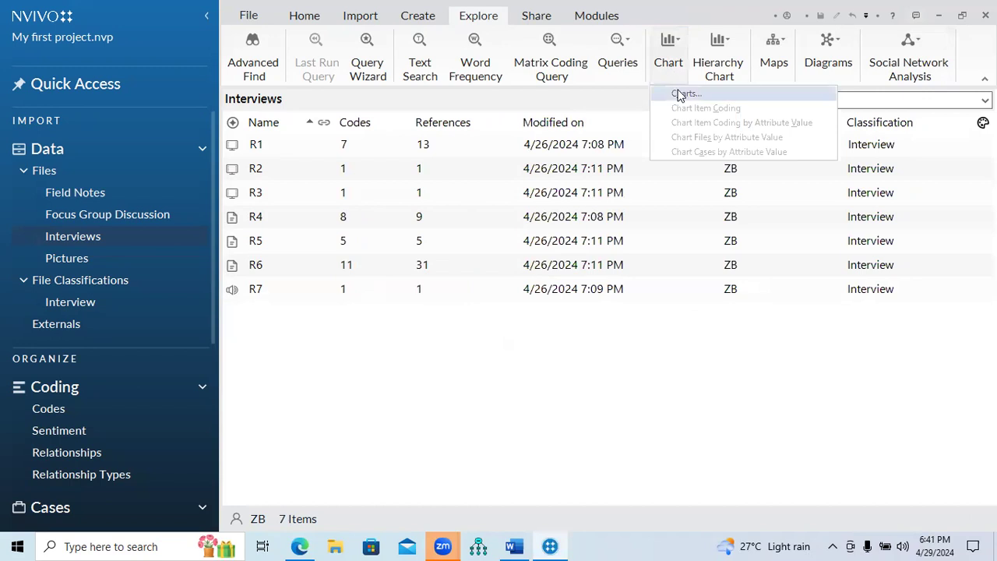
click(676, 94)
click(660, 444)
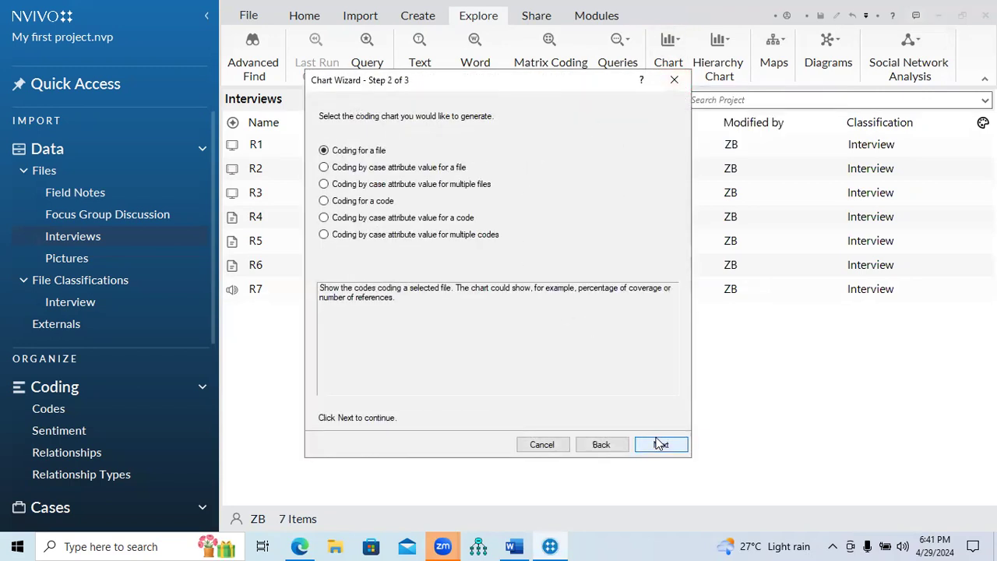
click(659, 444)
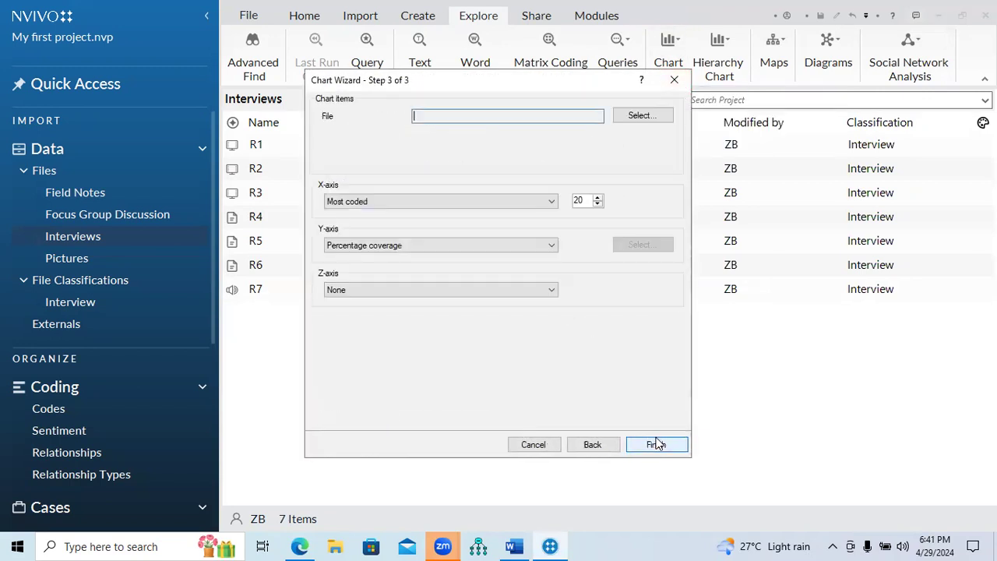
- Choose interview R4 from the Interviews folder as the file for the coding chart
click(648, 118)
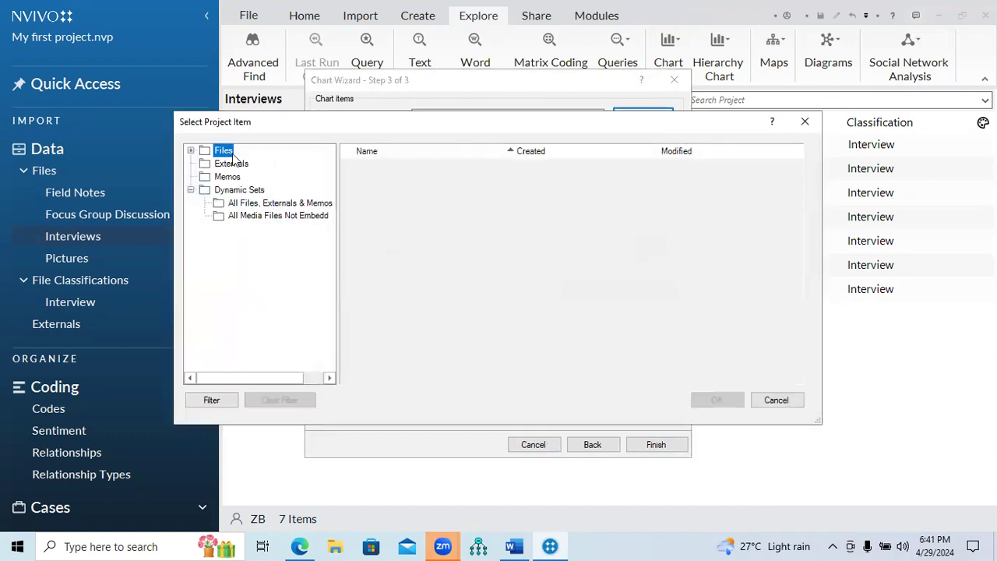
click(191, 151)
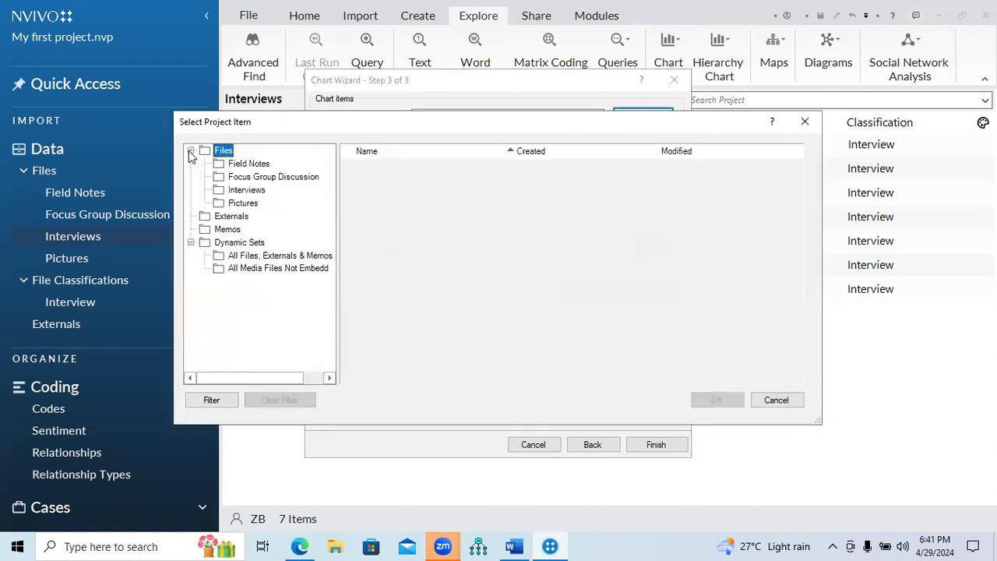
click(238, 191)
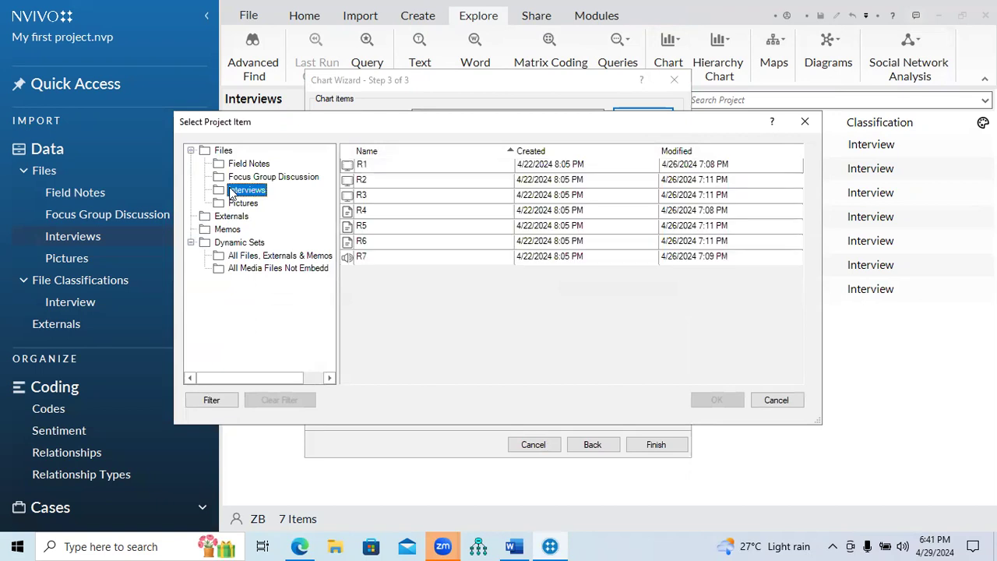
click(363, 211)
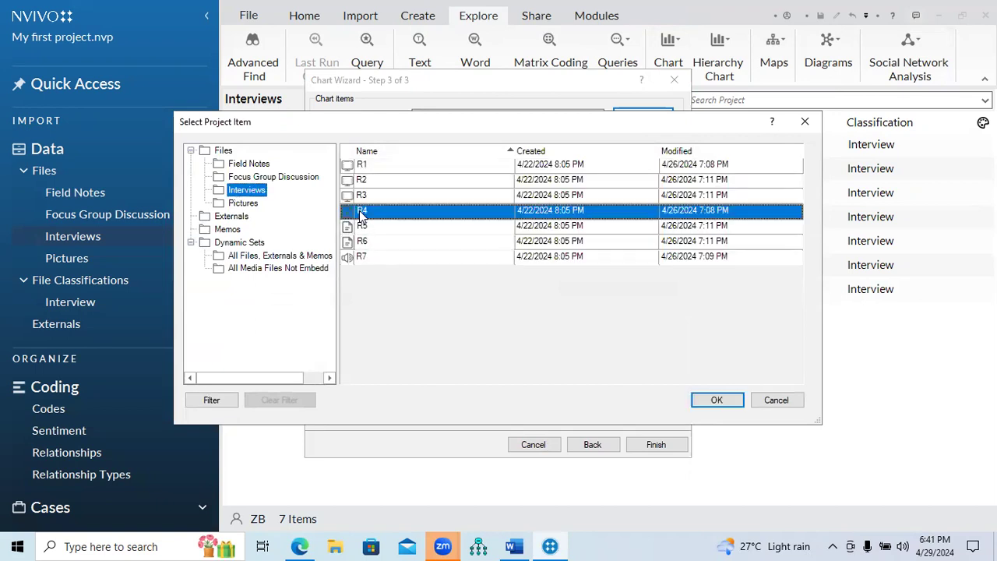
click(727, 402)
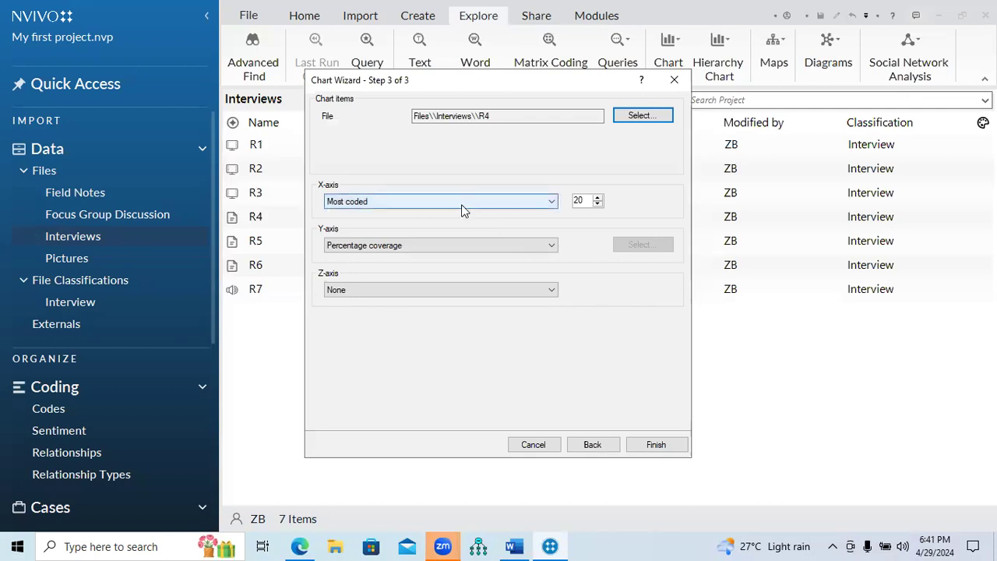
- Set the Y-axis to Number of cases coded and generate the R4 coding chart
click(461, 246)
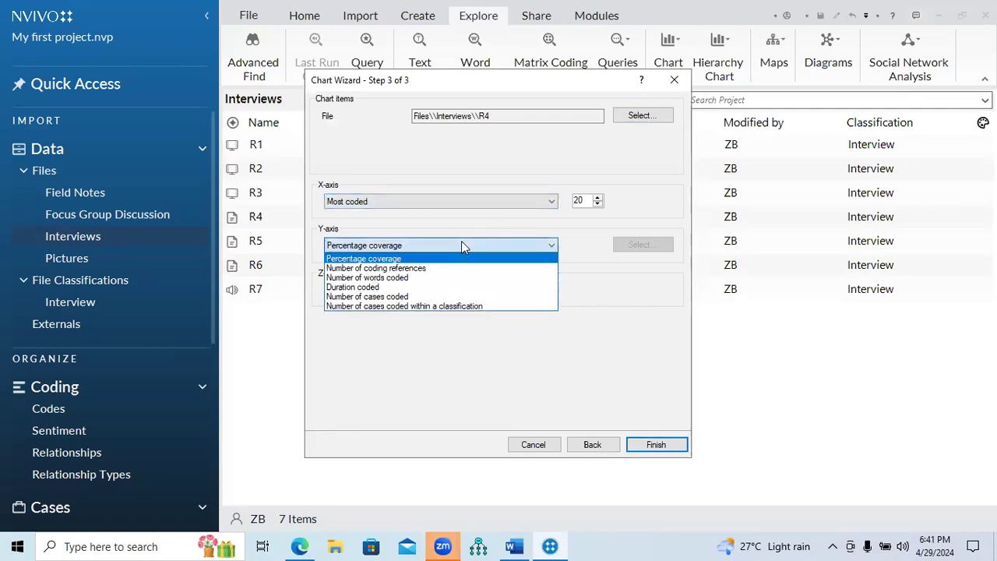
click(425, 297)
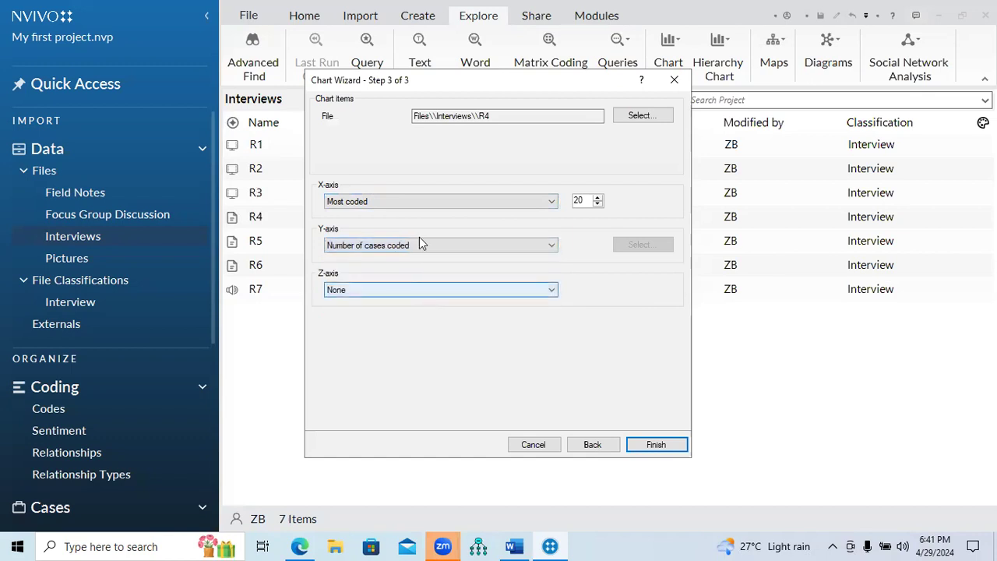
click(657, 445)
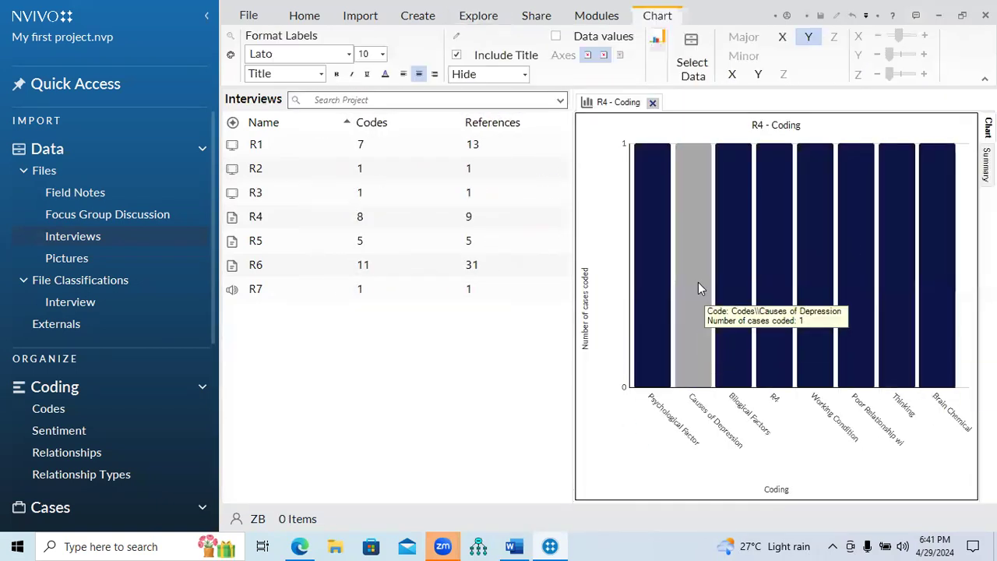
- Examine the number of cases coded for the individual bars in the R4 chart and close the chart
mouse_move(703, 258)
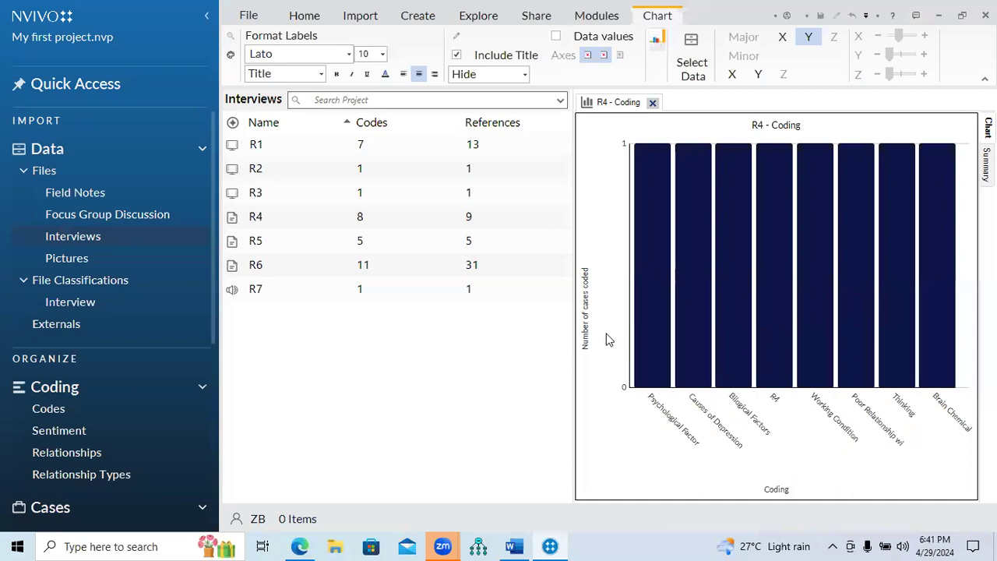
mouse_move(659, 286)
mouse_move(720, 295)
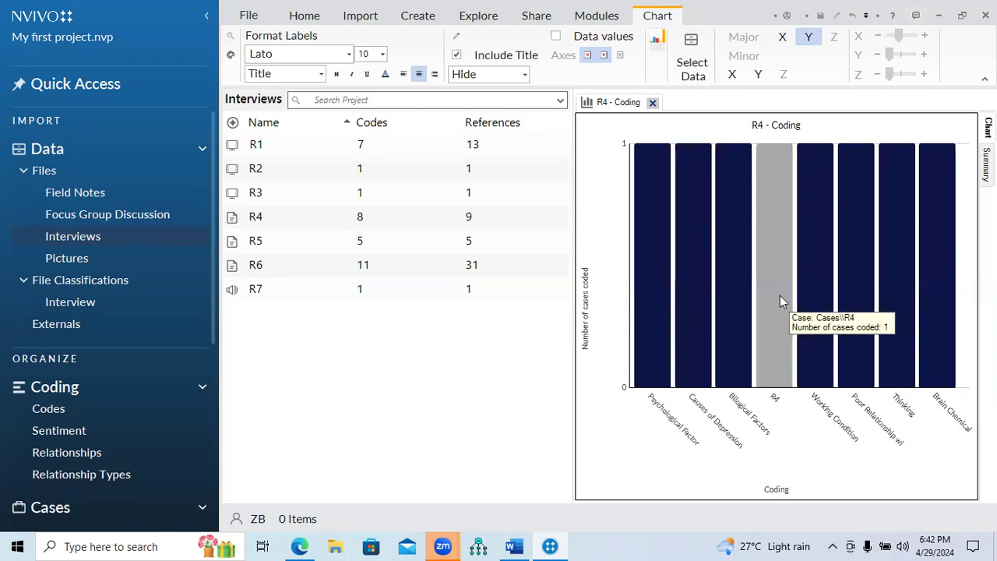
mouse_move(857, 297)
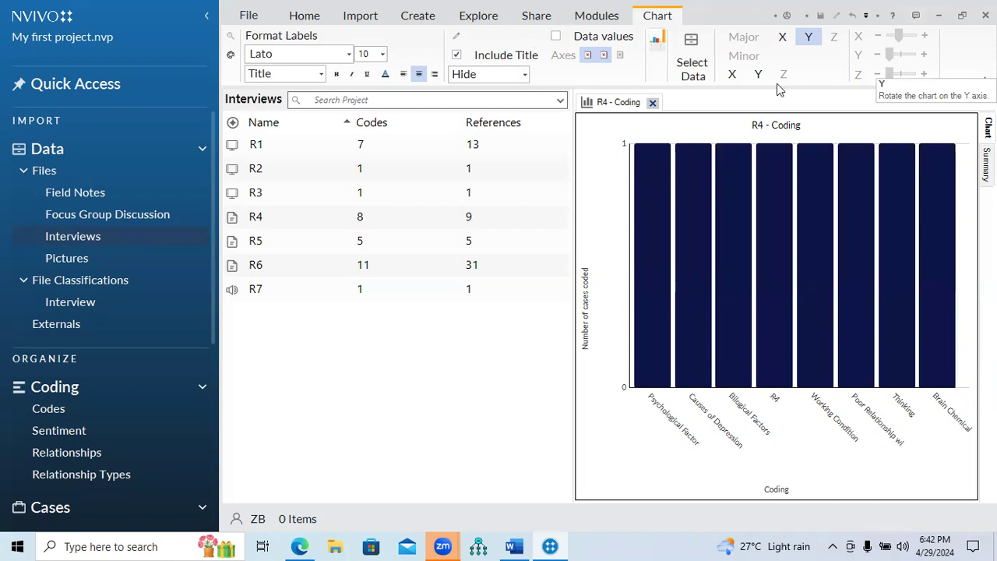
click(653, 104)
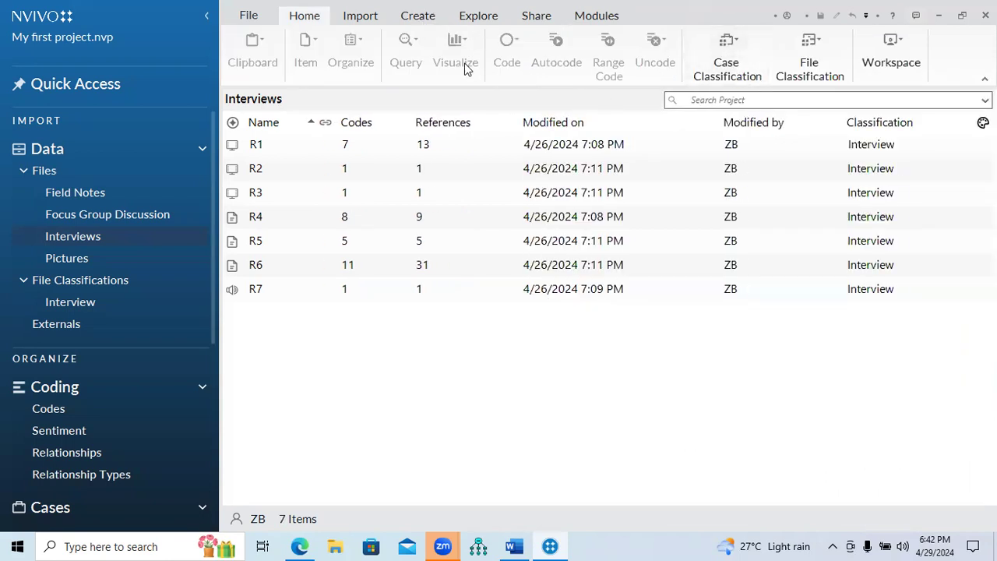
click(430, 20)
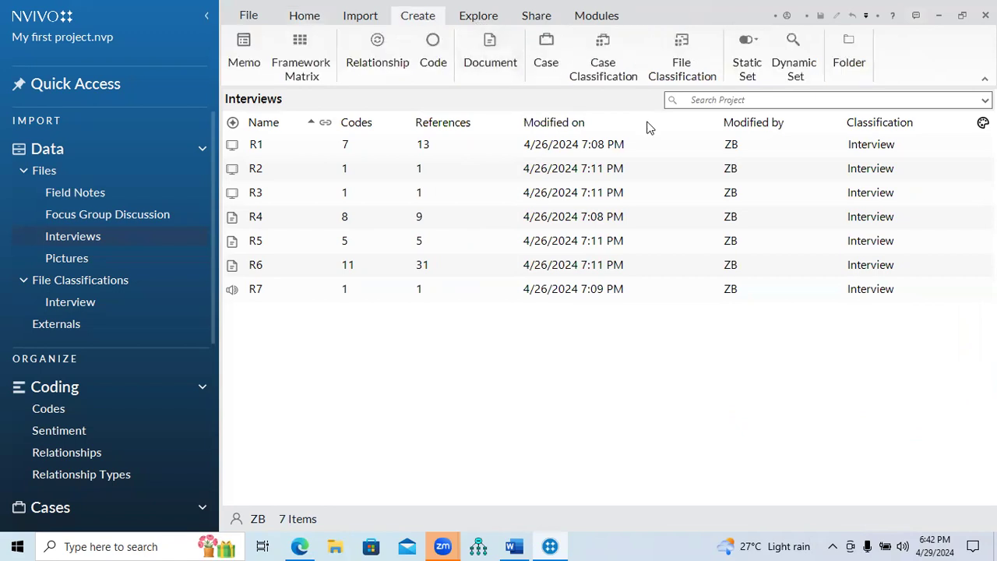
click(479, 16)
click(721, 76)
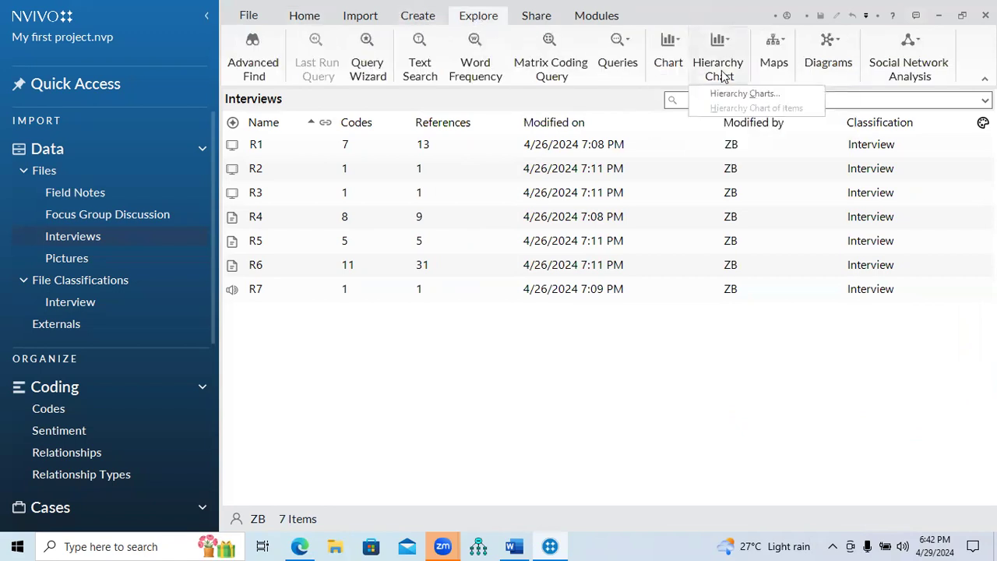
click(737, 94)
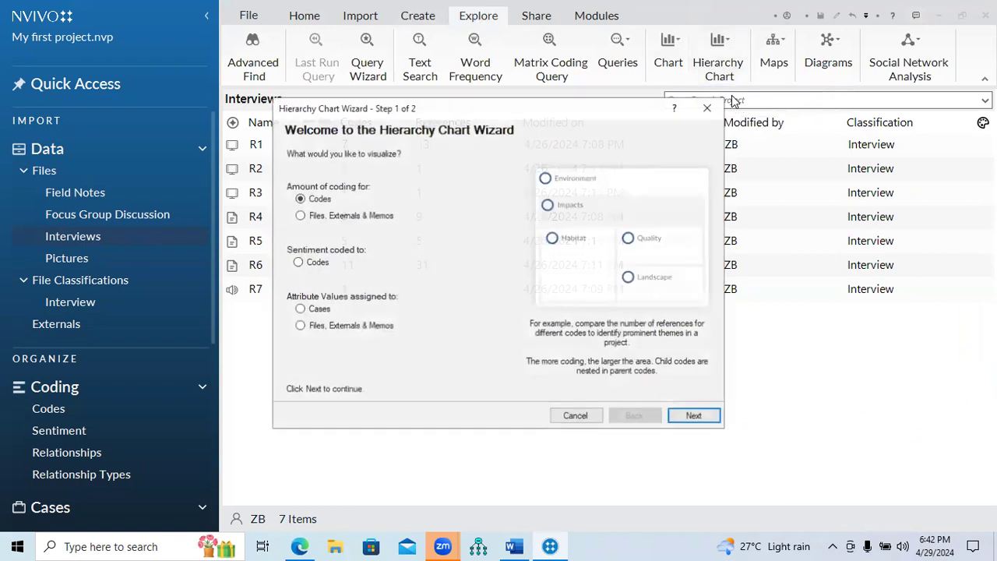
click(707, 108)
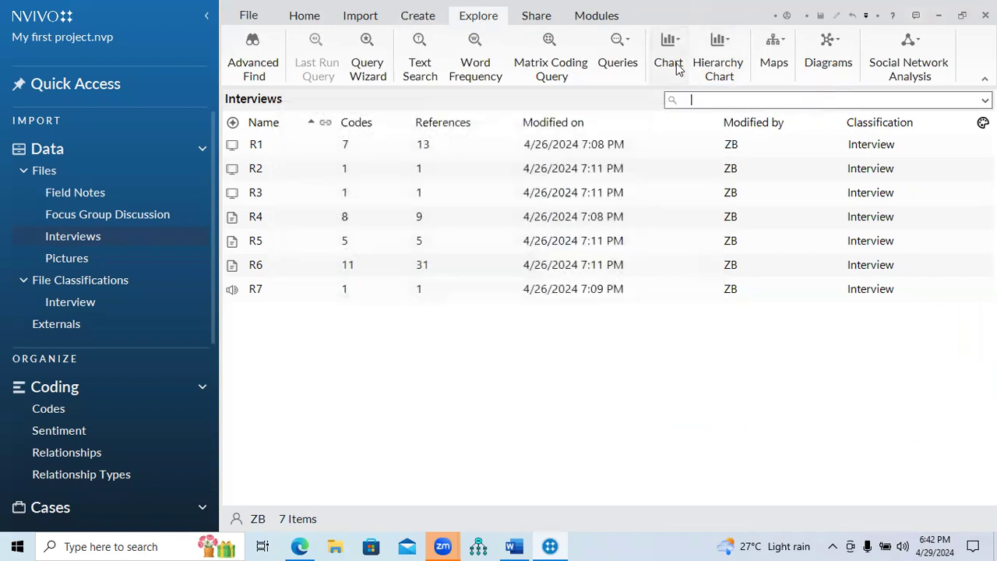
- Start a new coding chart in the Chart Wizard and select Coding by case attribute value for a file
click(674, 70)
click(686, 94)
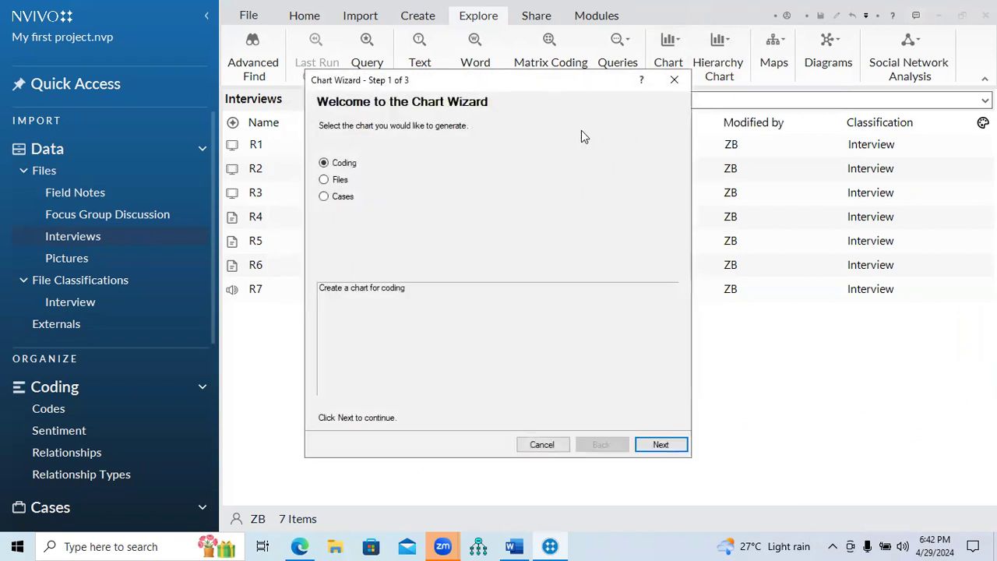
click(661, 443)
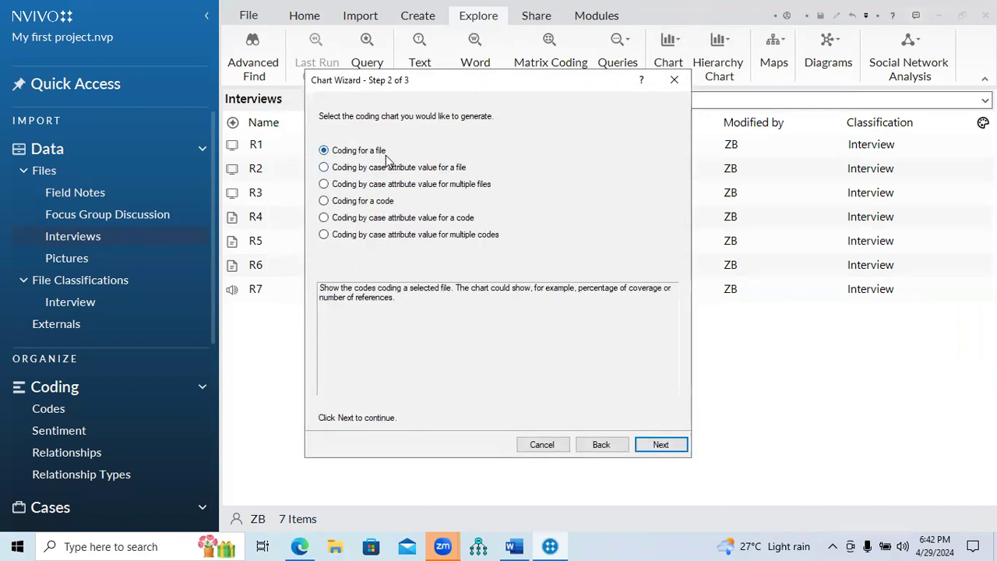
click(324, 168)
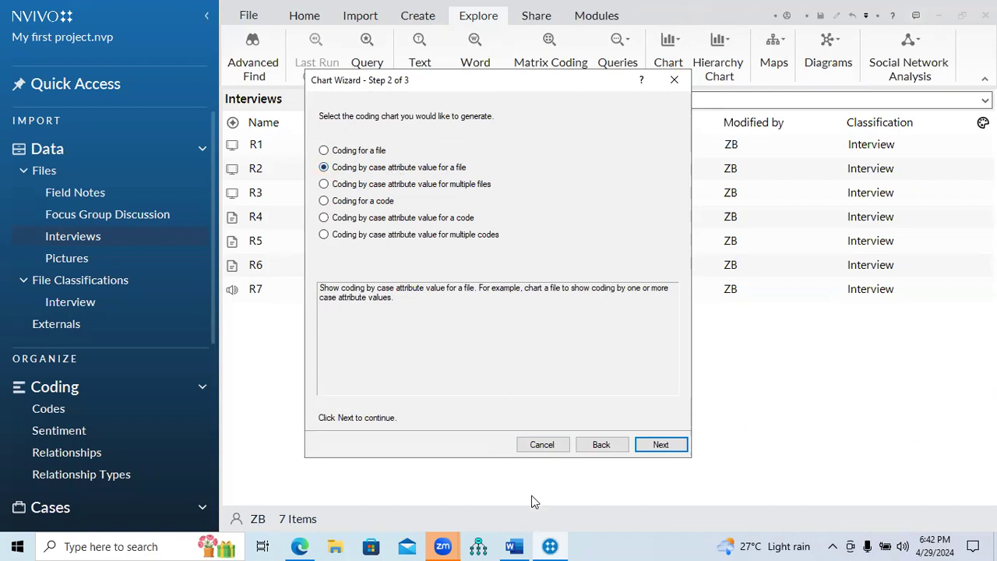
- Read the description of Coding by case attribute value for a file in the NVIVO Process Word document and return to NVivo
mouse_move(557, 545)
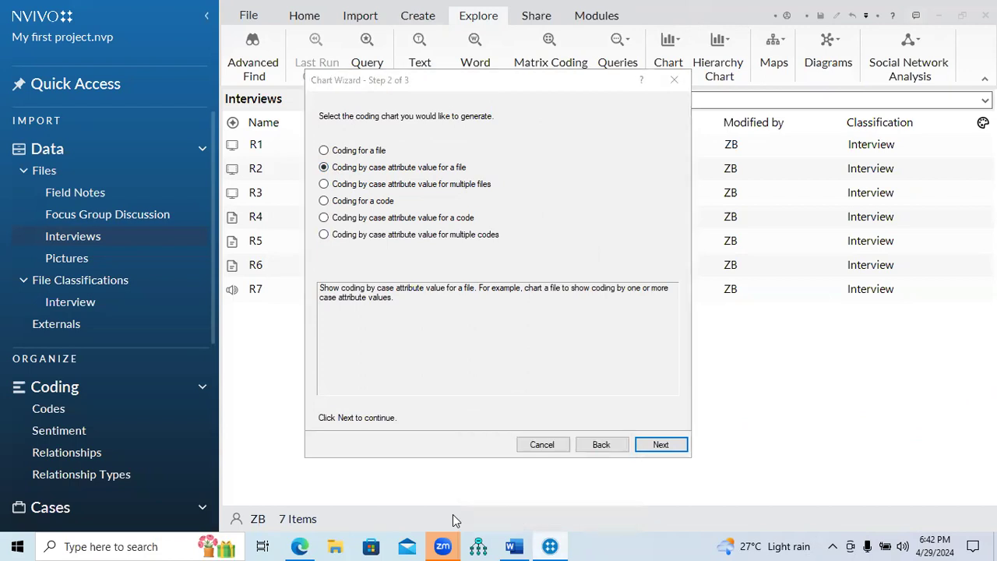
click(770, 388)
key(alt+Tab)
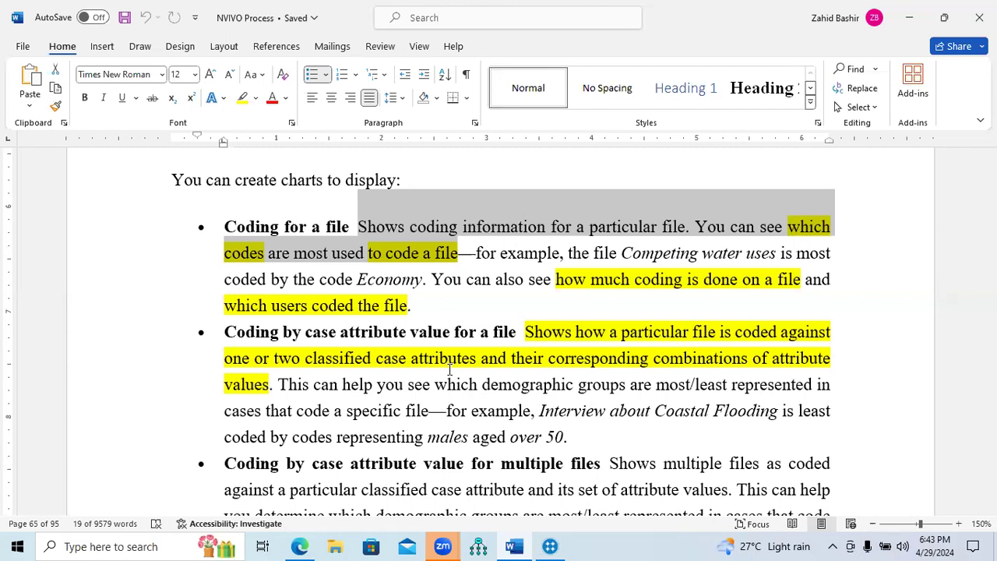
click(554, 546)
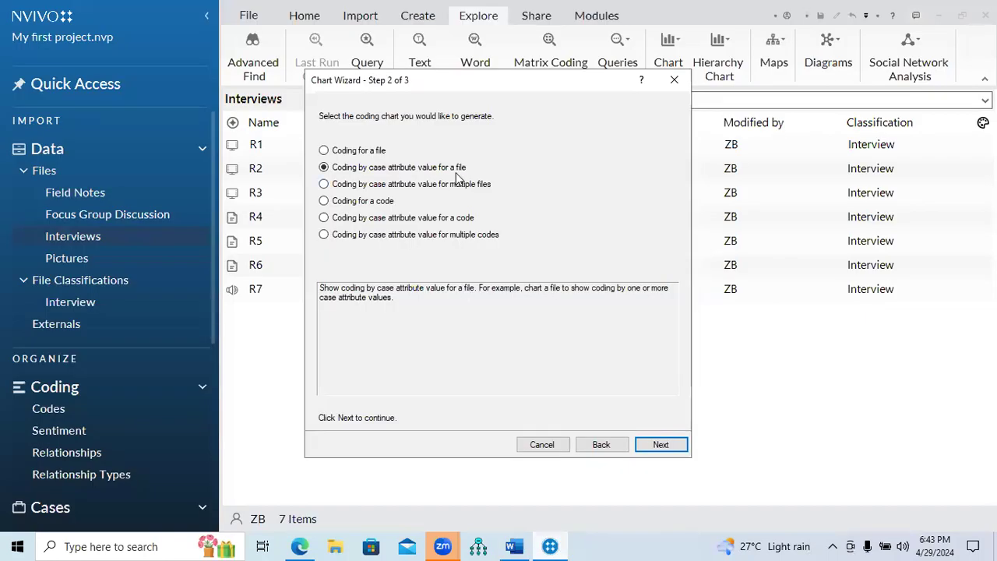
- Continue to the chart settings and choose interview R4 from the Interviews folder as the file
click(661, 444)
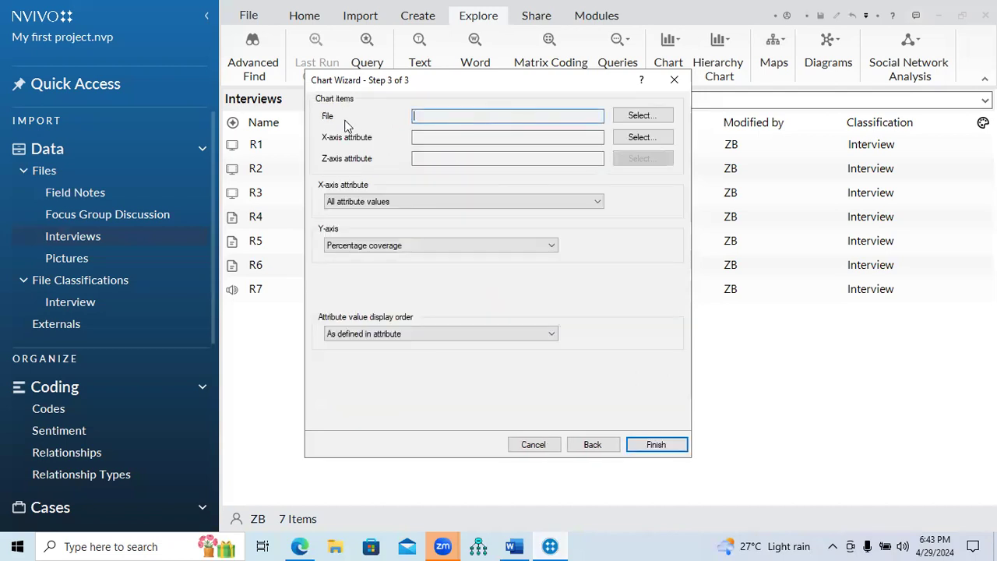
click(635, 115)
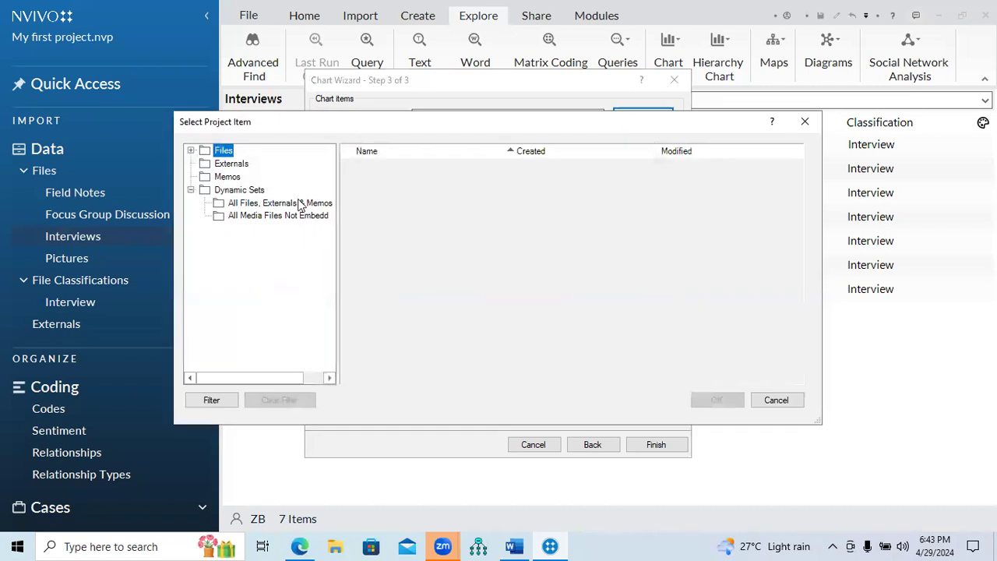
click(191, 150)
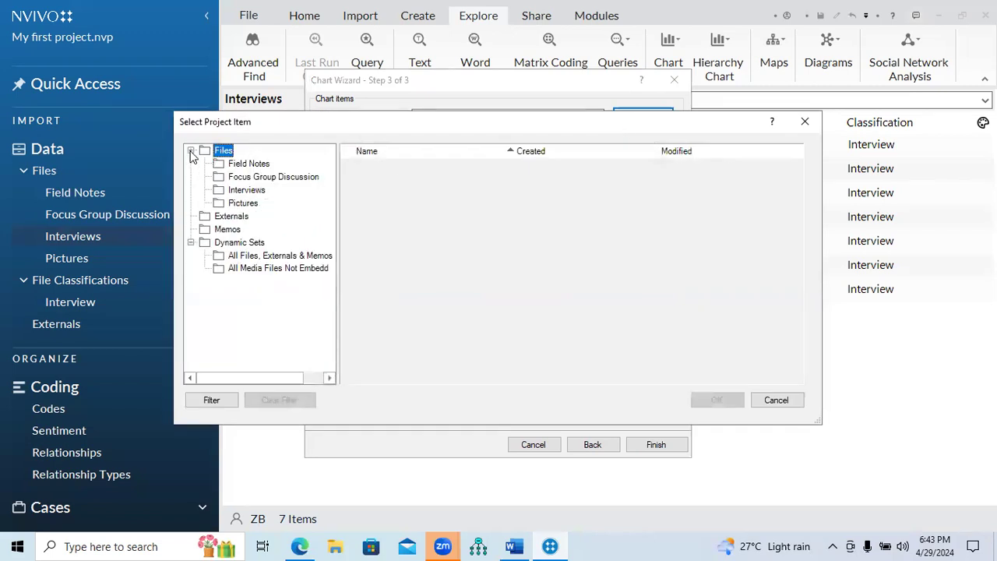
click(229, 192)
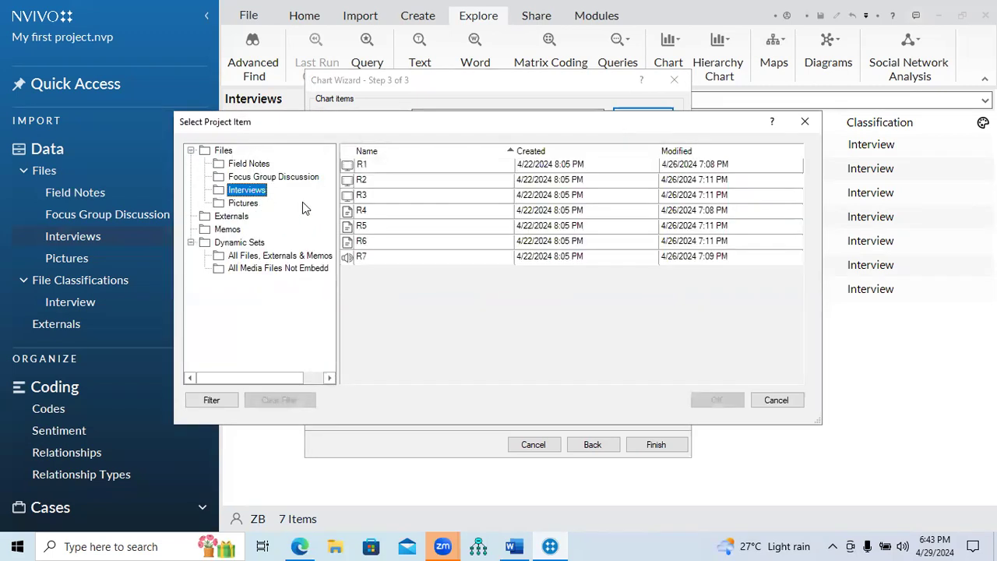
click(358, 215)
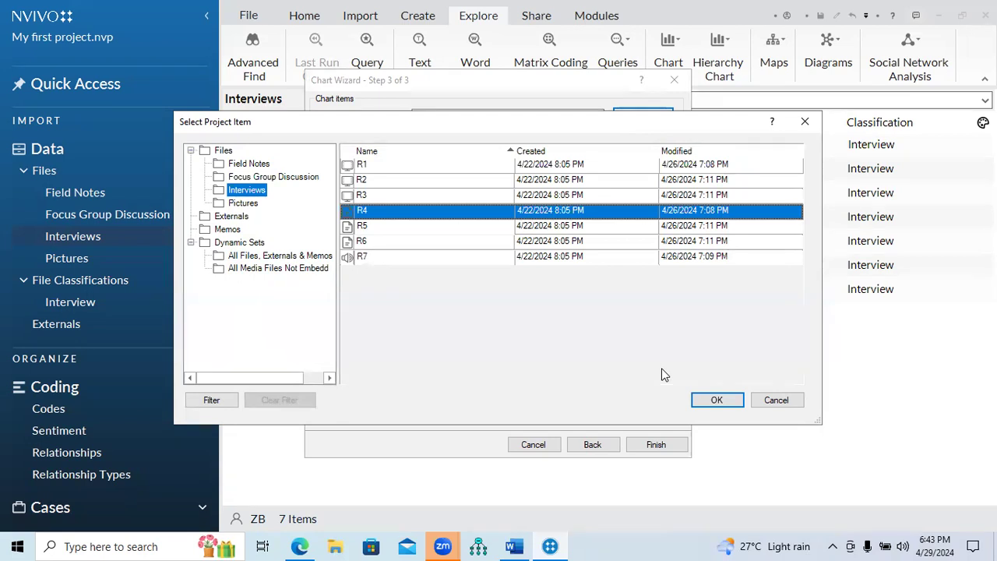
click(713, 401)
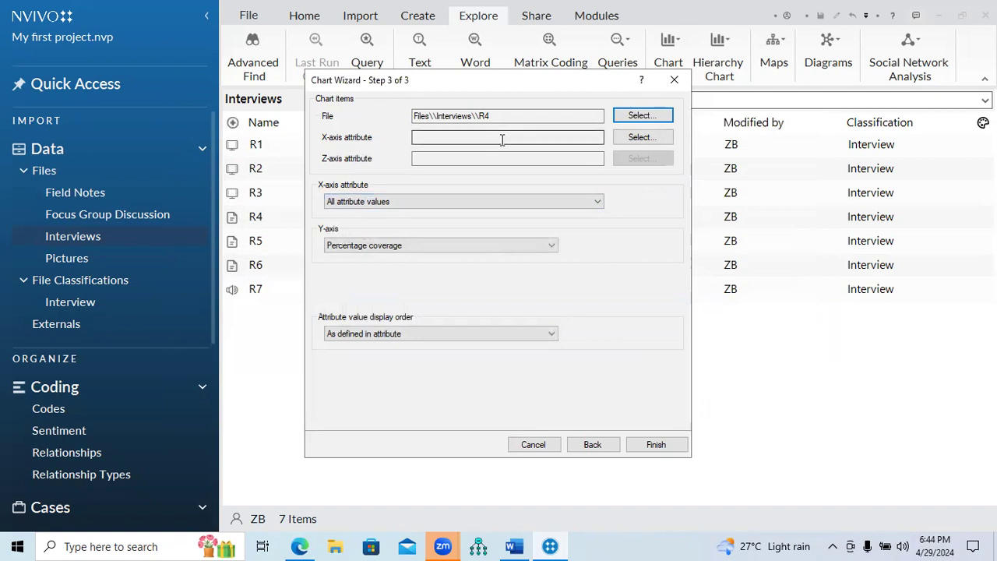
- Choose Age from the Demographics case classification as the X-axis attribute
click(653, 138)
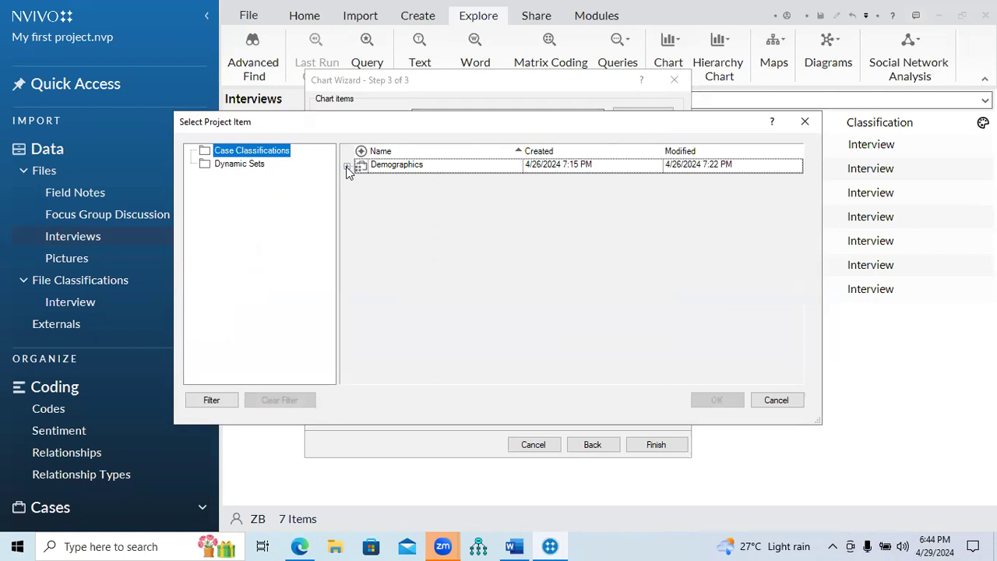
click(347, 167)
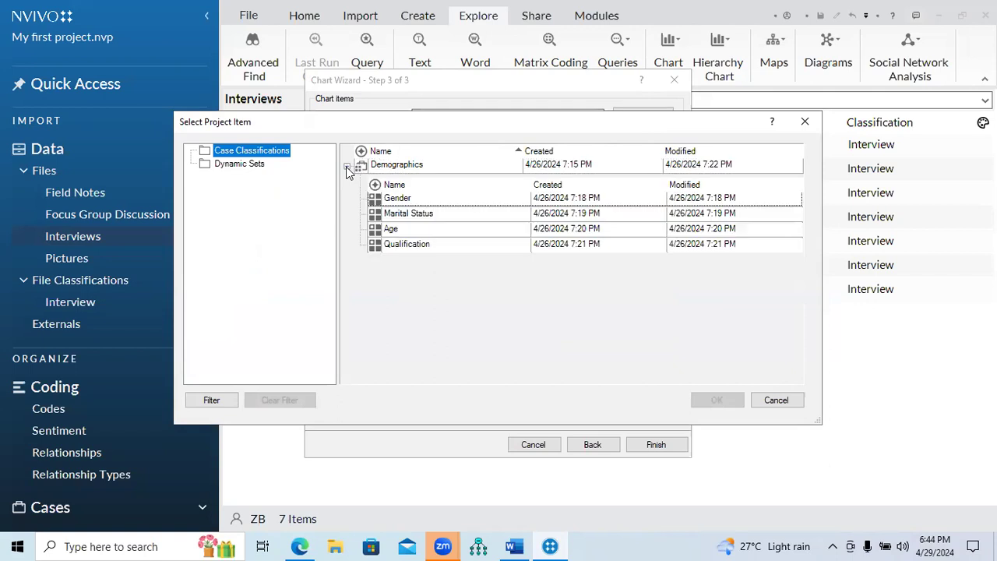
click(400, 232)
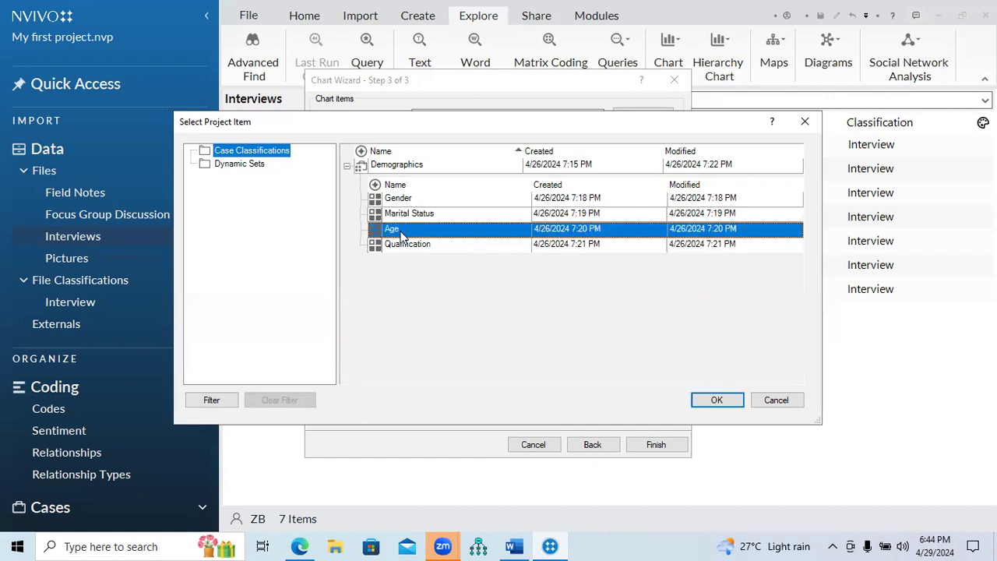
click(707, 402)
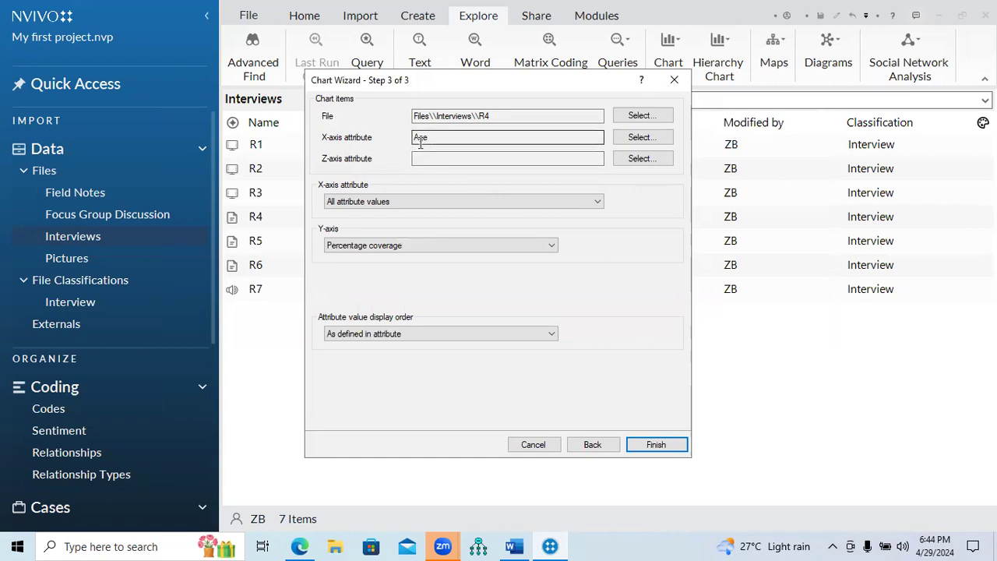
- Chart all Age values except 'Unassigned' and 'Not Applicable' on the X-axis with Percentage coverage on the Y-axis, and generate the chart
click(384, 204)
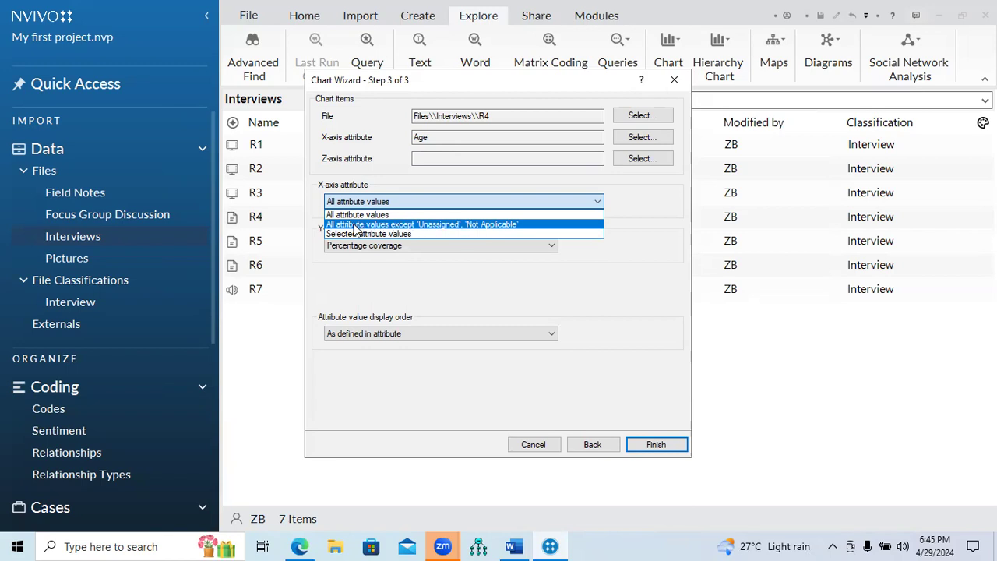
click(418, 225)
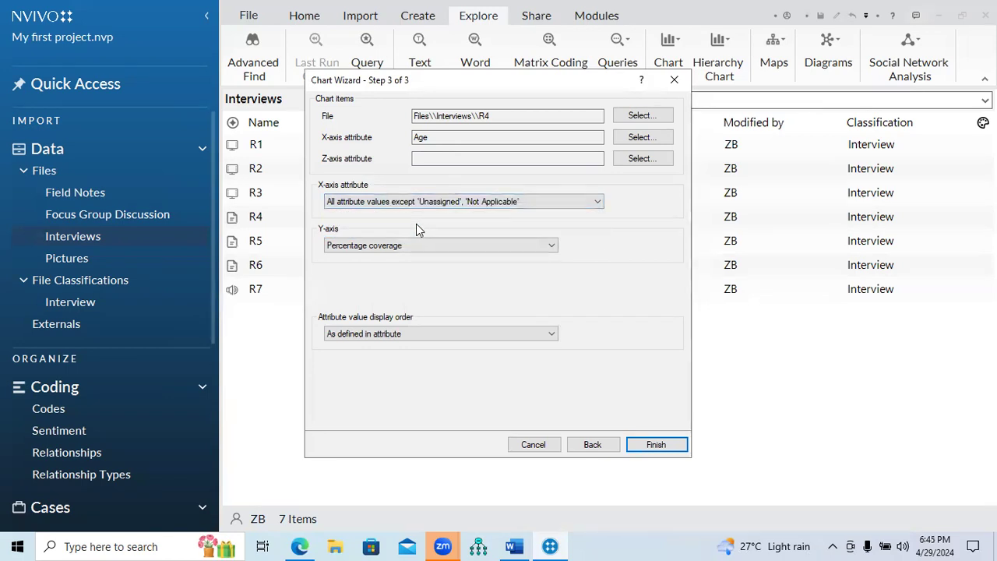
click(414, 246)
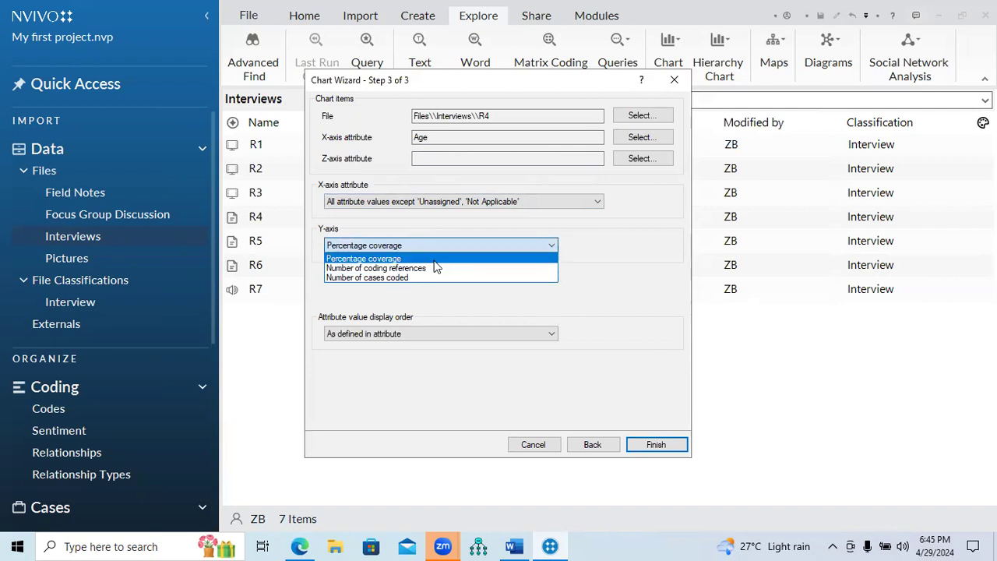
click(393, 260)
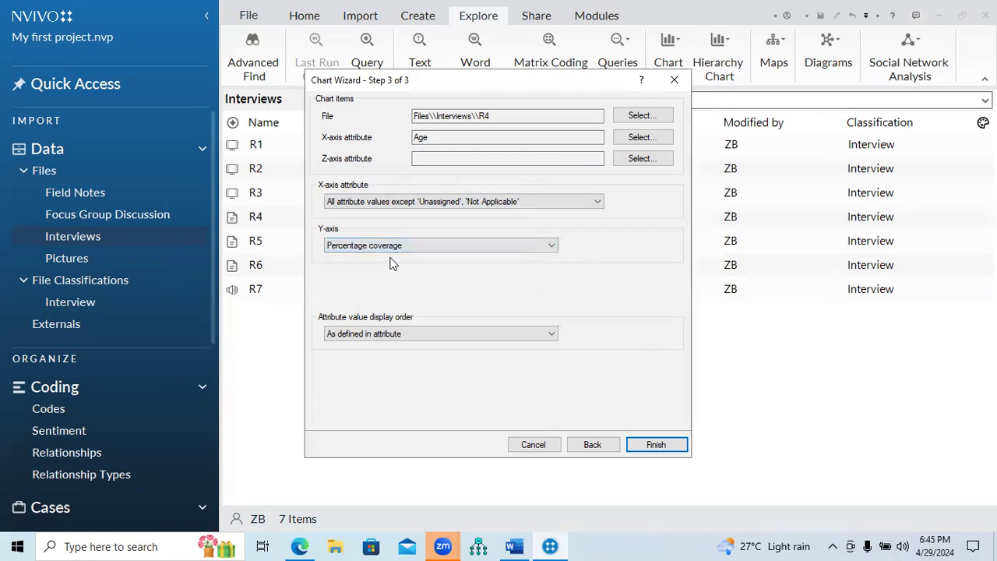
click(651, 441)
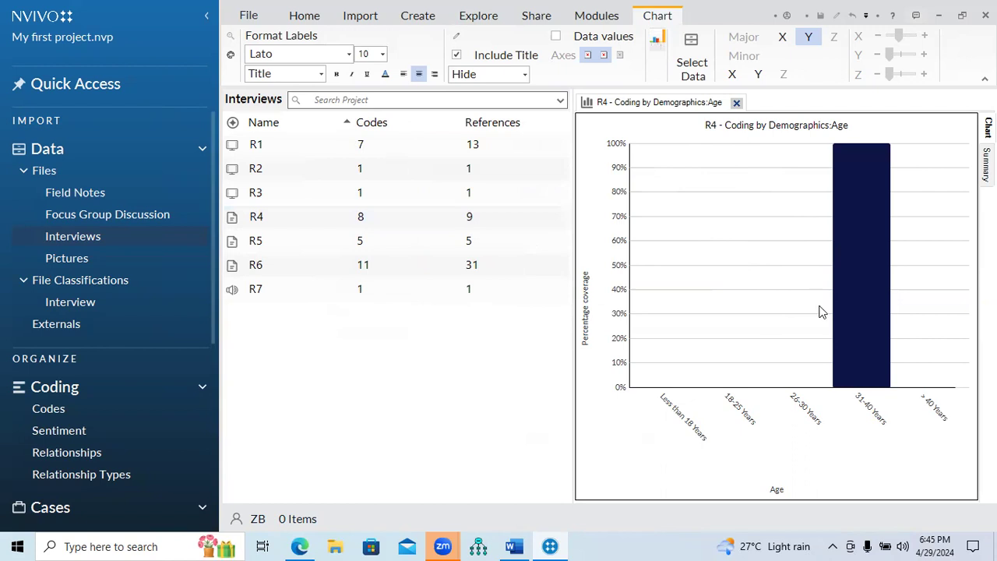
- Reopen the chart's data options and choose Qualification from the Demographics case classification as the Z-axis attribute
mouse_move(857, 301)
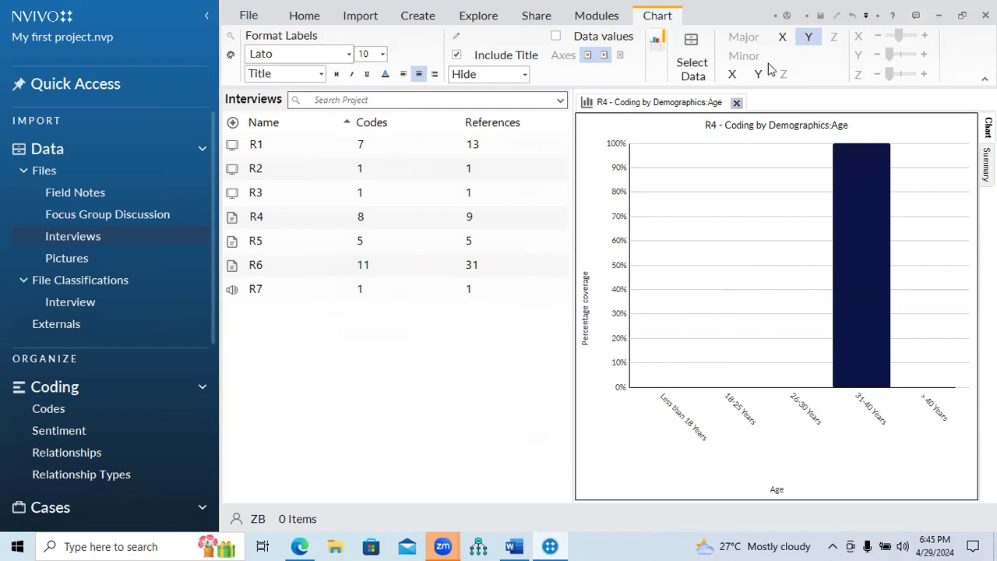
click(693, 69)
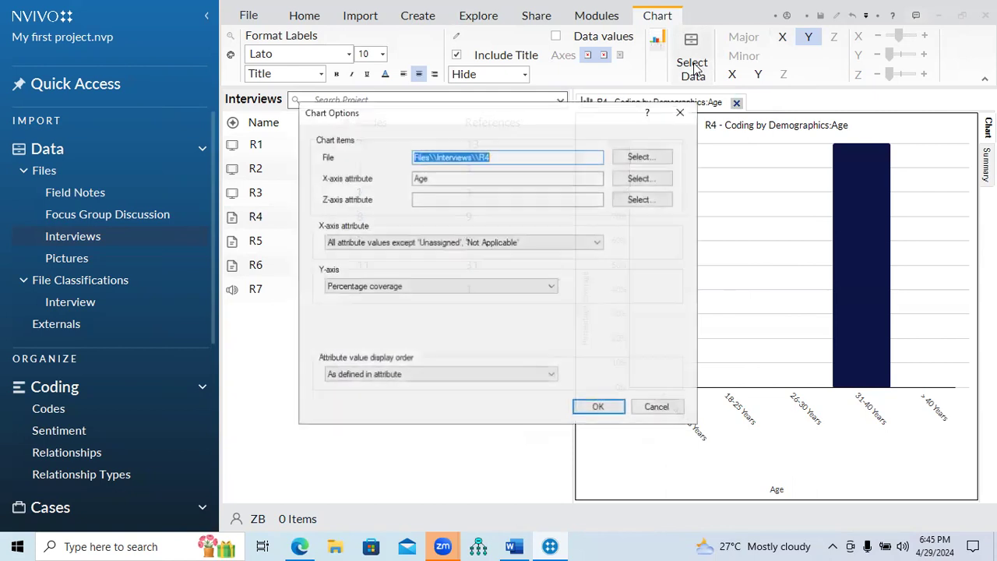
click(638, 201)
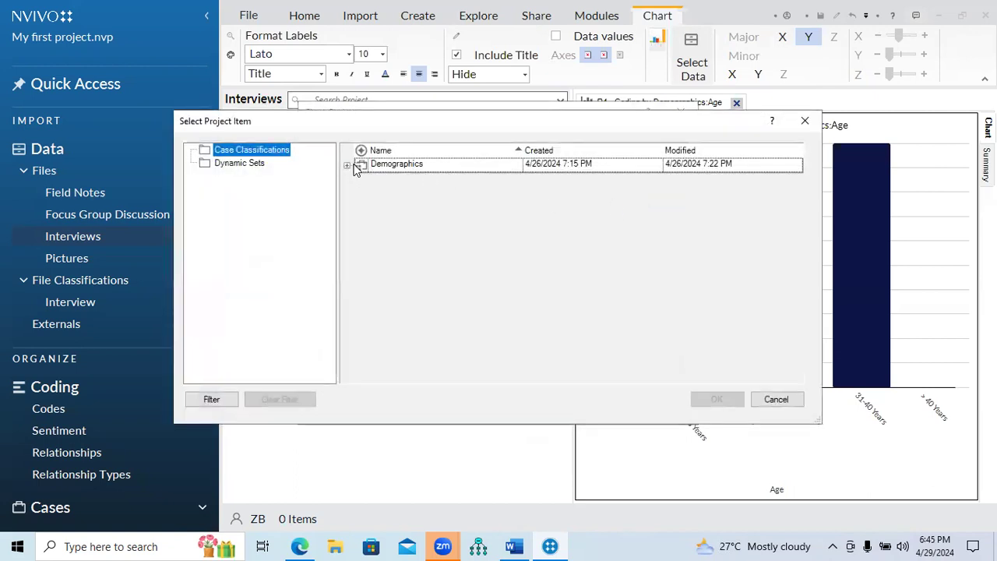
click(349, 166)
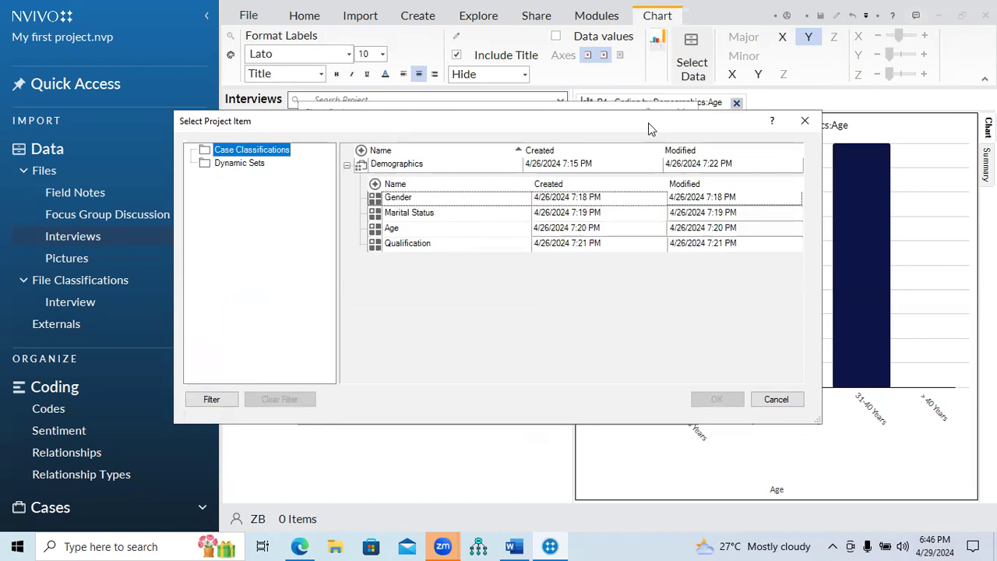
drag(651, 129, 507, 73)
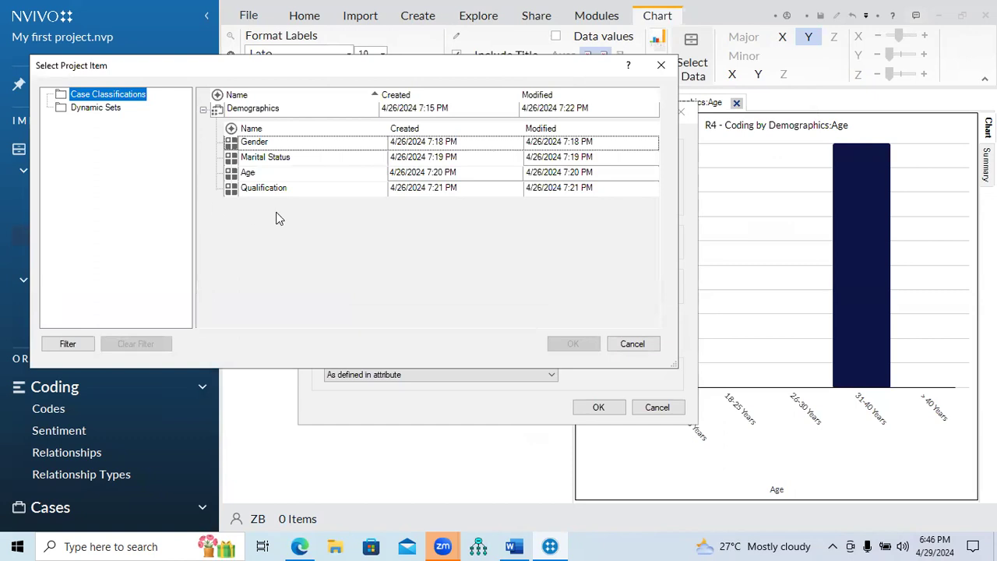
click(265, 191)
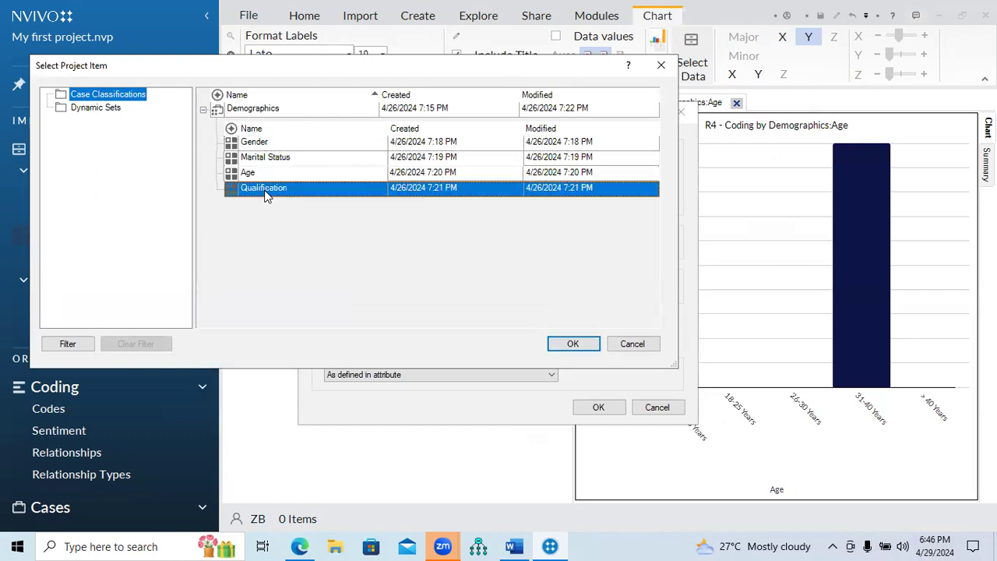
click(557, 346)
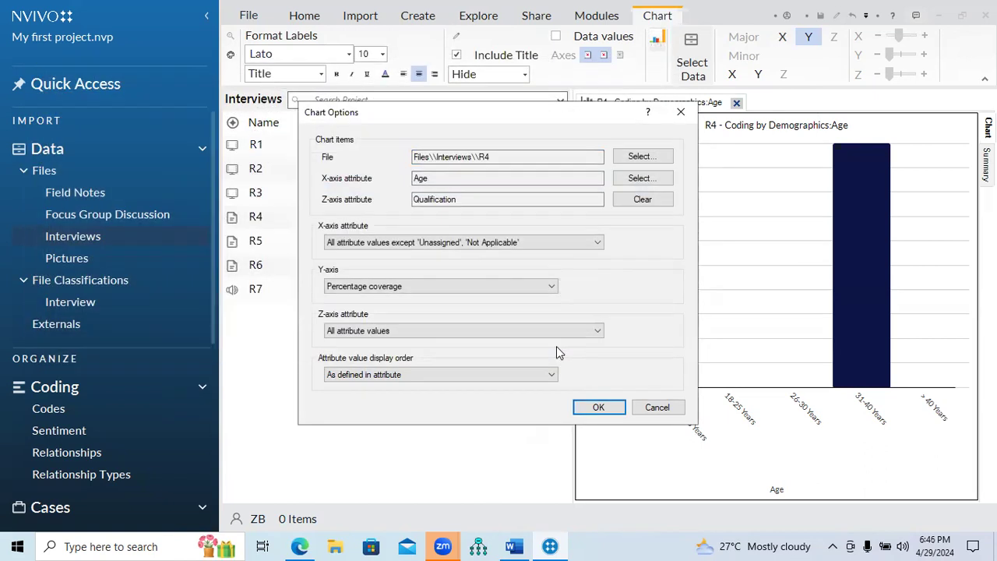
- Limit the Z-axis to all attribute values except 'Unassigned', 'Not Applicable' and apply the chart options
click(422, 331)
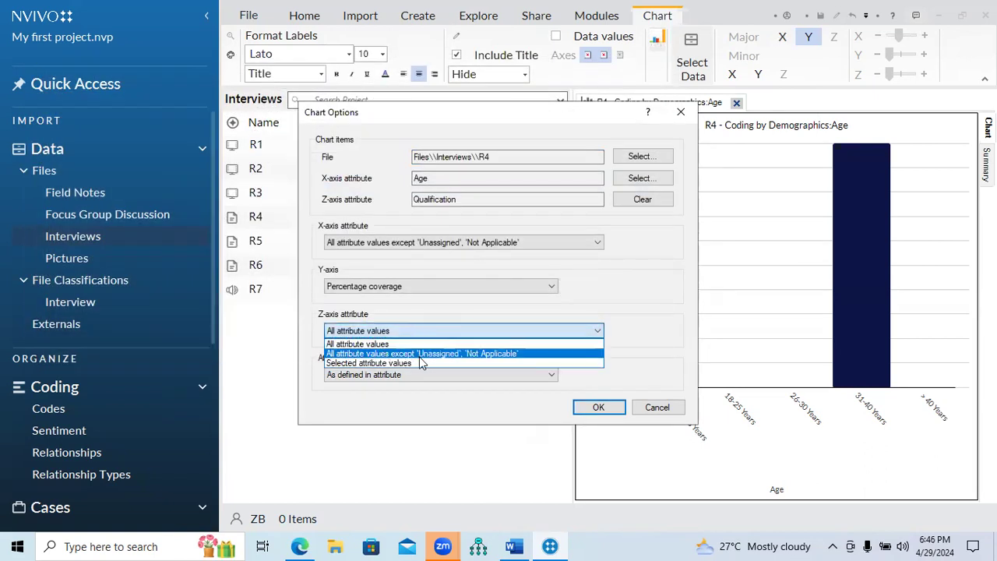
click(424, 355)
click(597, 406)
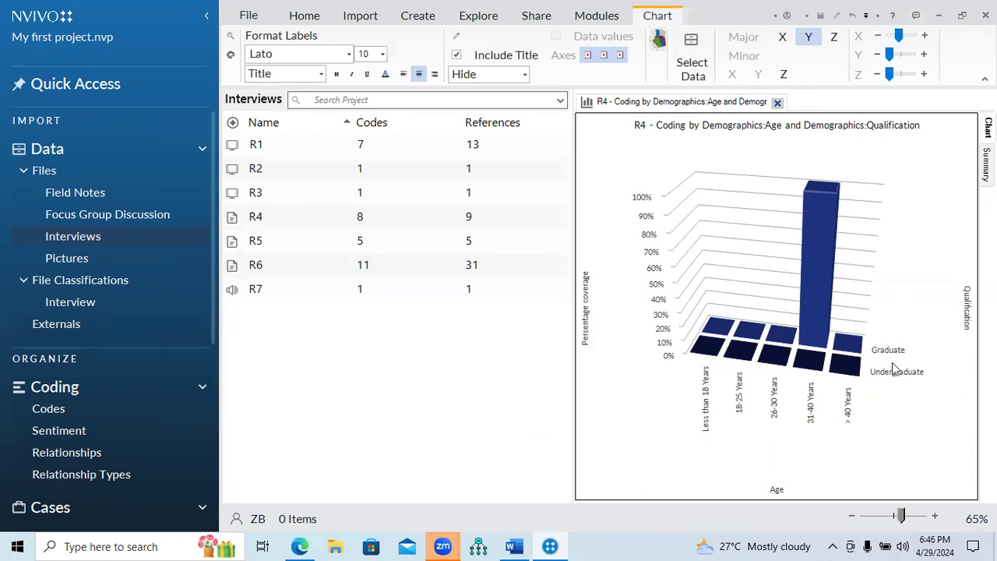
- Try the Stacked Column and 3D Stacked Column chart types, and settle on Grouped Column for the R4 chart
click(659, 44)
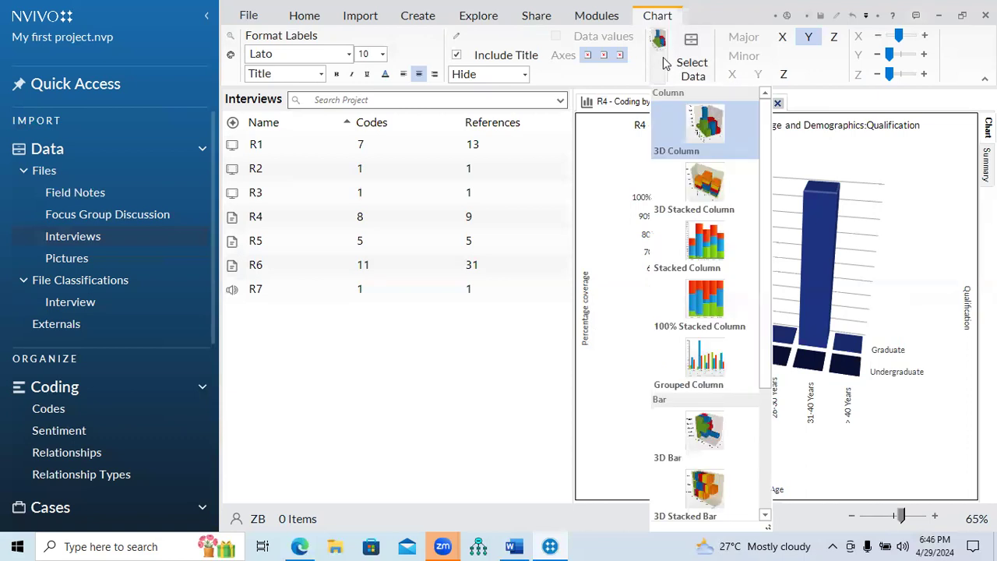
click(720, 254)
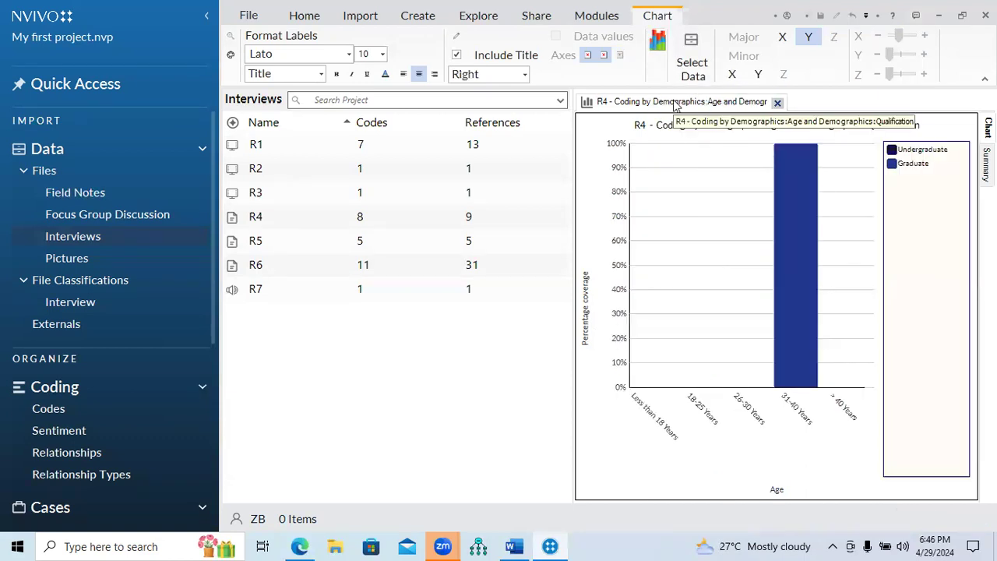
click(656, 45)
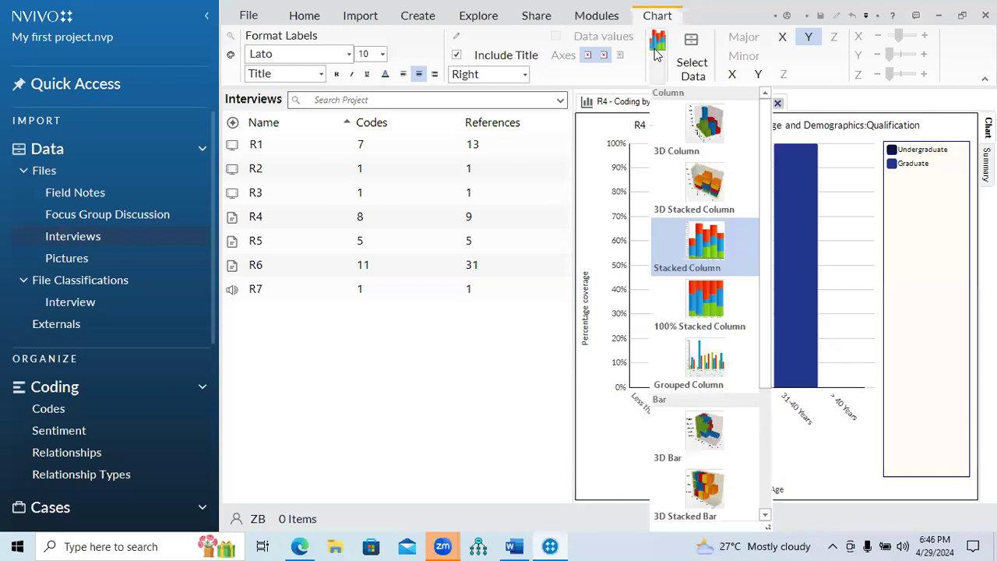
click(681, 205)
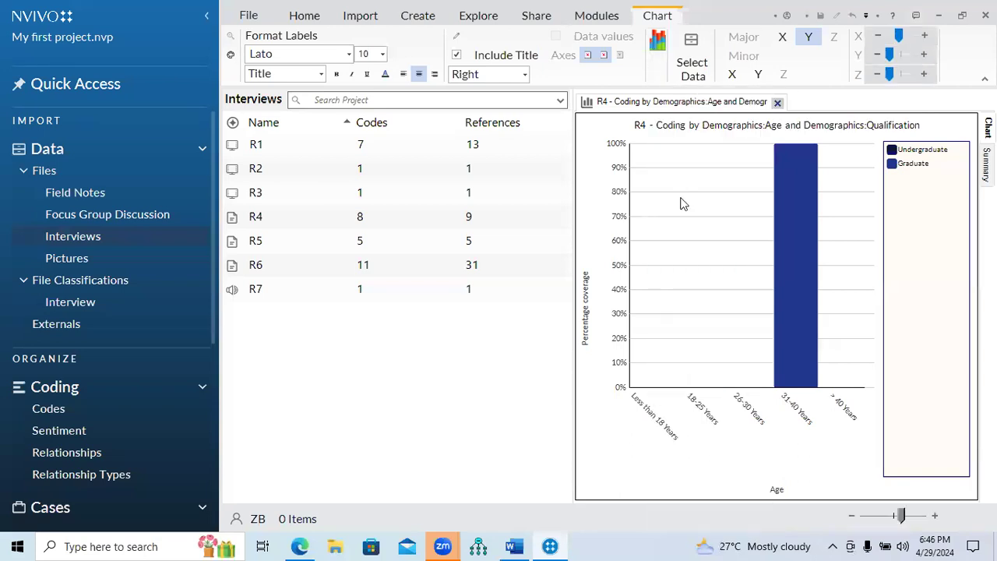
click(658, 44)
click(691, 368)
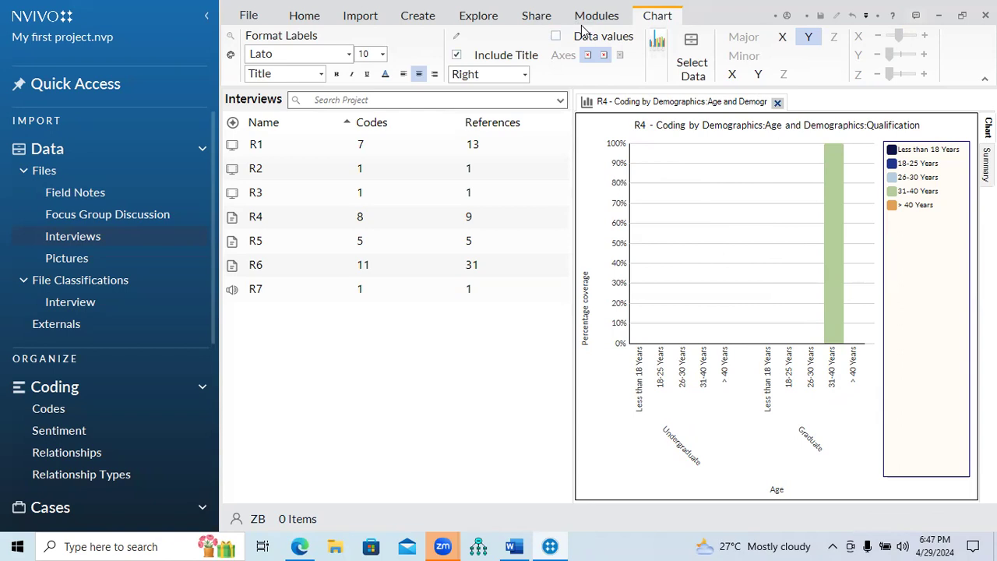
- Set the R4 chart's Y-axis to Number of cases coded in the chart options and apply it
click(678, 70)
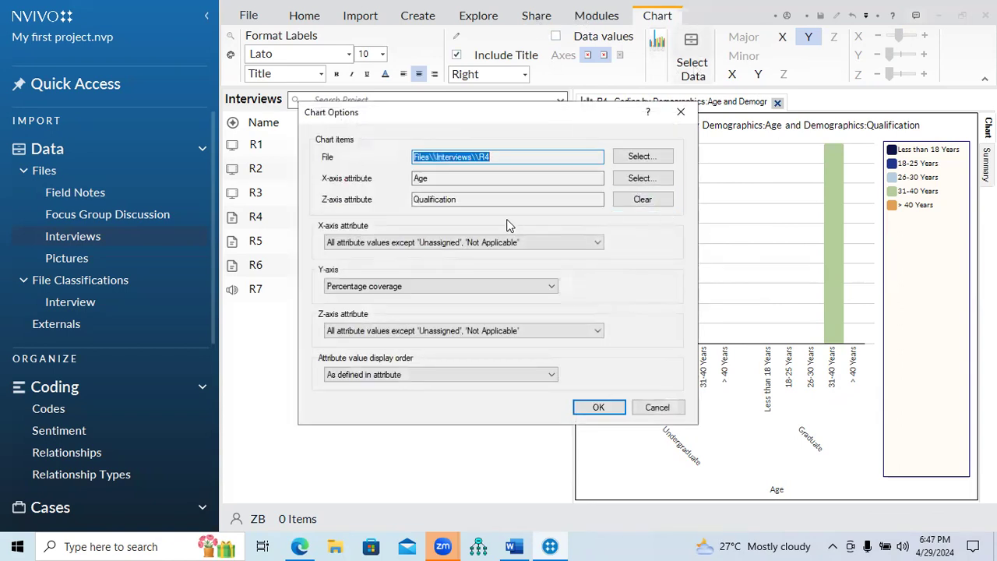
click(357, 290)
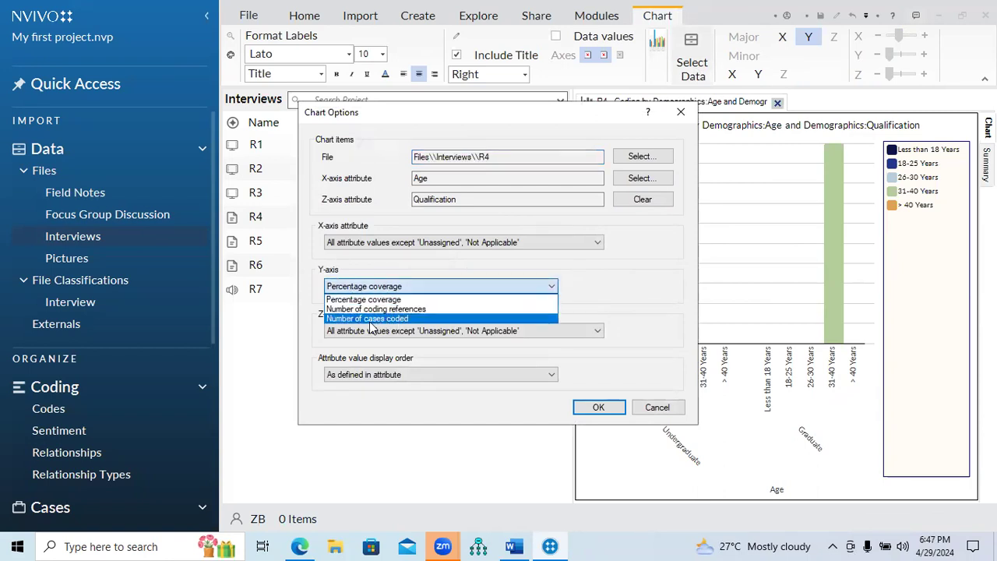
click(380, 319)
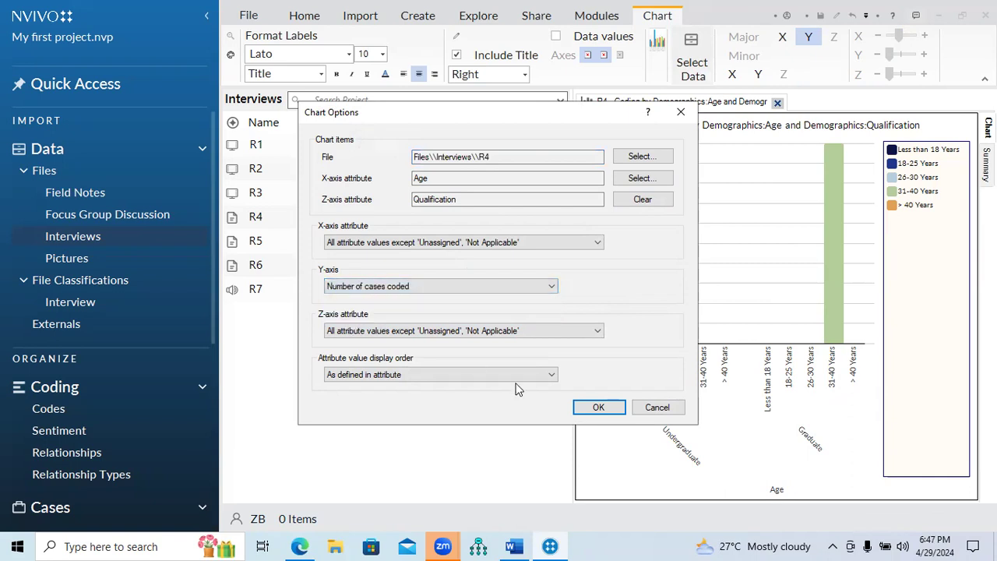
click(599, 409)
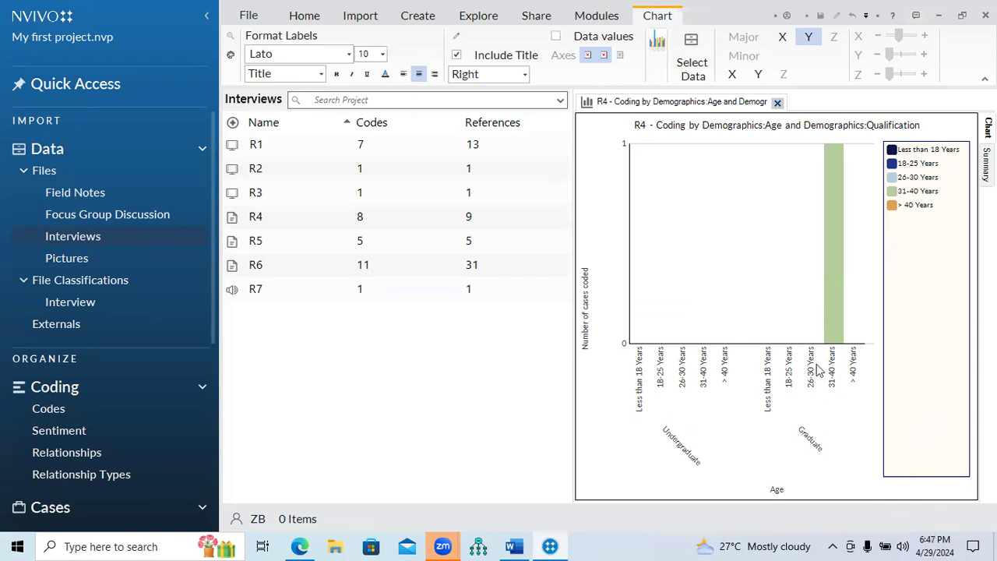
- Change the R4 chart's Y-axis to Number of coding references and apply it
mouse_move(831, 194)
click(690, 72)
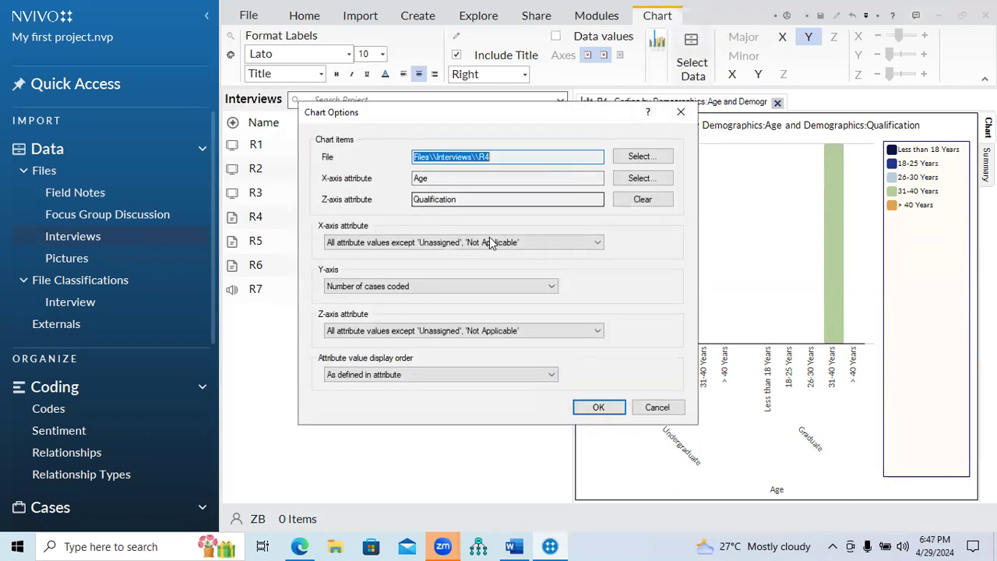
click(445, 286)
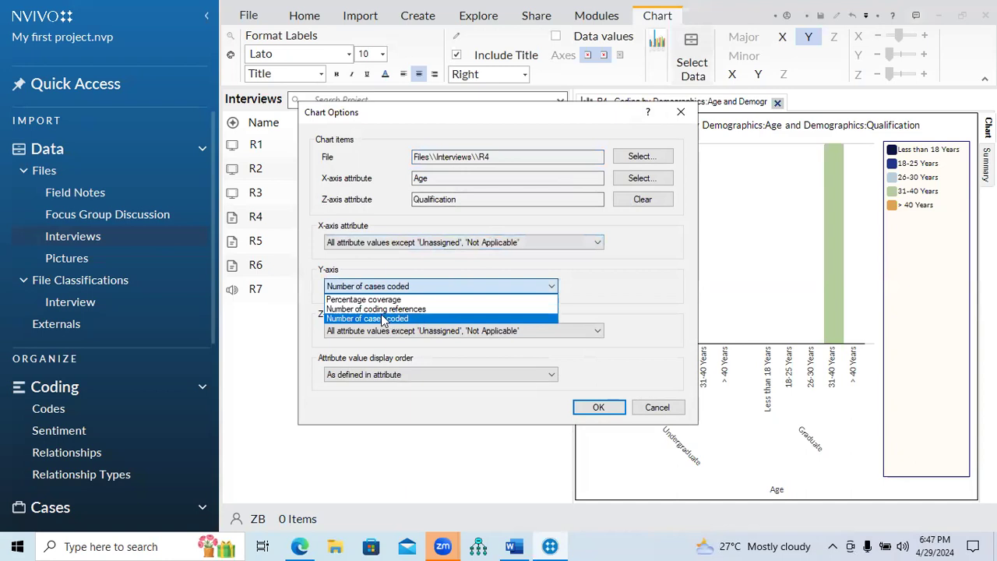
click(405, 309)
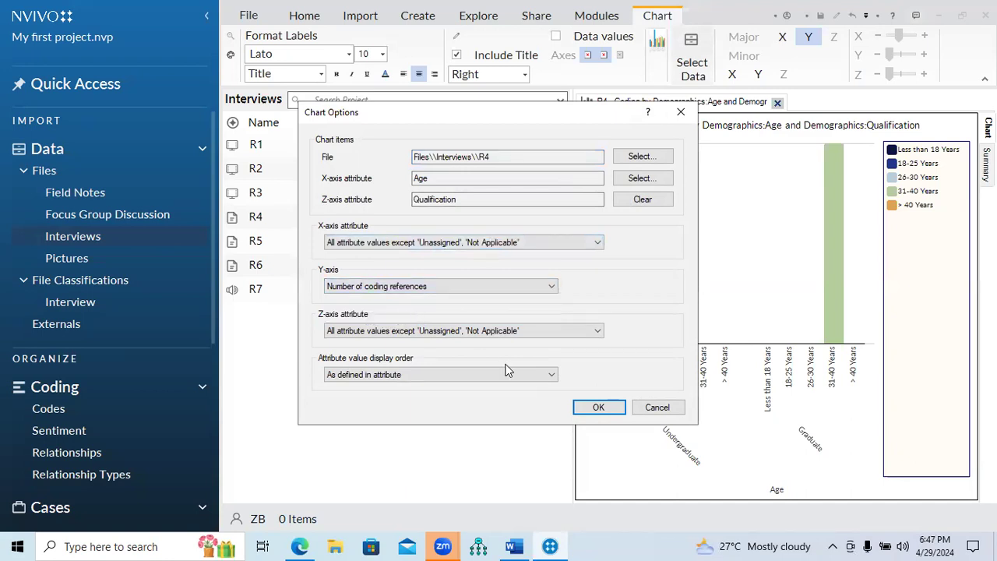
click(594, 405)
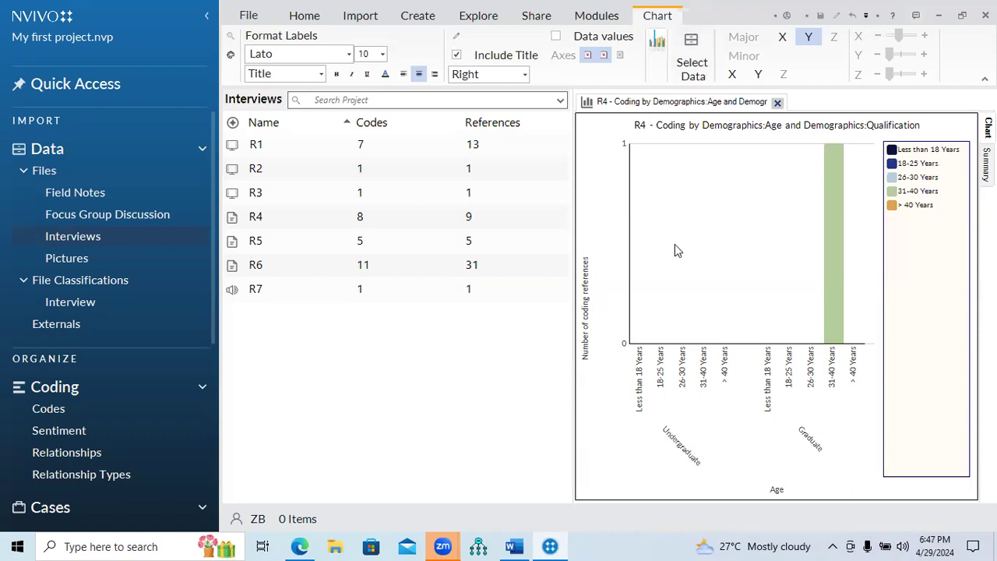
- Return the R4 chart's Y-axis to Percentage coverage and apply the chart options
click(690, 68)
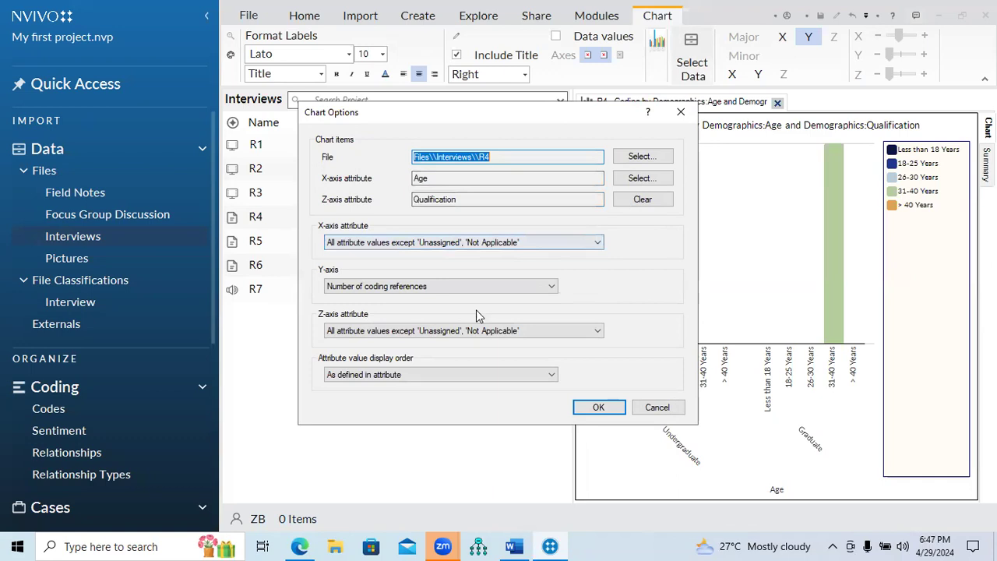
click(468, 287)
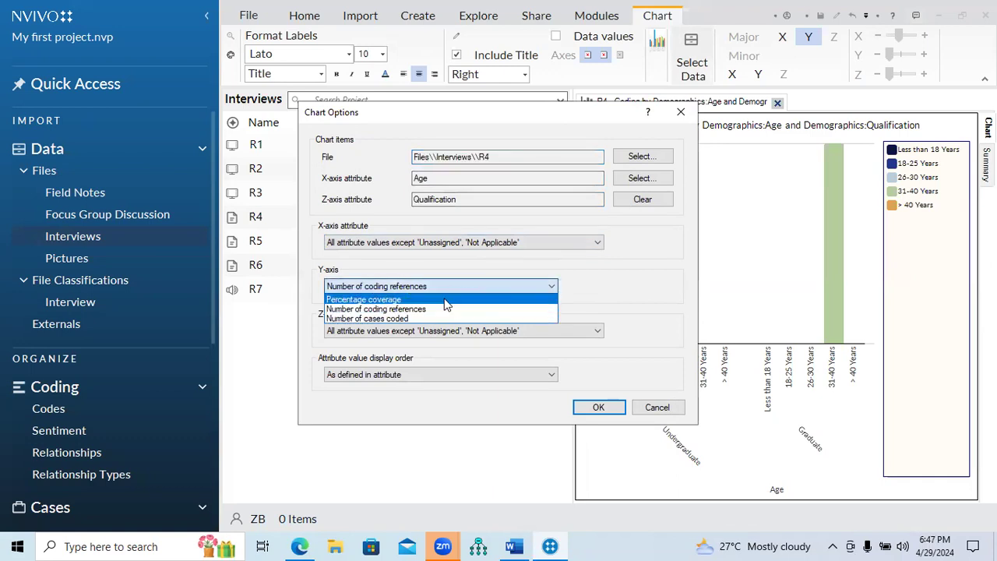
click(444, 297)
click(581, 406)
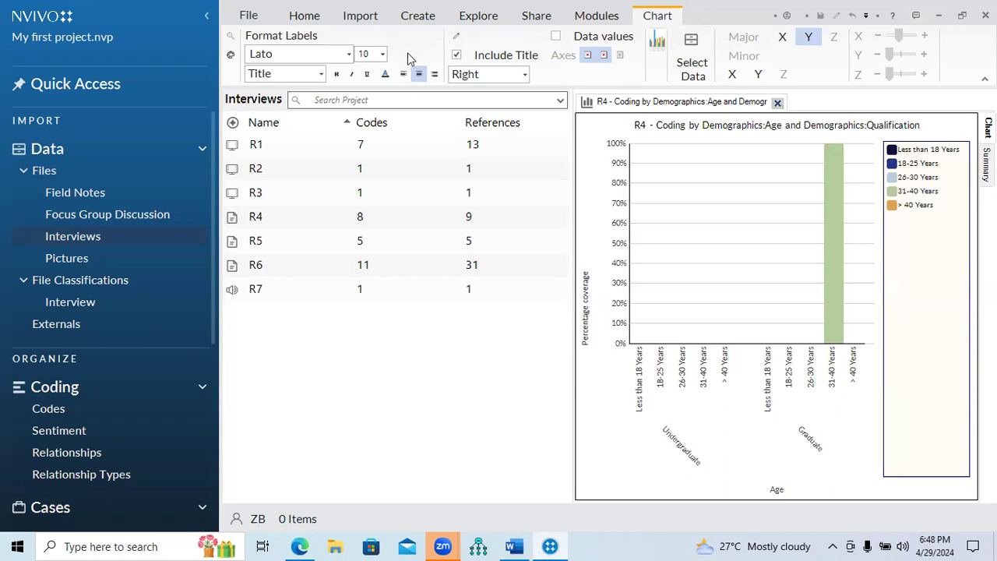
- Close the R4 chart and start a new coding chart in the Chart Wizard, selecting Coding by case attribute value for multiple files
click(777, 103)
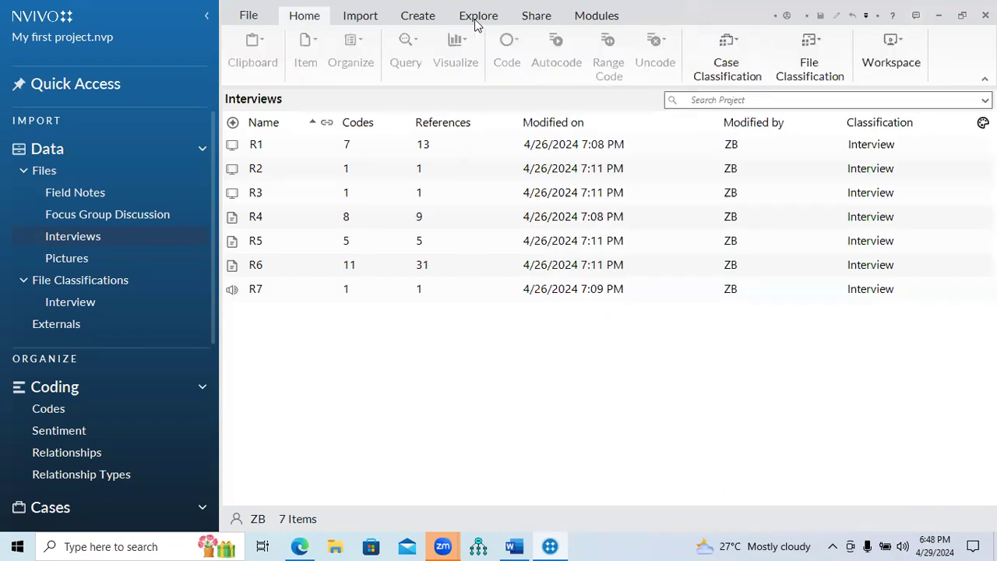
click(477, 17)
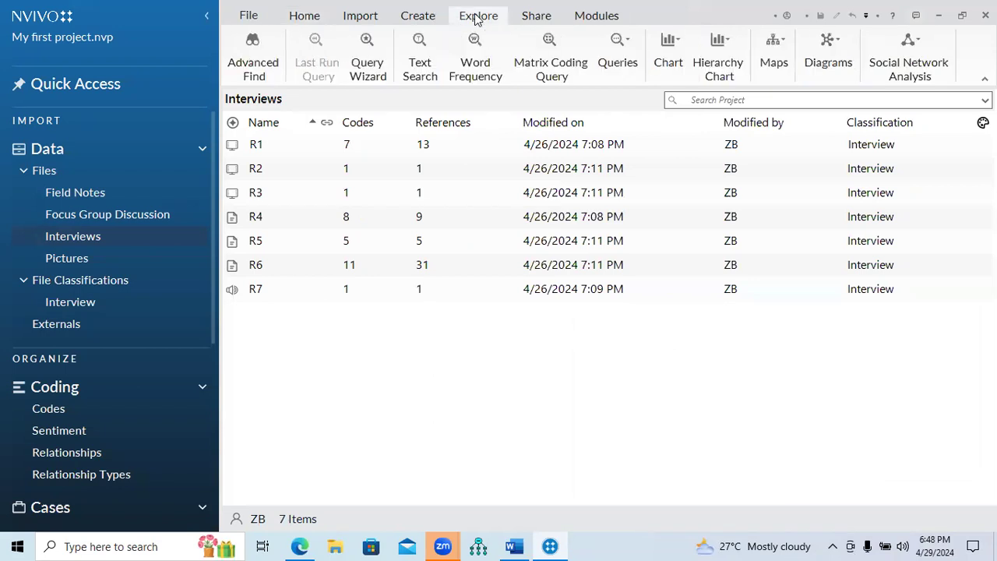
click(659, 69)
click(670, 93)
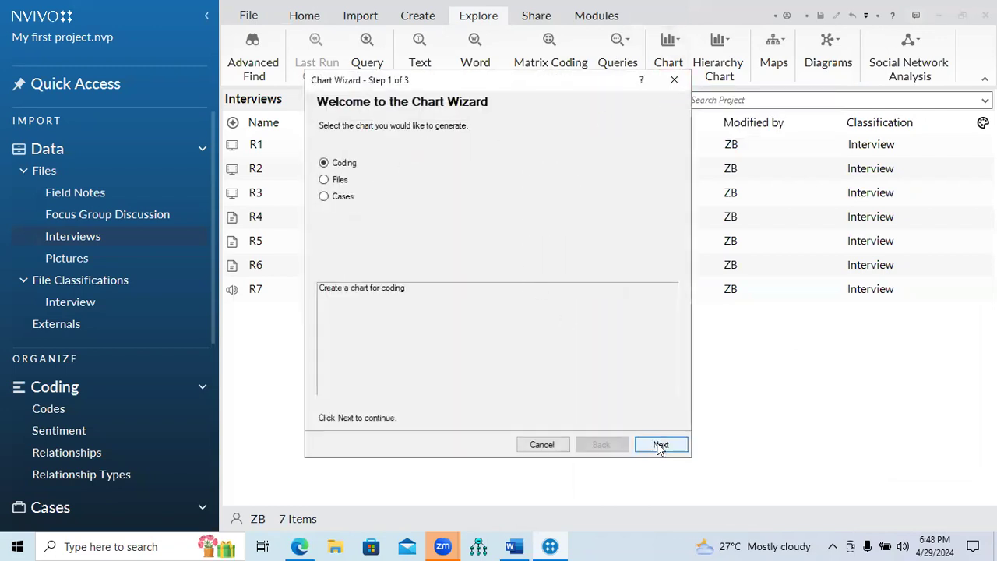
click(659, 445)
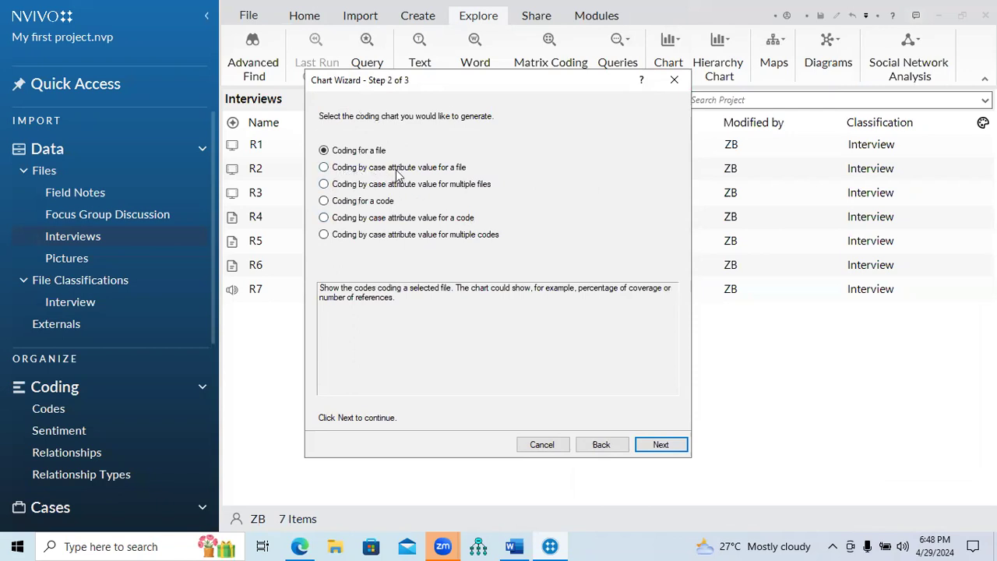
click(324, 185)
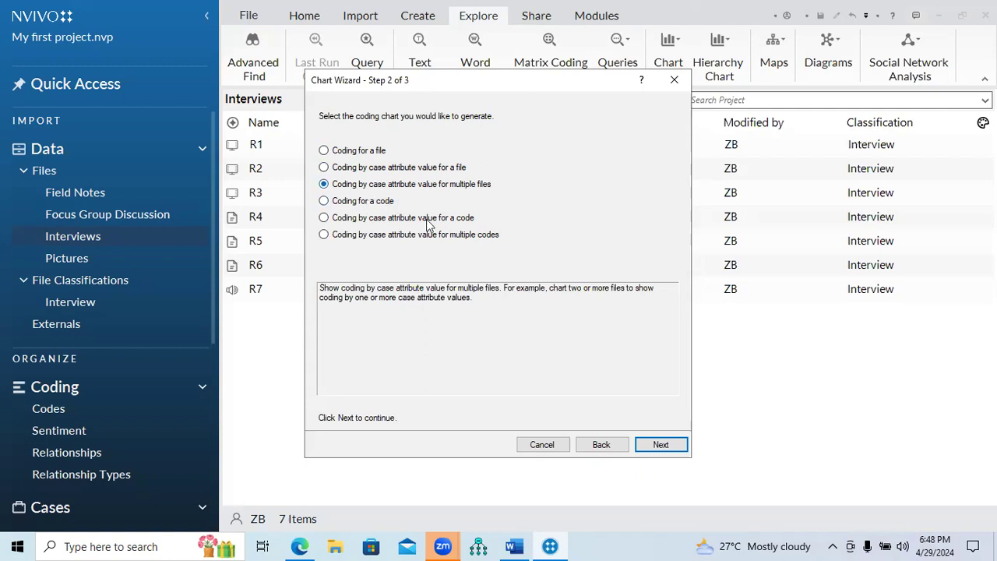
- Choose all files in the Interviews folder, R1 to R7, as the chart's files
click(657, 447)
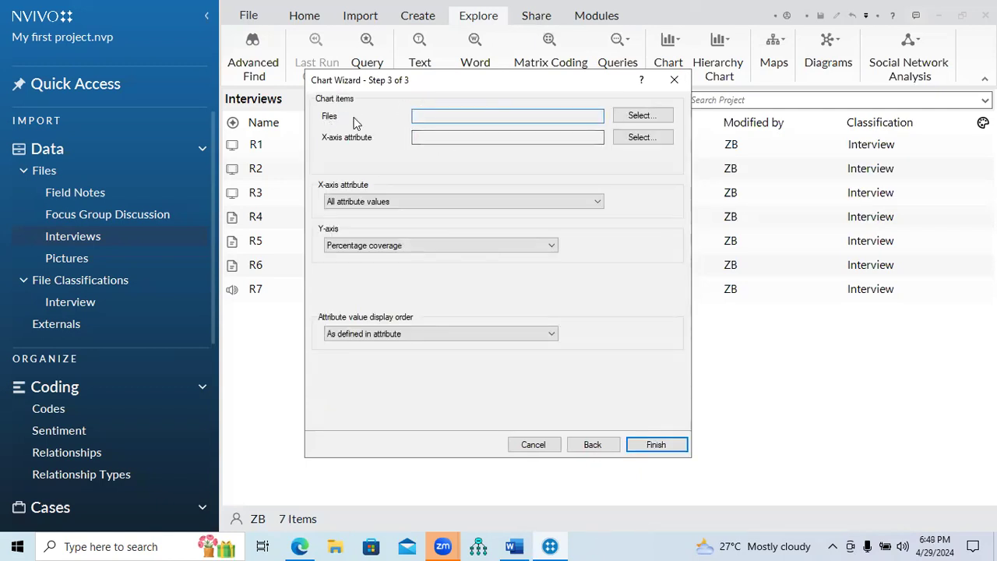
click(642, 115)
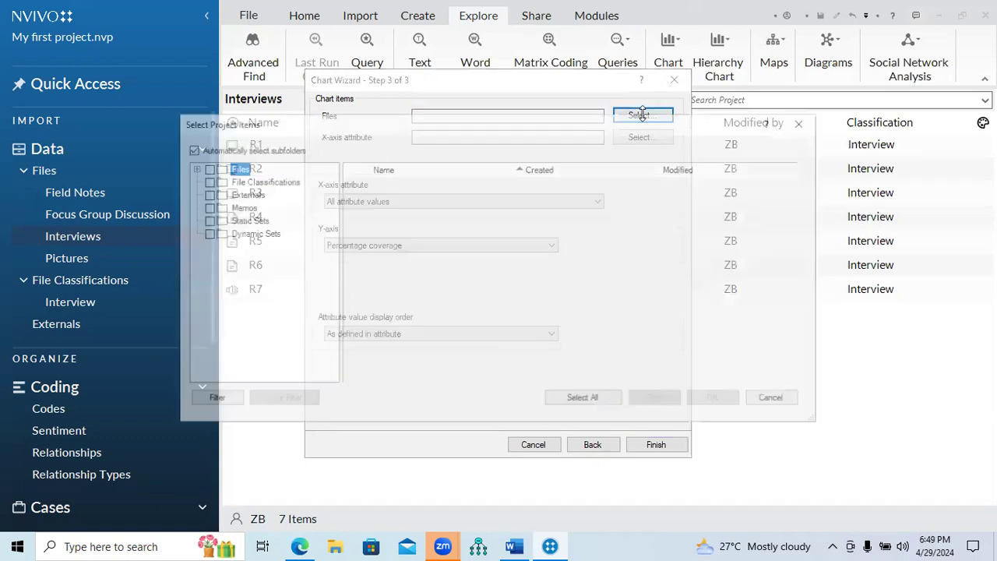
click(217, 185)
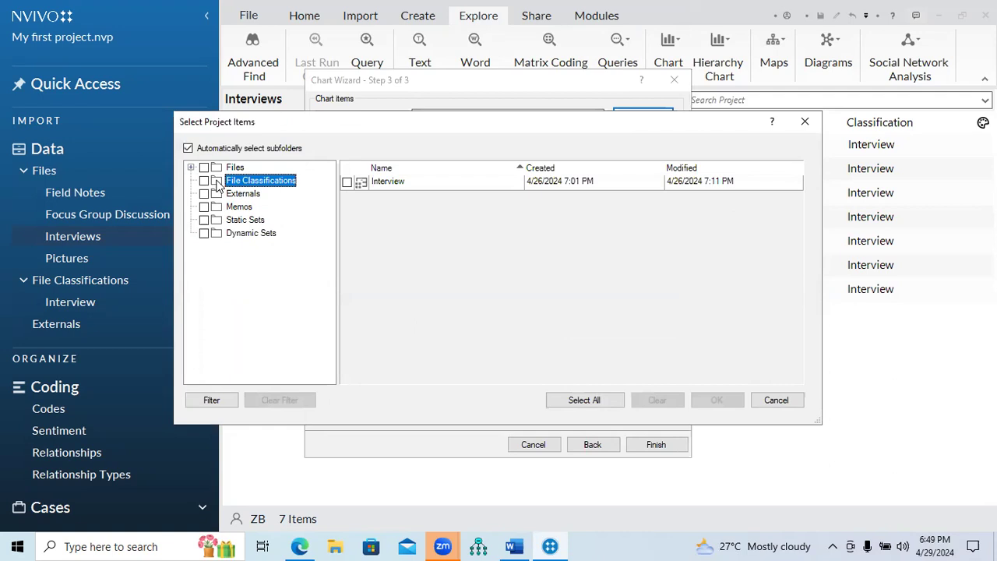
click(191, 167)
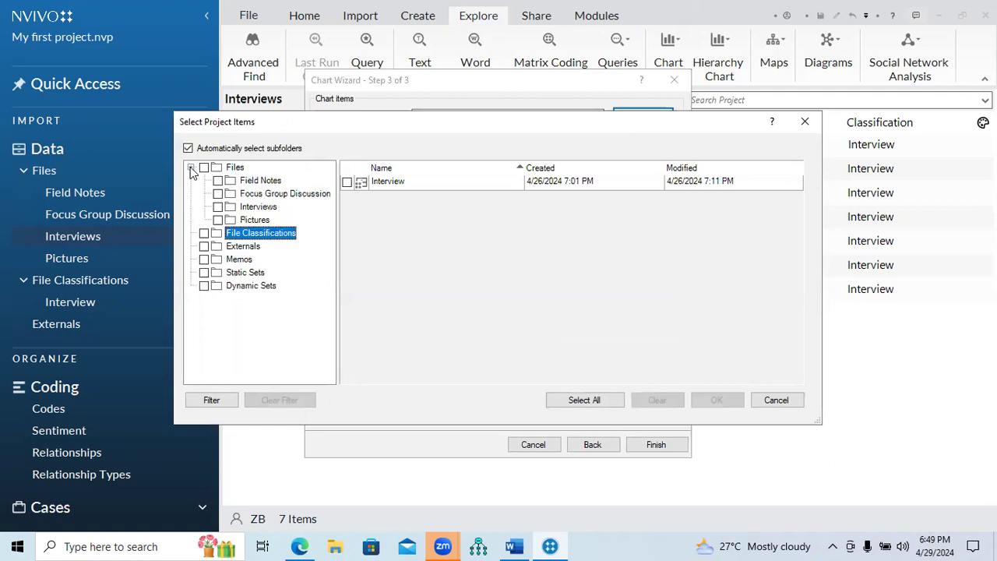
click(235, 183)
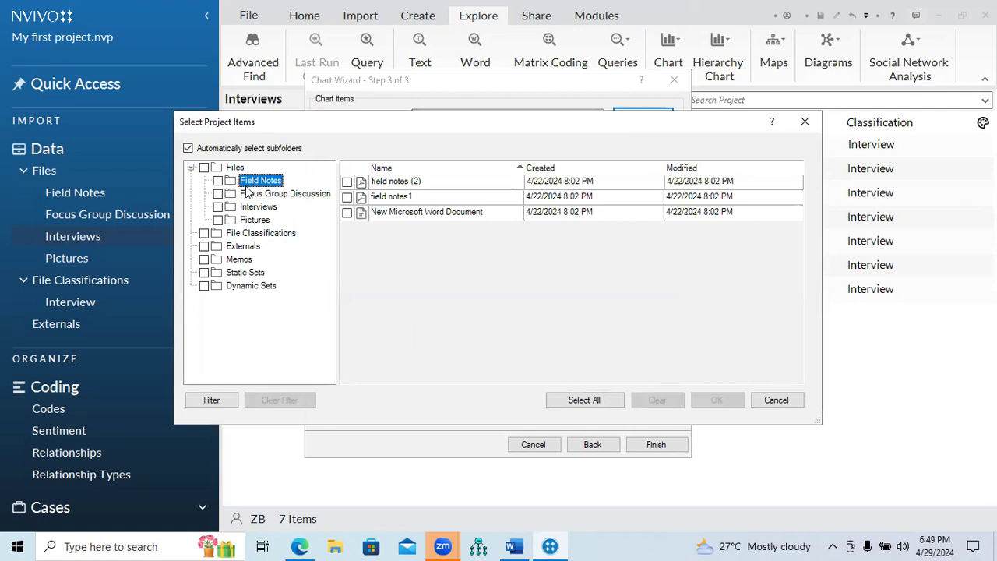
click(256, 199)
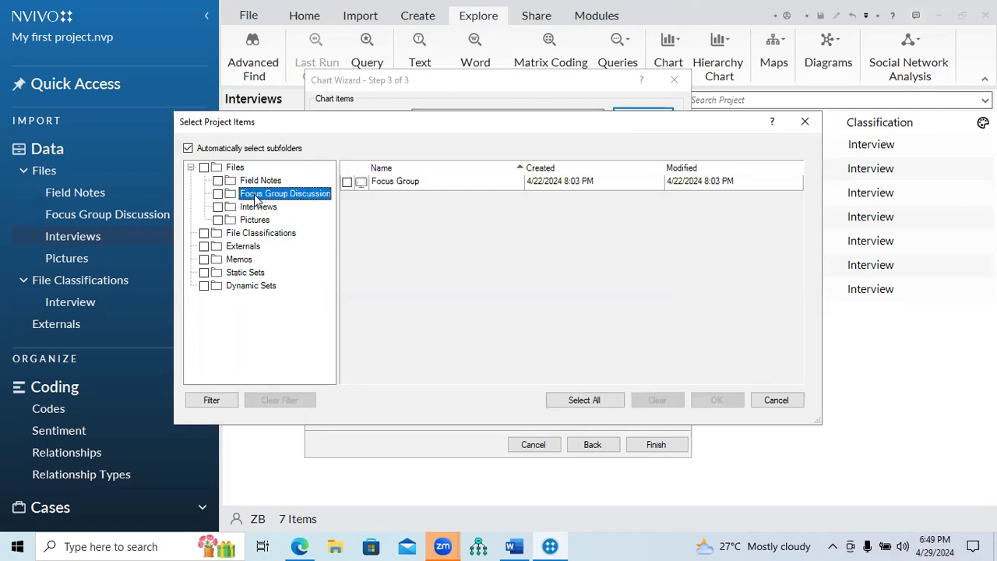
click(247, 209)
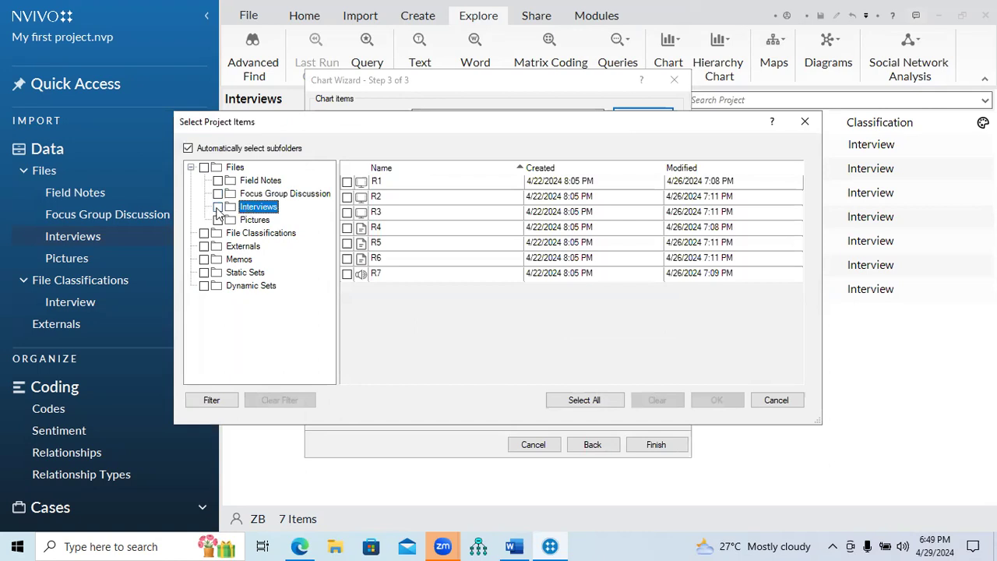
click(219, 207)
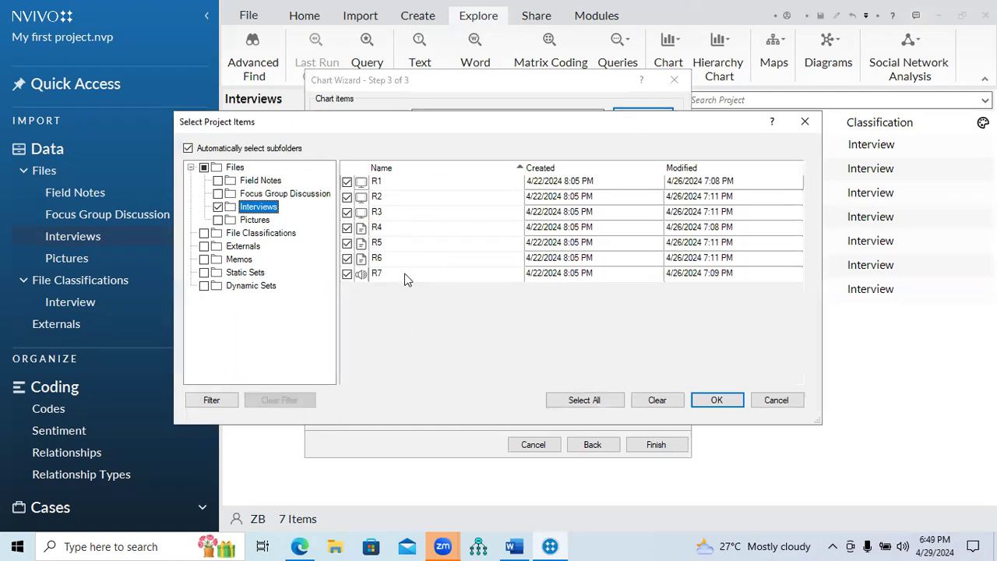
click(706, 402)
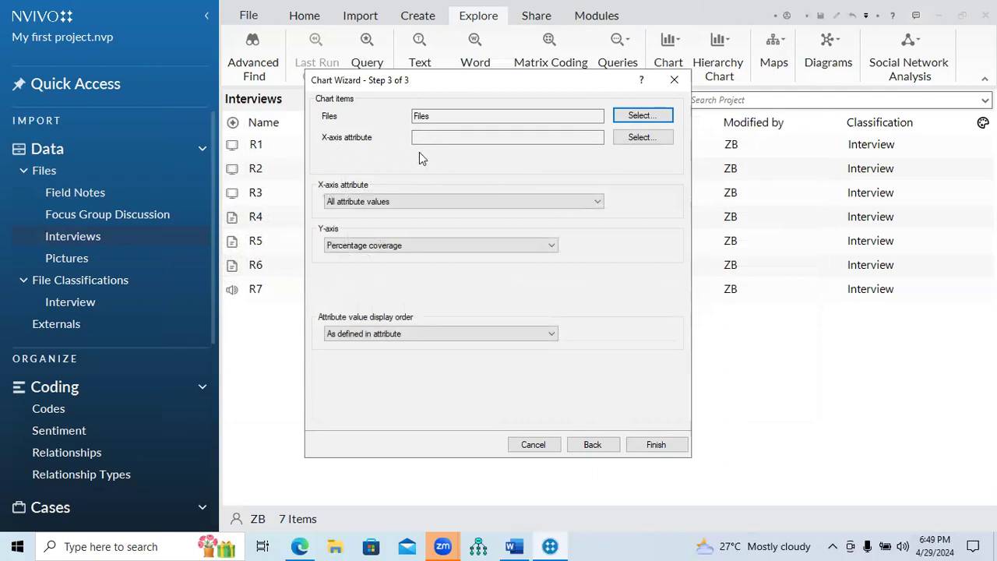
- Set the X-axis attribute to Age from Demographics, with all attribute values except 'Unassigned', 'Not Applicable'
click(638, 140)
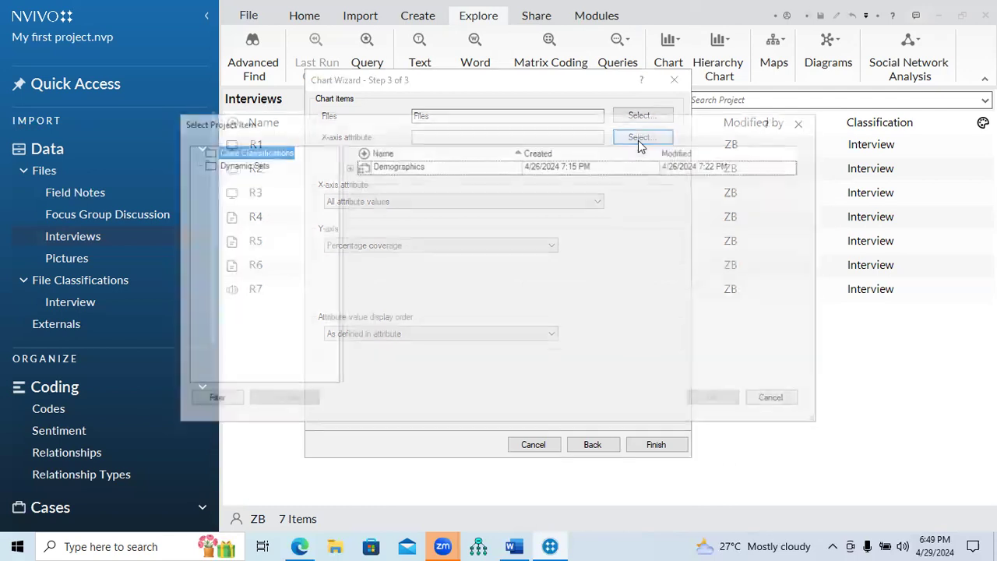
click(347, 167)
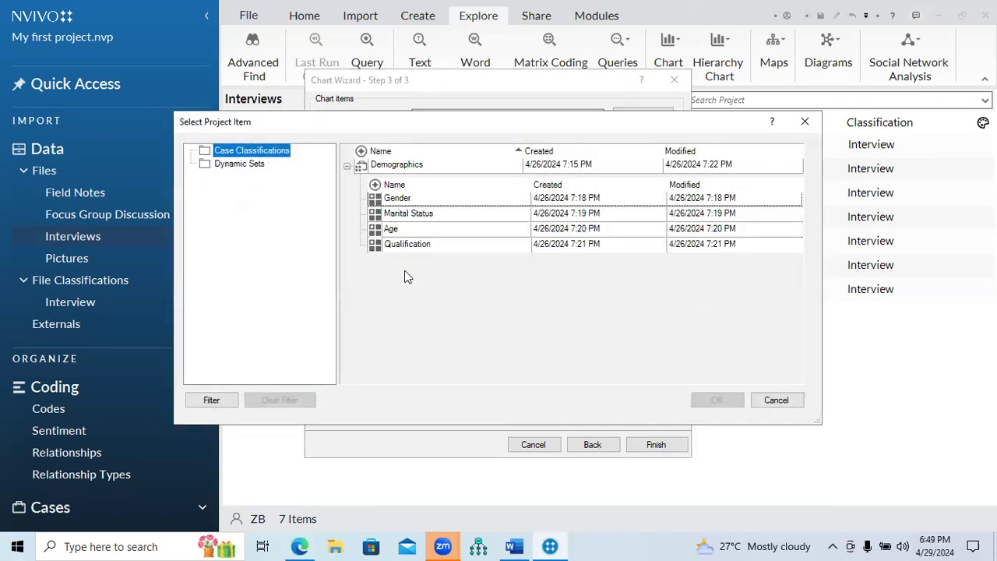
click(394, 230)
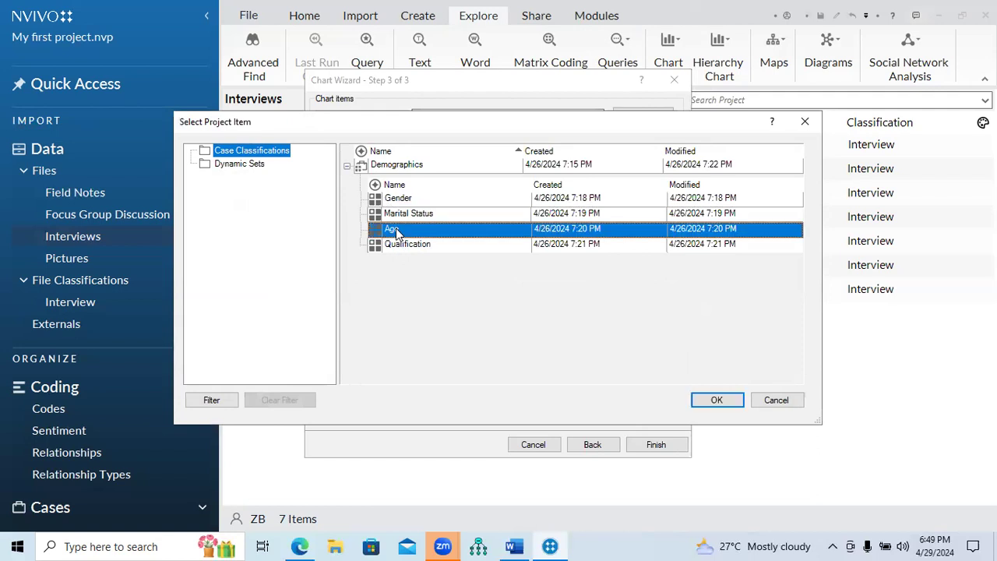
click(706, 401)
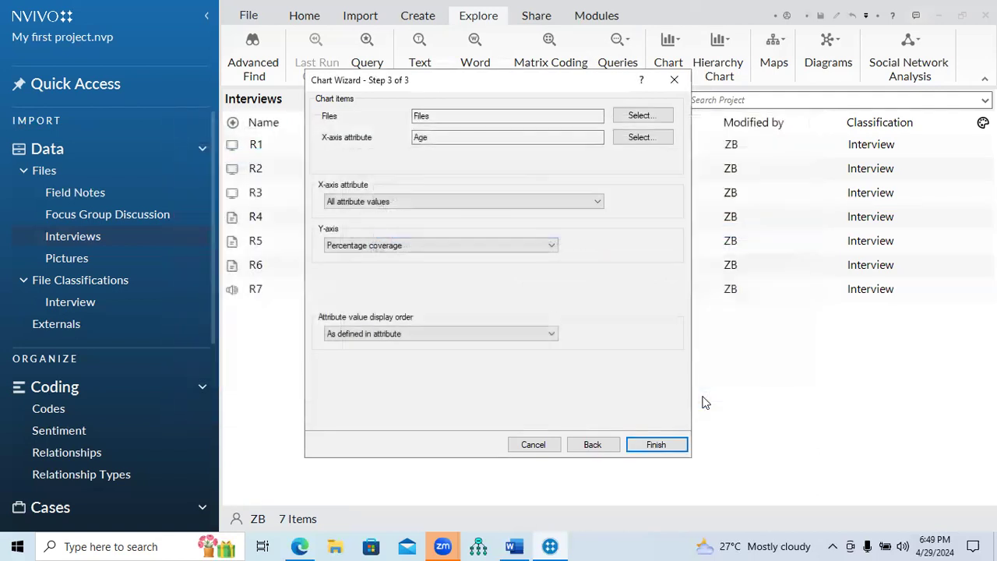
click(523, 206)
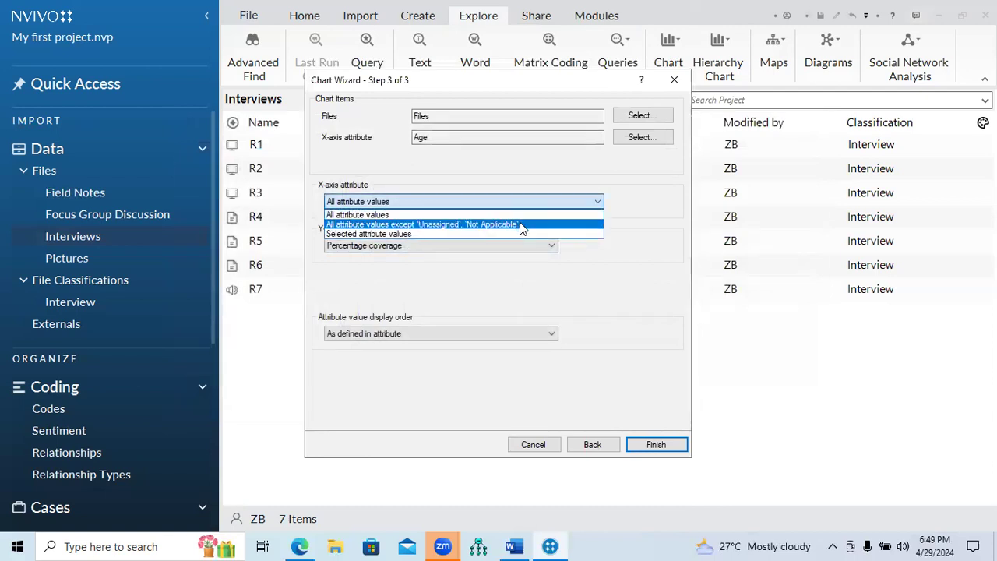
click(522, 226)
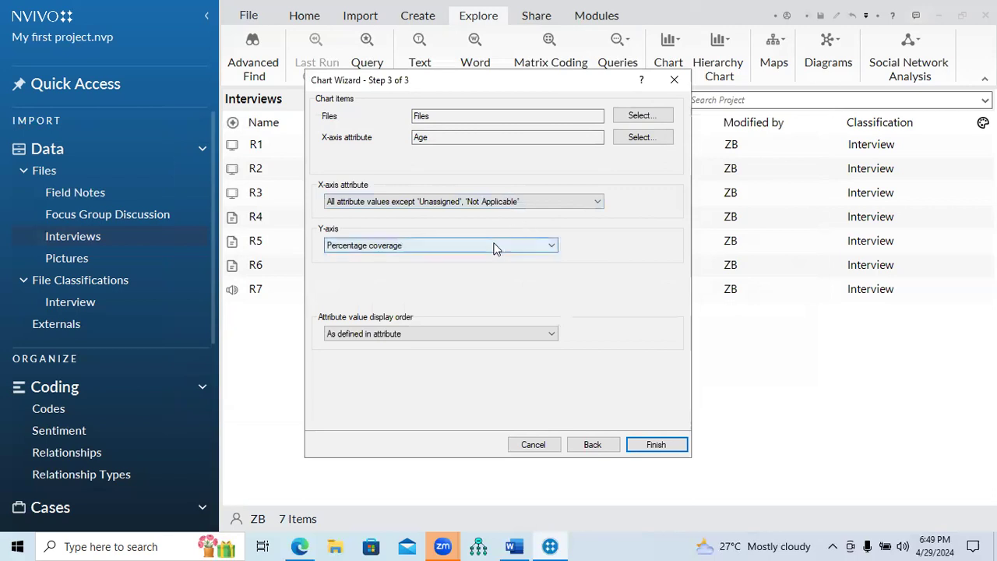
- Keep Percentage coverage on the Y-axis and the display order As defined in attribute, and generate the chart
click(495, 248)
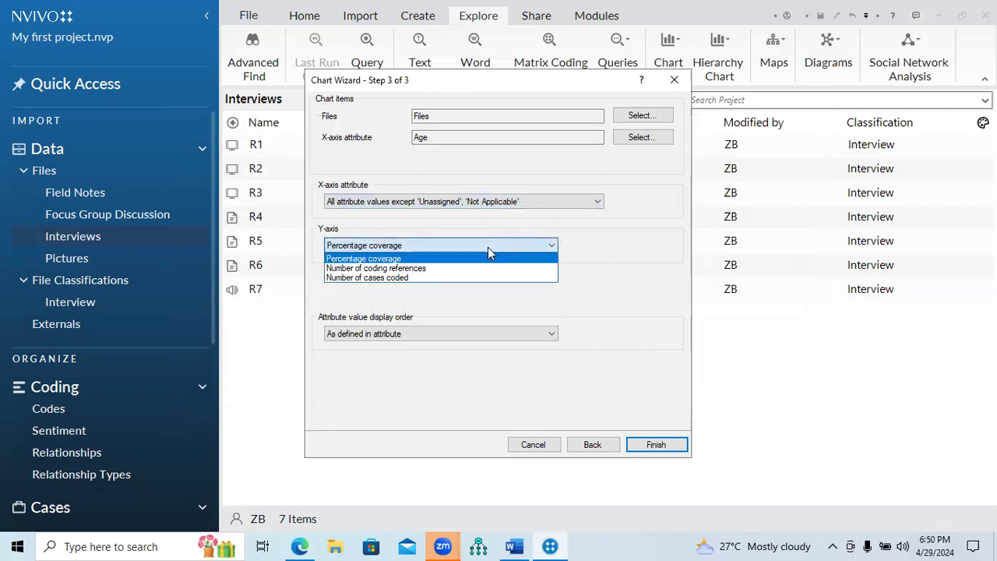
click(383, 262)
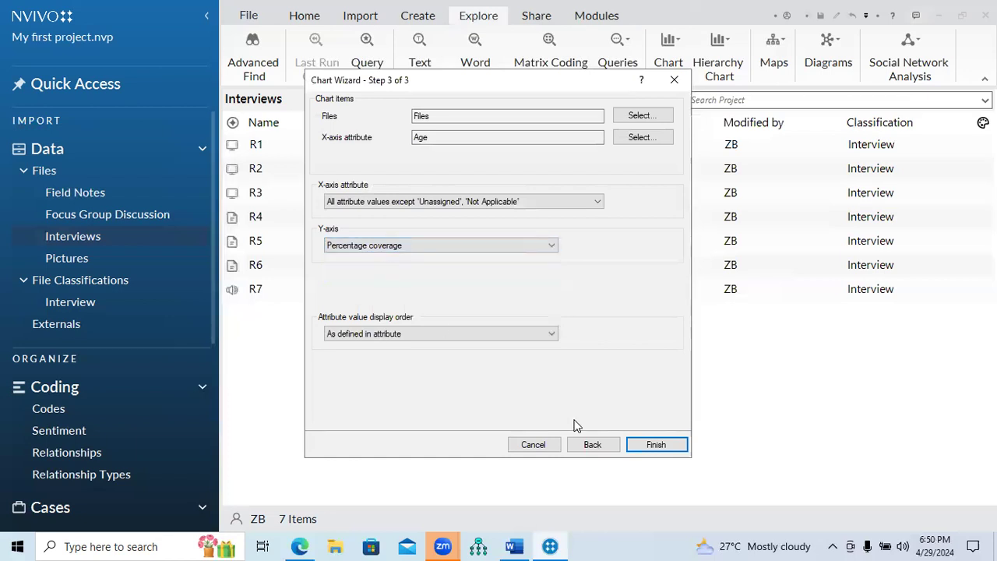
click(431, 334)
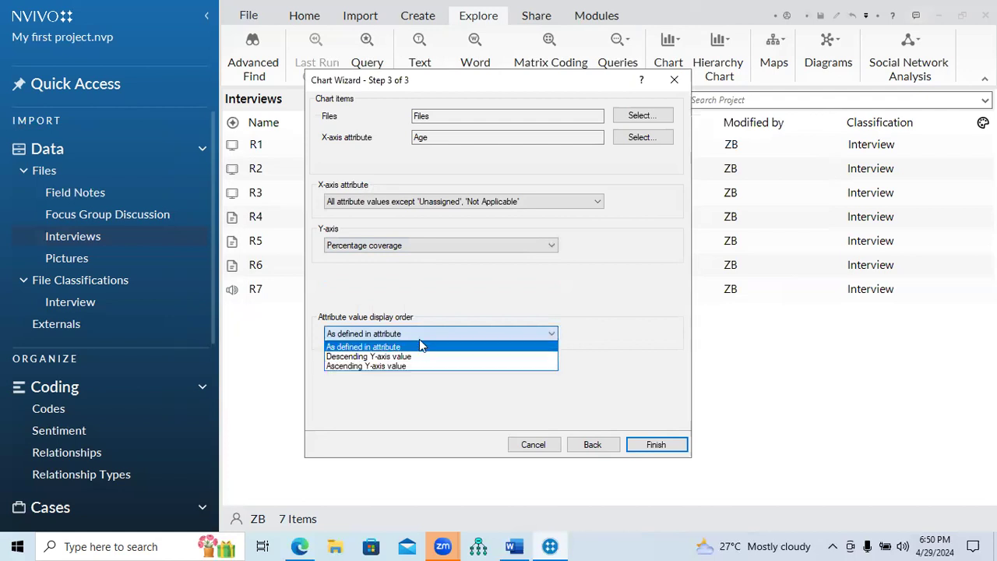
click(434, 331)
click(642, 447)
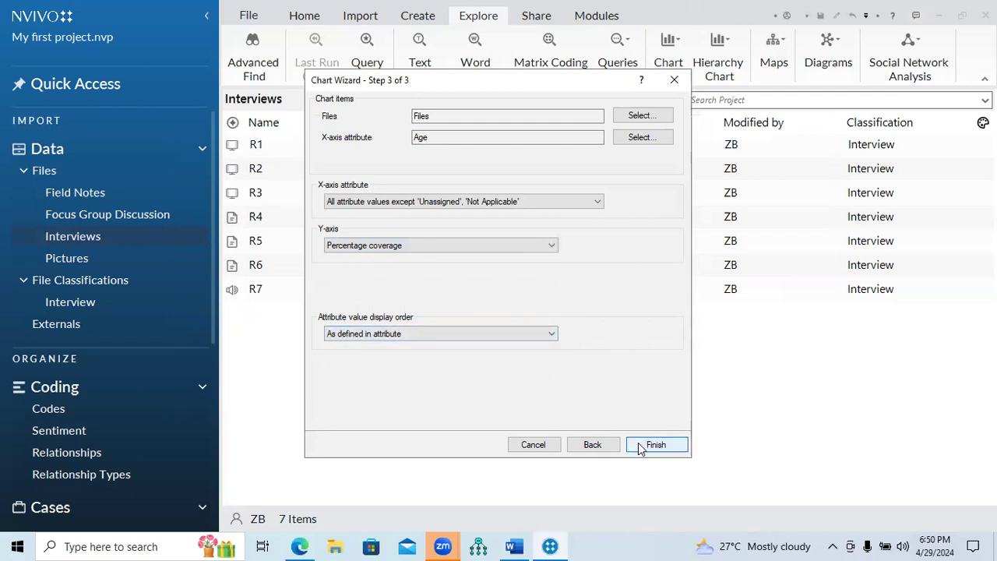
click(641, 446)
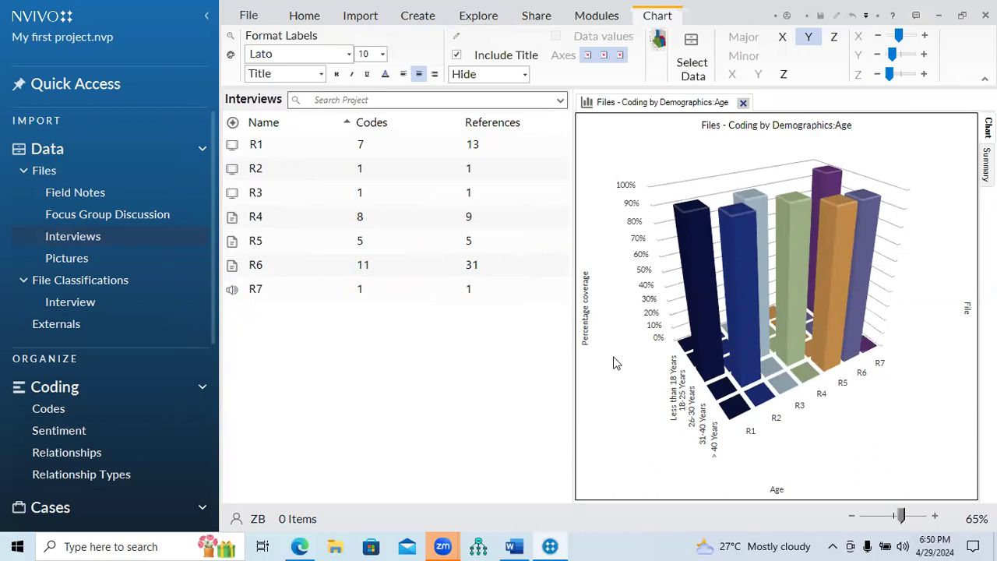
- Try the Stacked Column and 100% Stacked Column types on the Age chart and inspect the 18-25 Years column
click(661, 50)
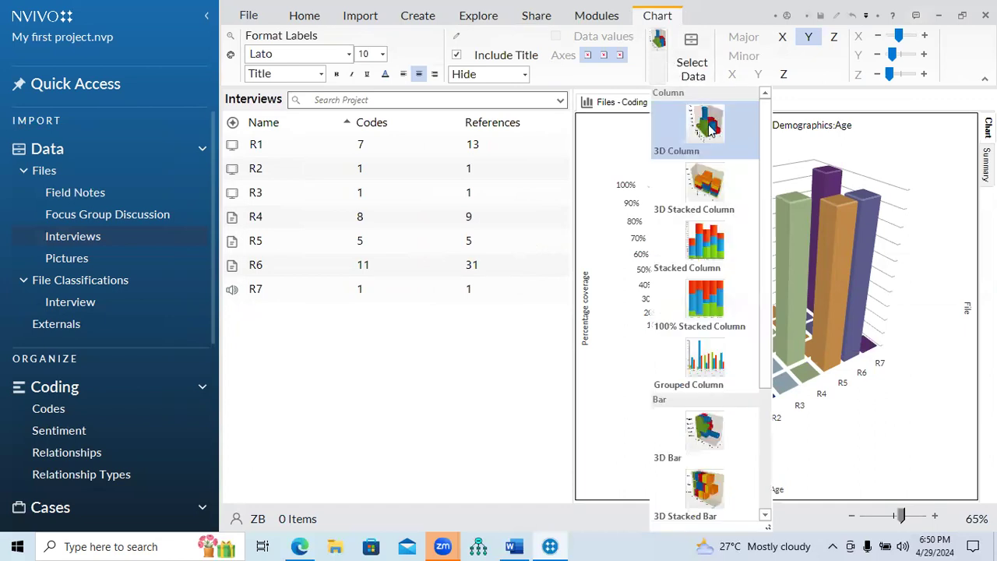
click(712, 259)
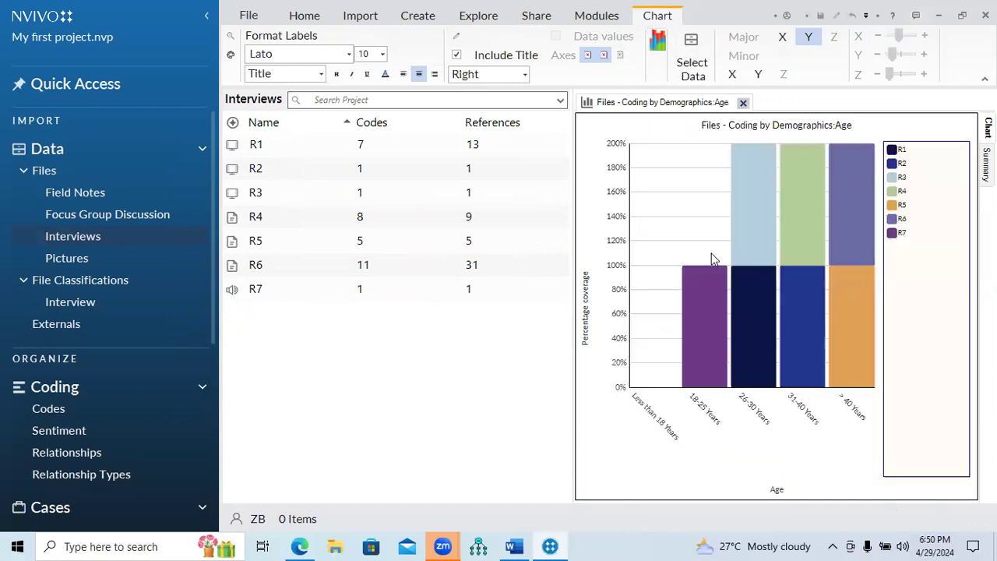
click(659, 49)
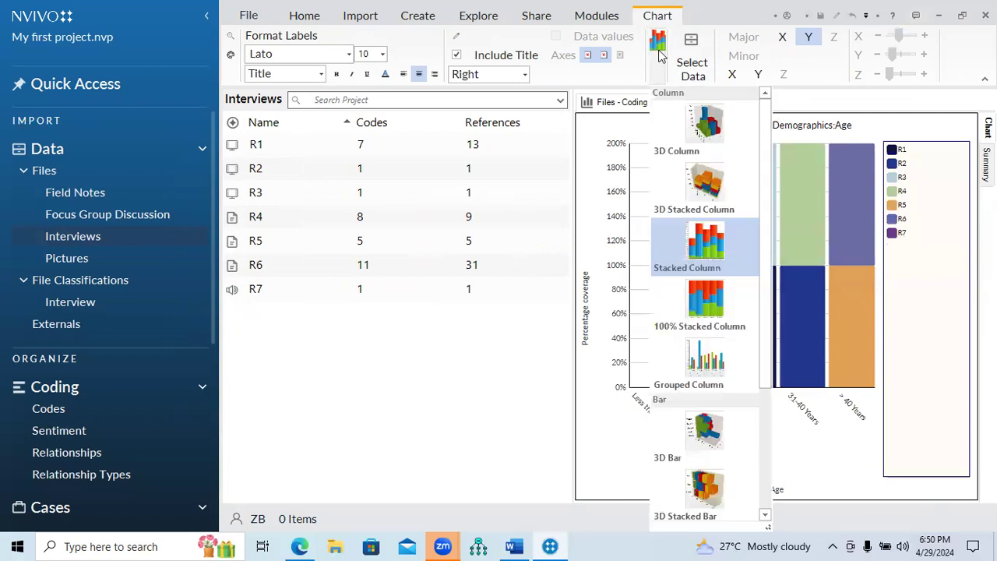
click(703, 288)
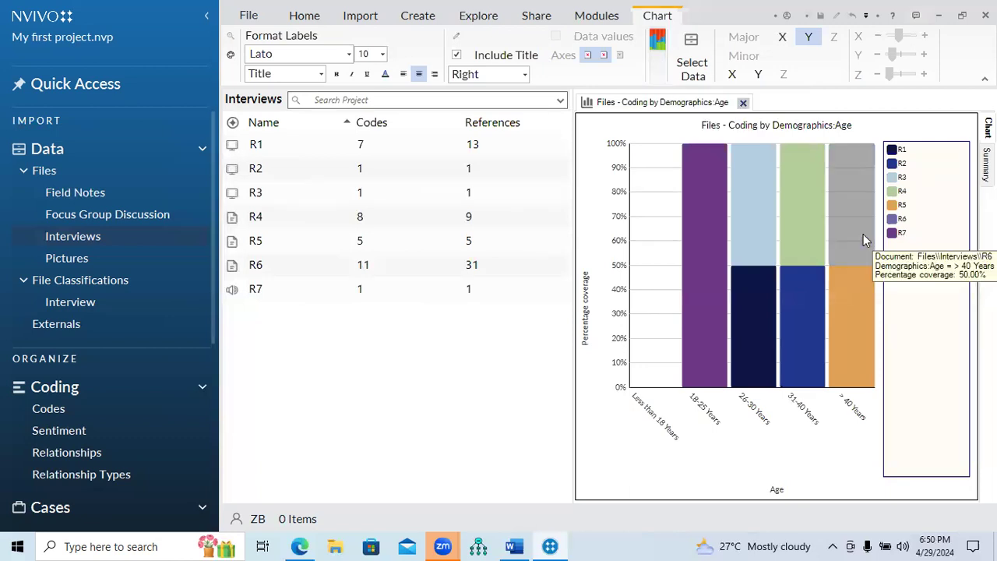
mouse_move(709, 279)
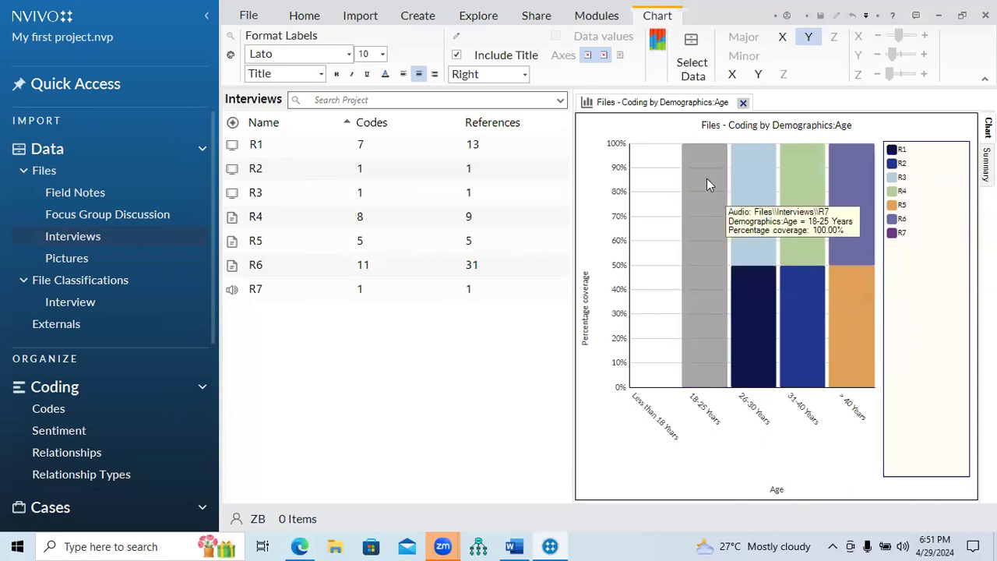
- Try the Grouped Column type on the Age chart and return it to 3D Column
click(654, 41)
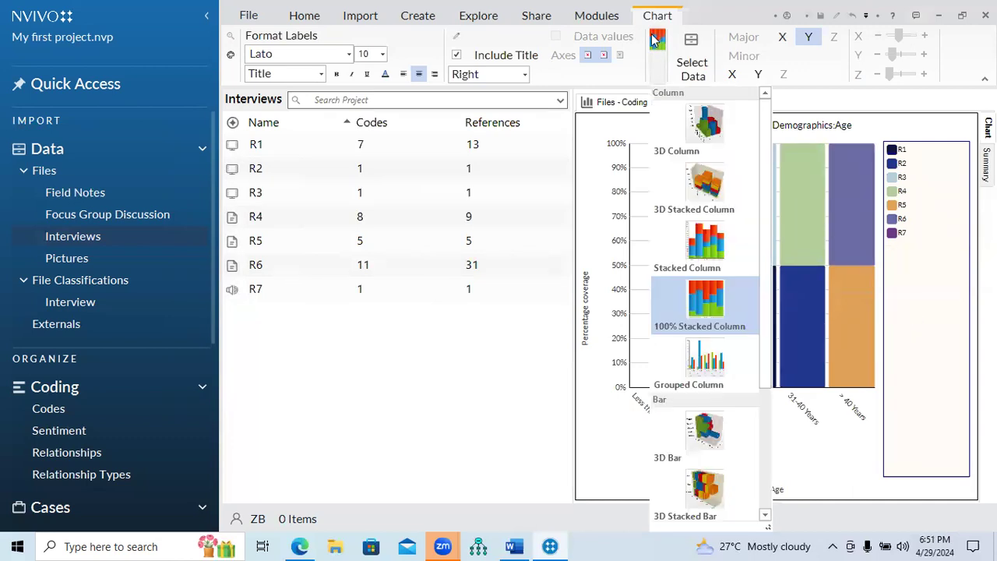
click(720, 357)
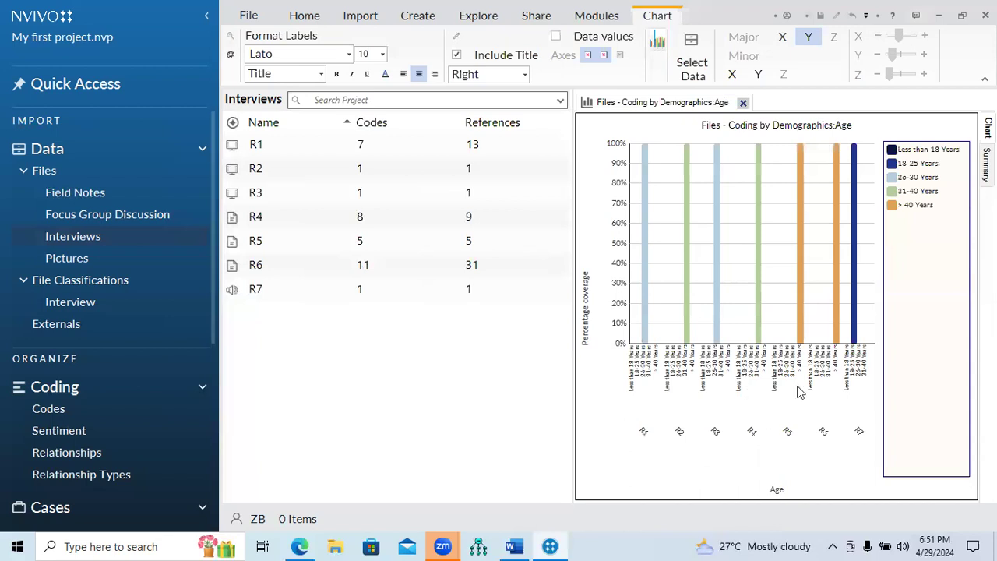
click(653, 49)
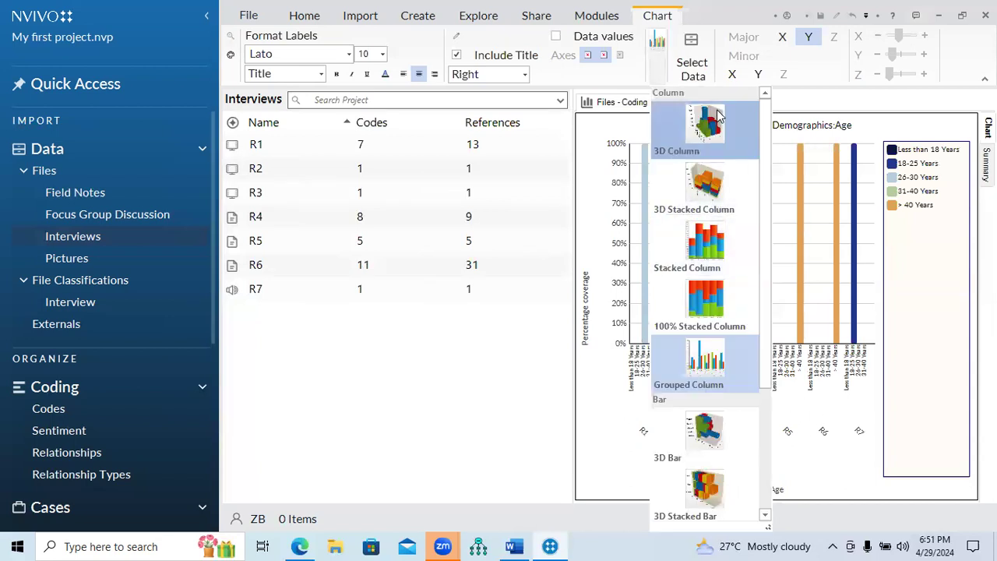
click(722, 140)
- Rotate the 3D column chart about its X and Y axes to separate the files' columns
mouse_move(704, 227)
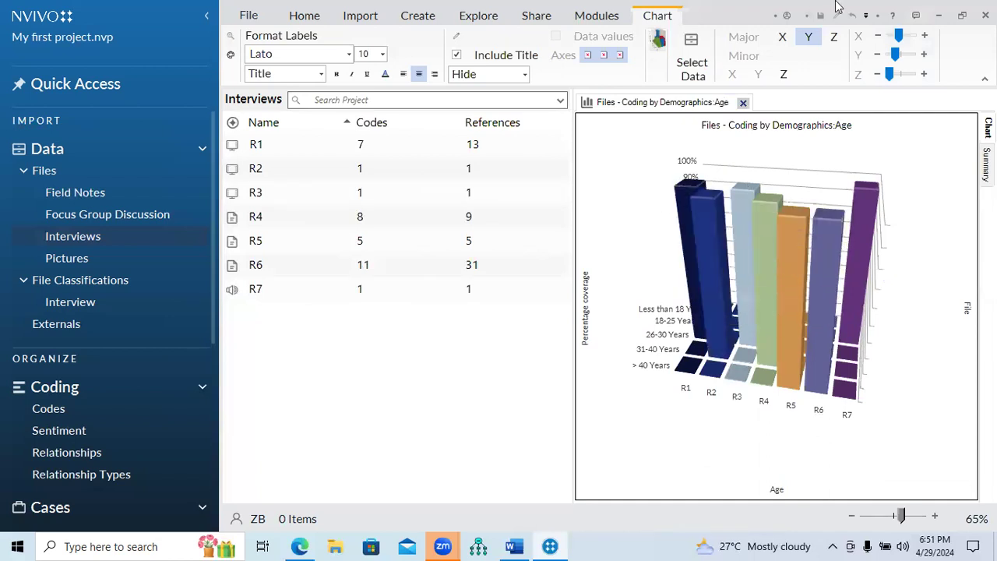
drag(902, 37, 906, 35)
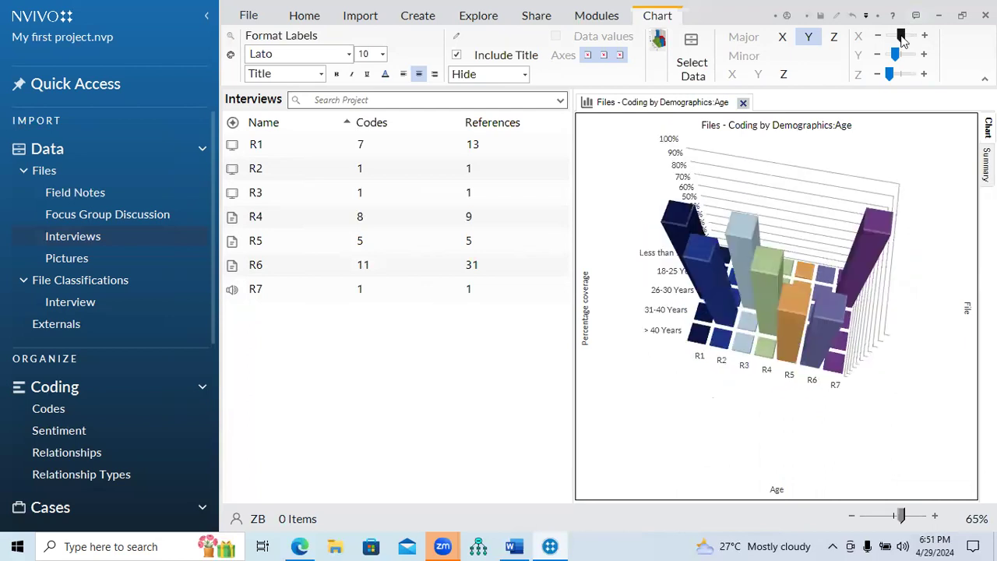
mouse_move(896, 54)
mouse_down()
mouse_move(908, 54)
mouse_move(897, 56)
mouse_up()
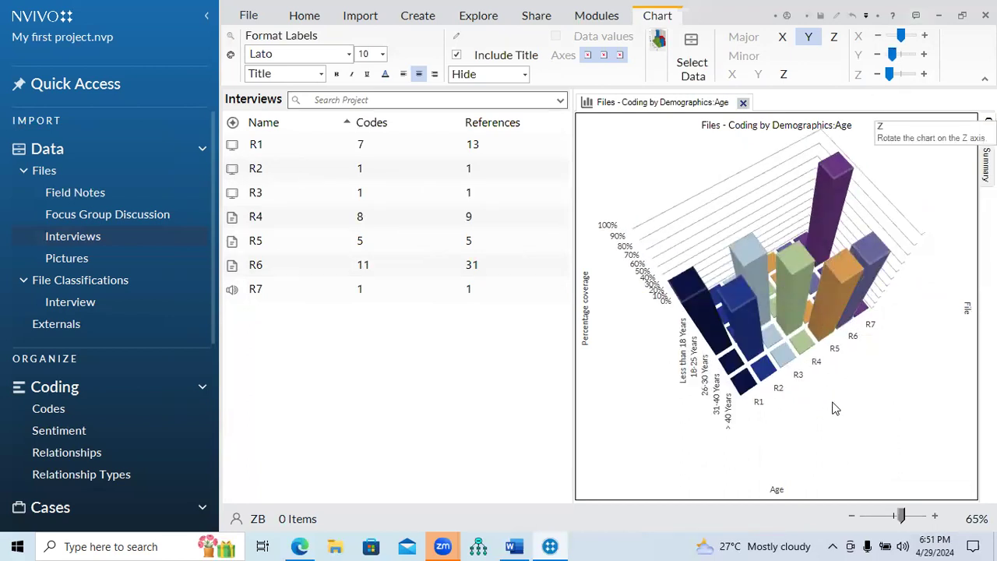
- Examine the age group and percentage coverage of the R1, R4 and R7 columns, and close the chart
mouse_move(692, 306)
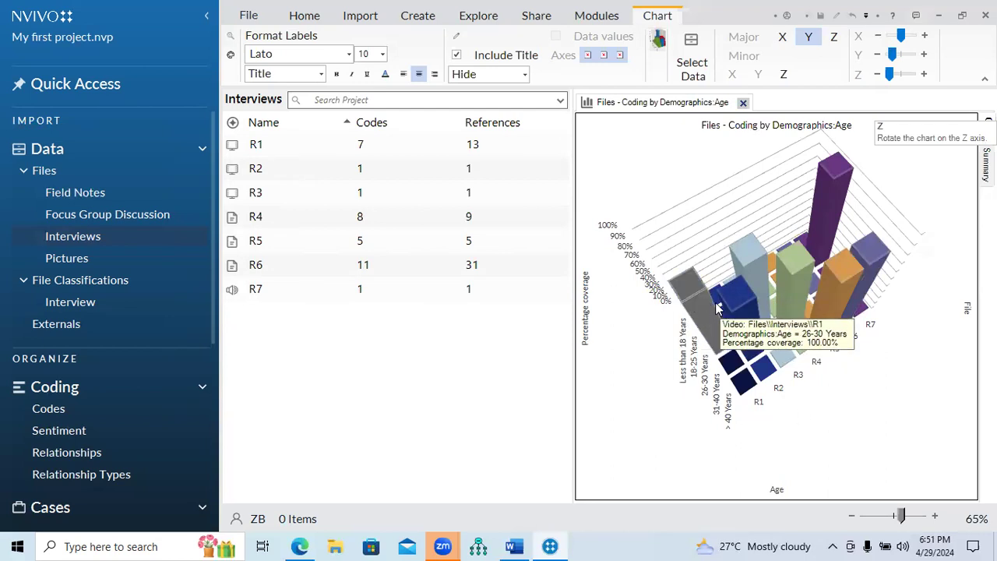
mouse_move(789, 274)
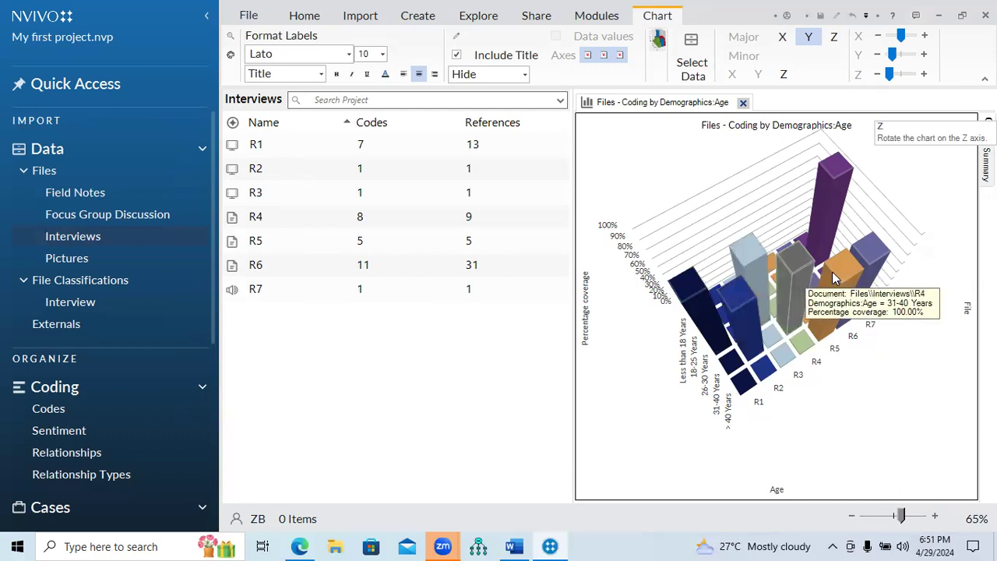
mouse_move(834, 182)
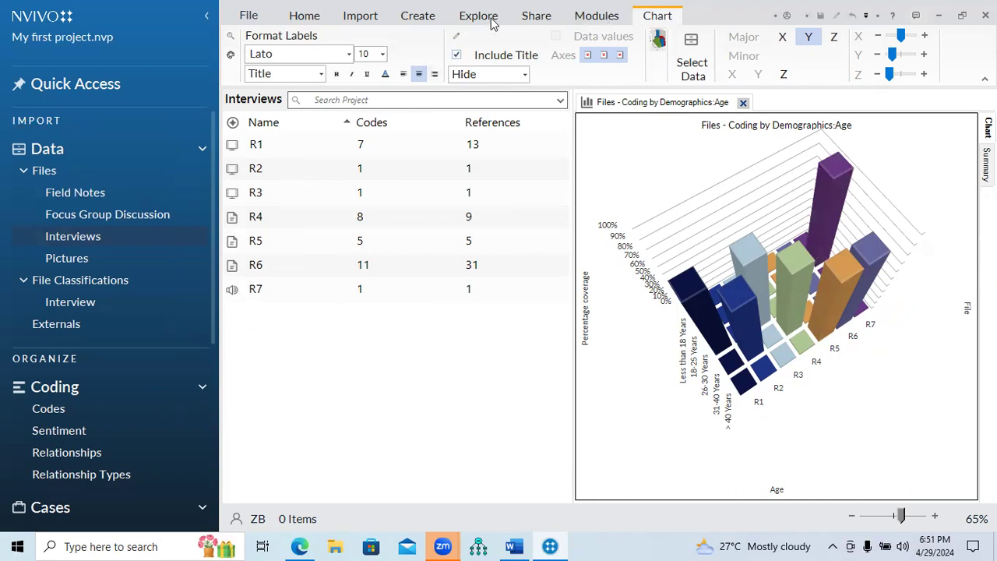
click(743, 104)
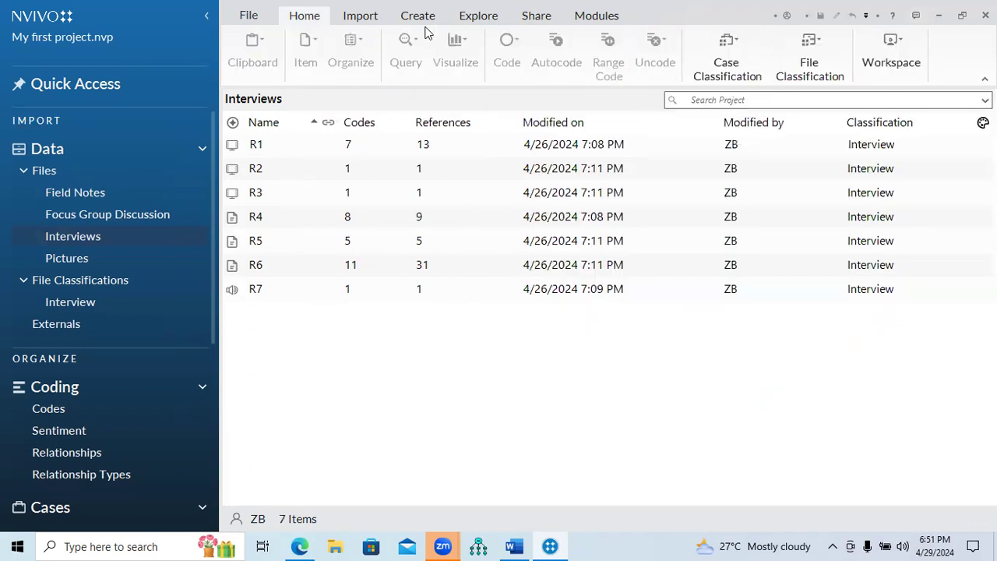
- Start a new coding chart of the type Coding by case attribute value for multiple files
click(472, 21)
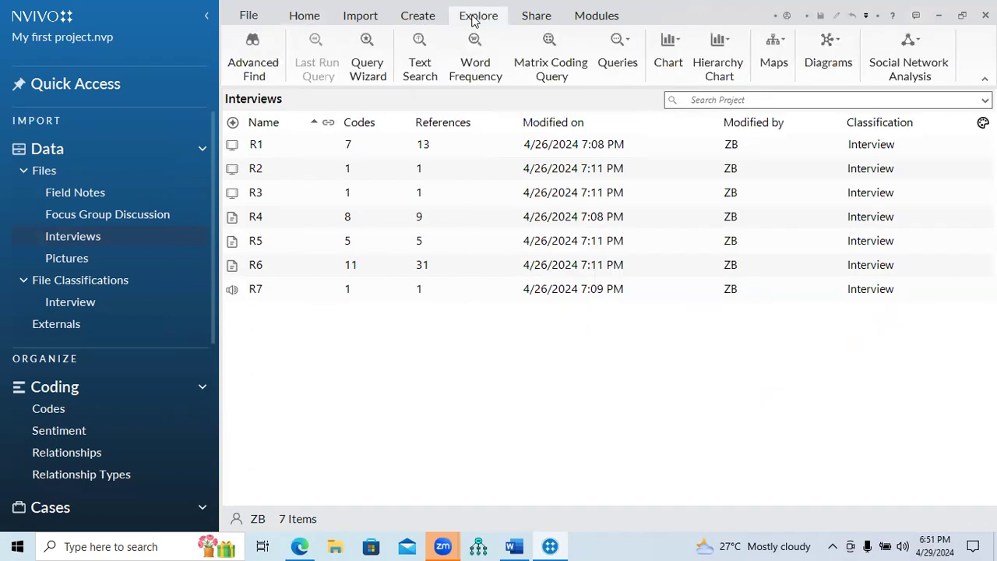
click(668, 63)
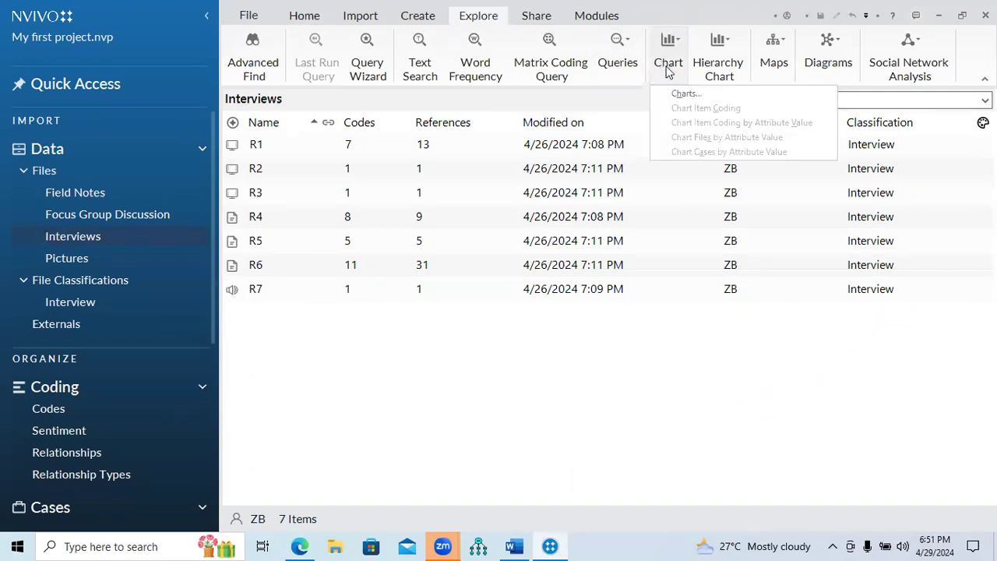
click(685, 94)
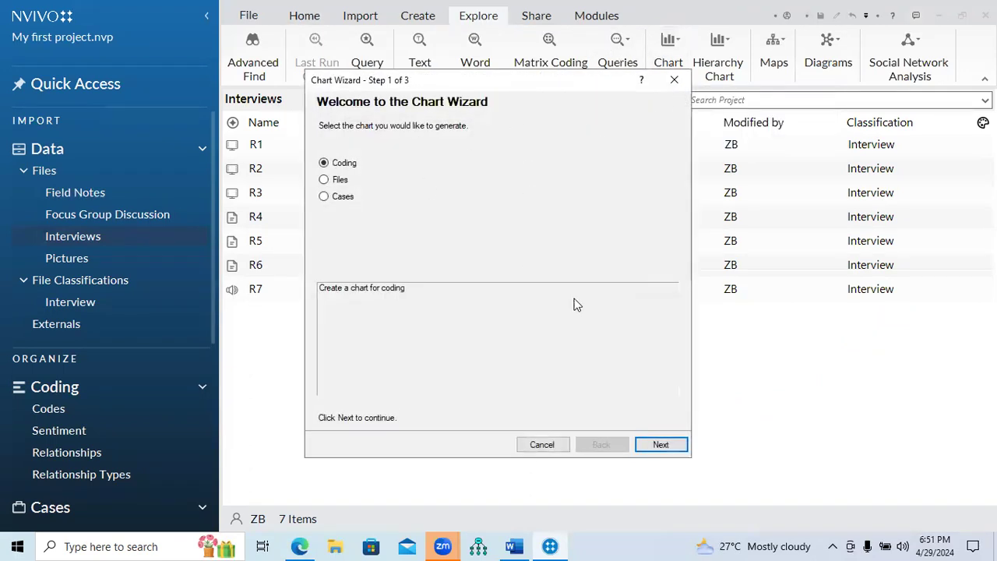
click(660, 443)
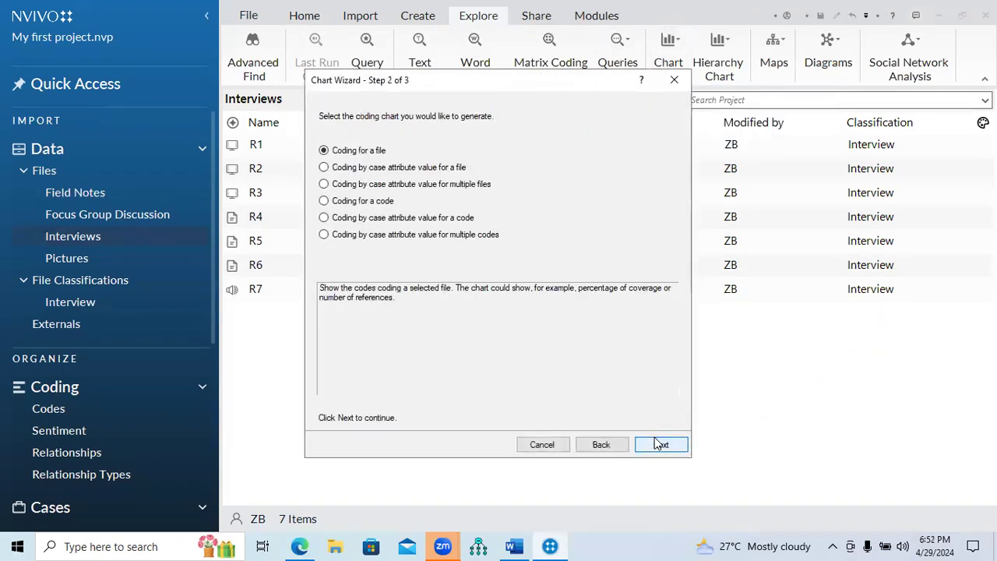
click(324, 185)
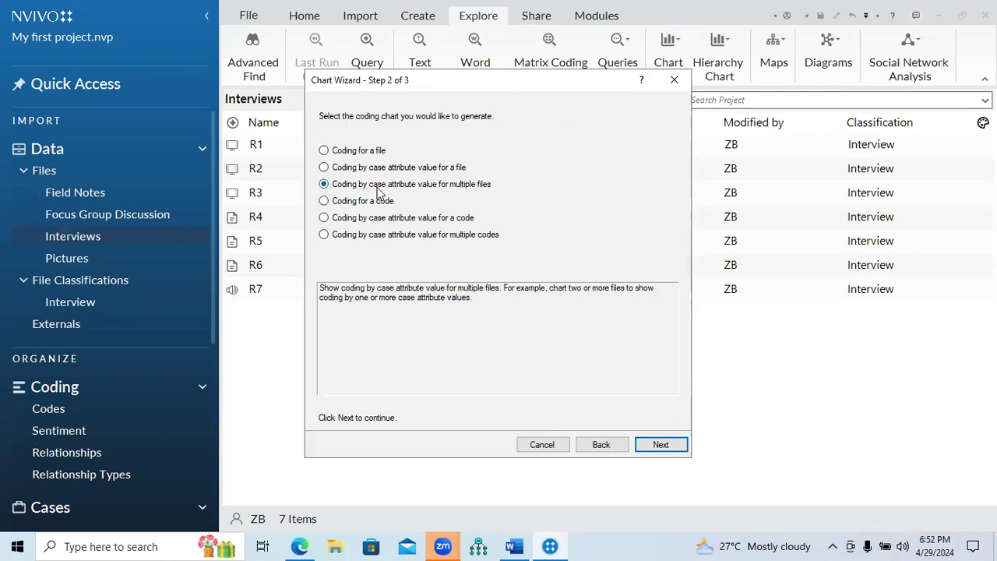
click(660, 446)
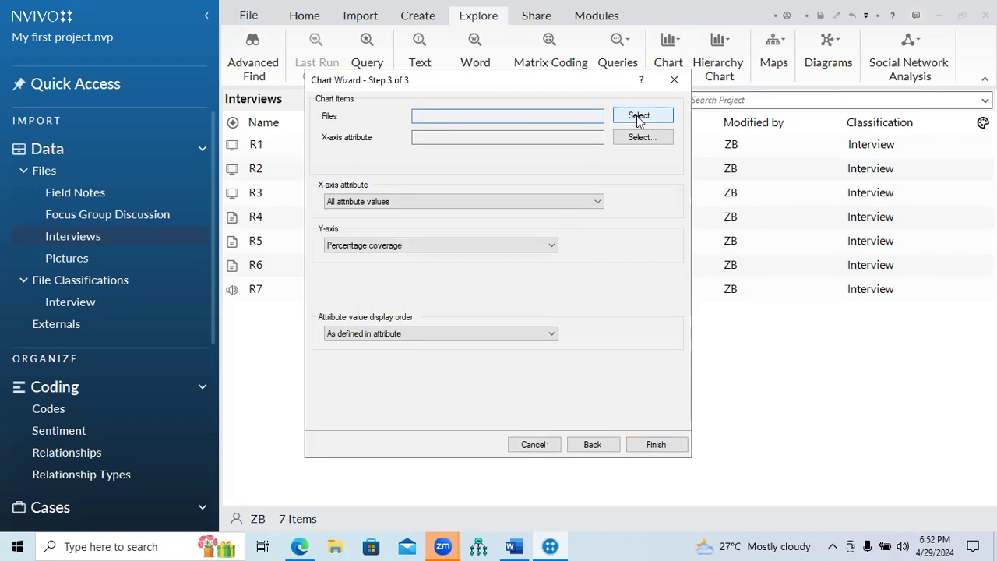
- Choose all files in the Interviews folder, R1 to R7, as the chart's files
click(640, 116)
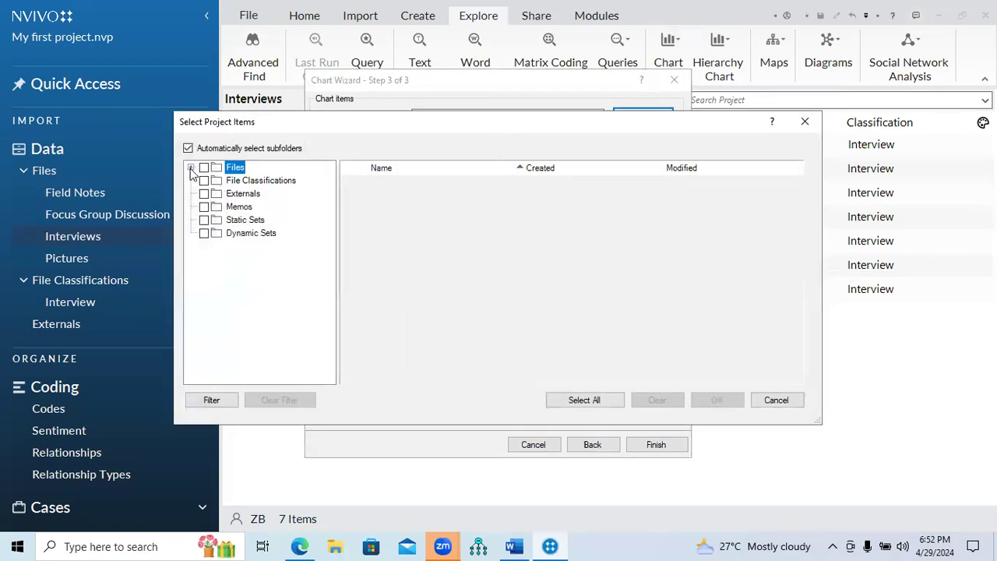
click(191, 167)
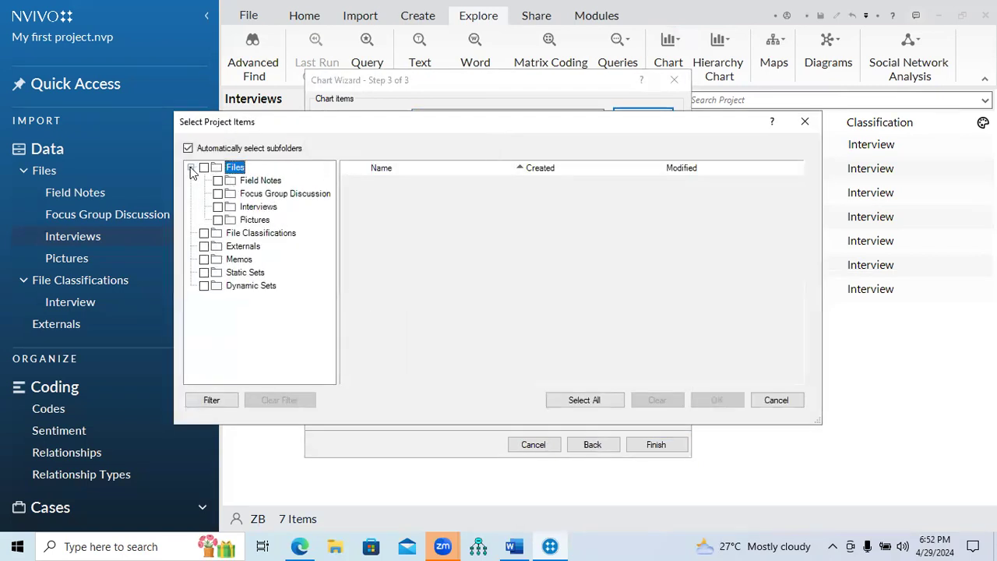
click(219, 207)
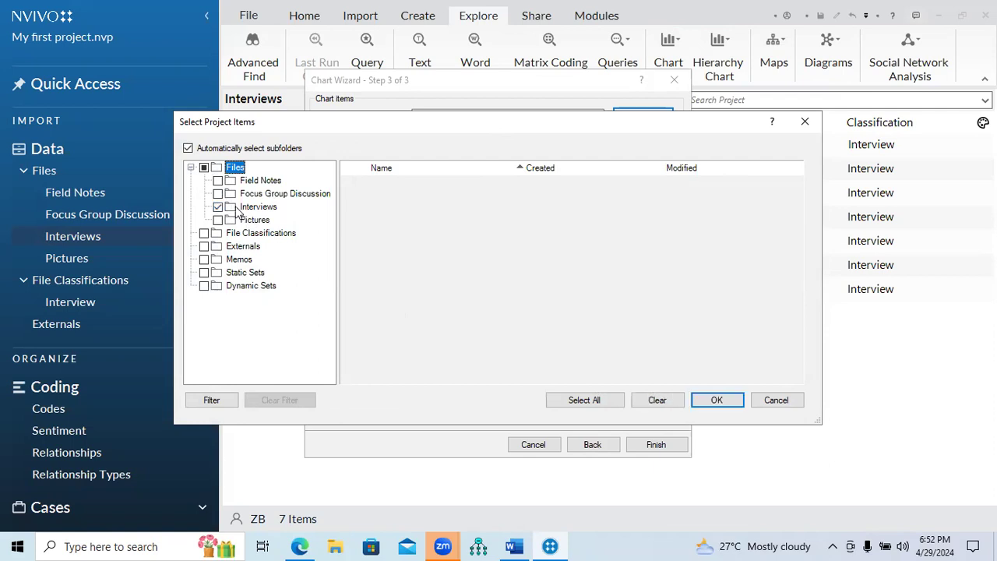
click(238, 210)
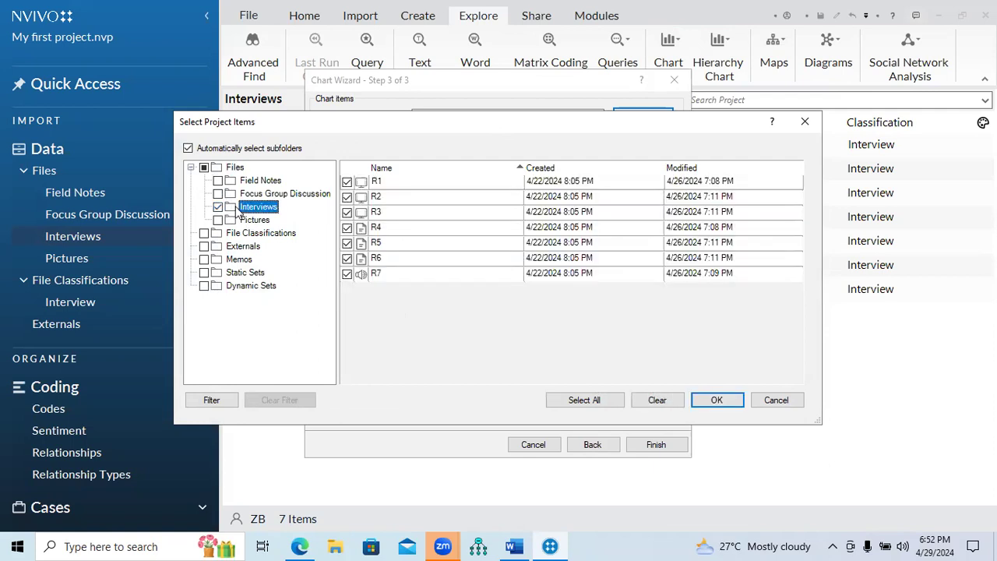
click(715, 399)
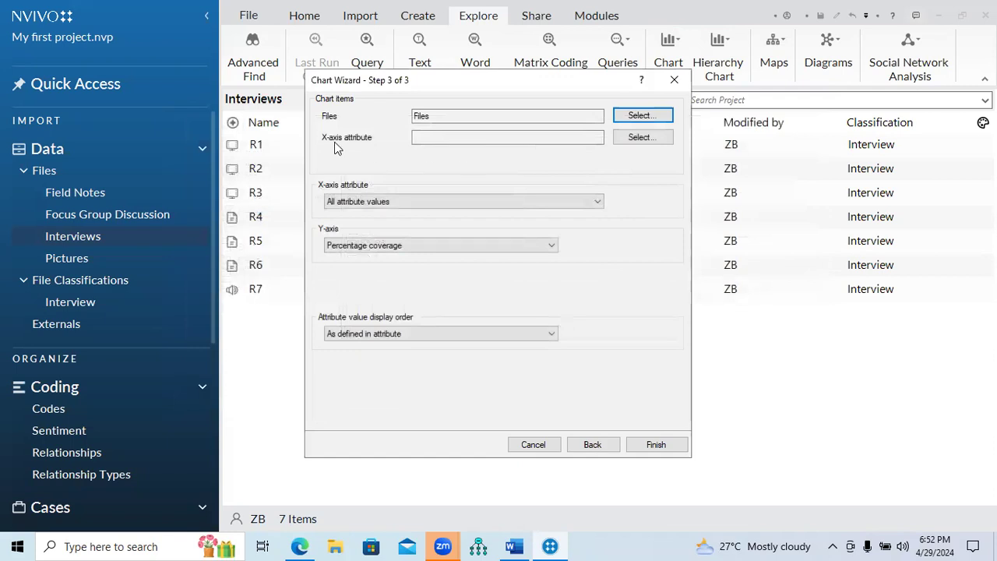
- Set the X-axis attribute to Gender from Demographics, using all values except 'Unassigned' and 'Not Applicable', and generate the chart
click(642, 137)
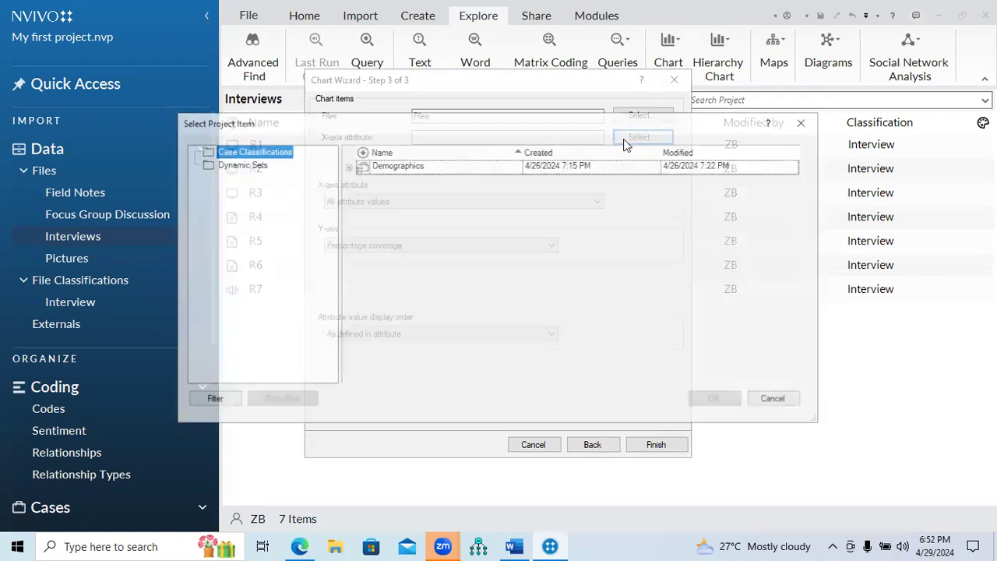
click(349, 166)
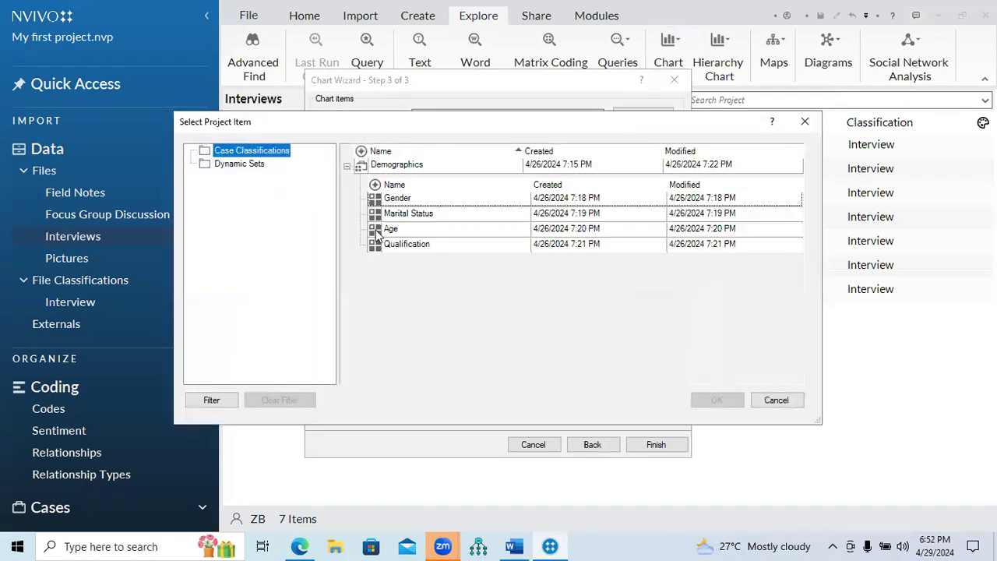
click(395, 201)
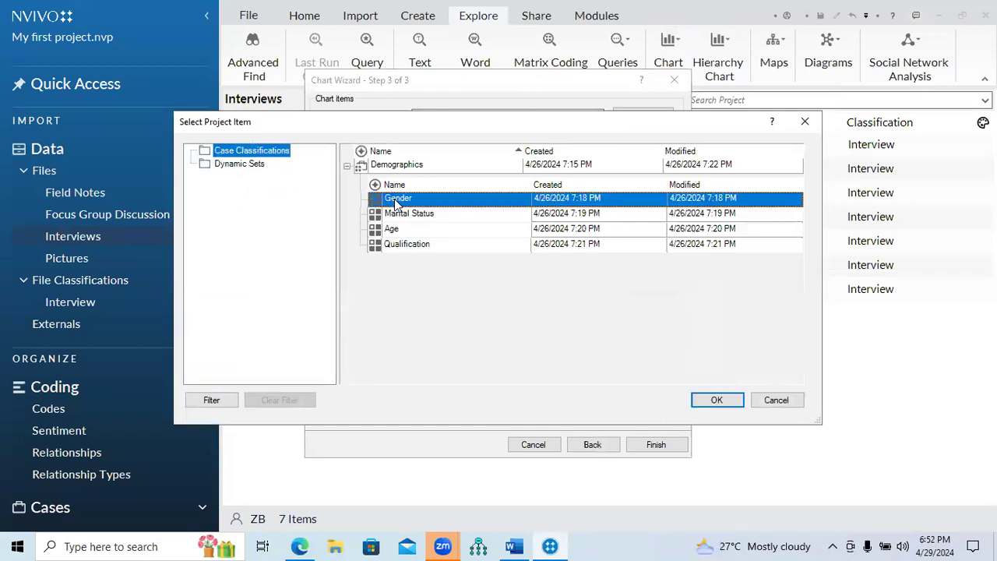
click(714, 400)
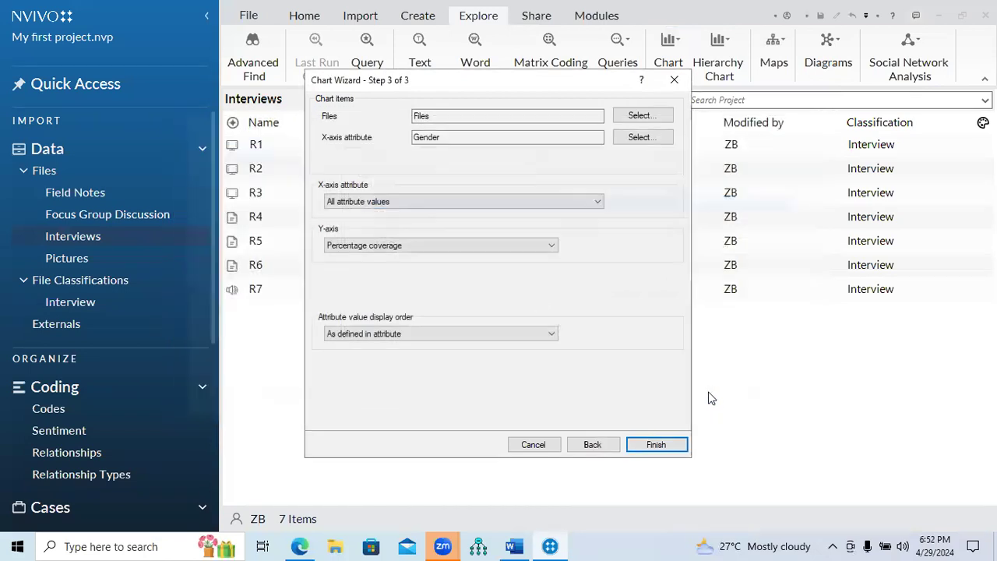
click(480, 202)
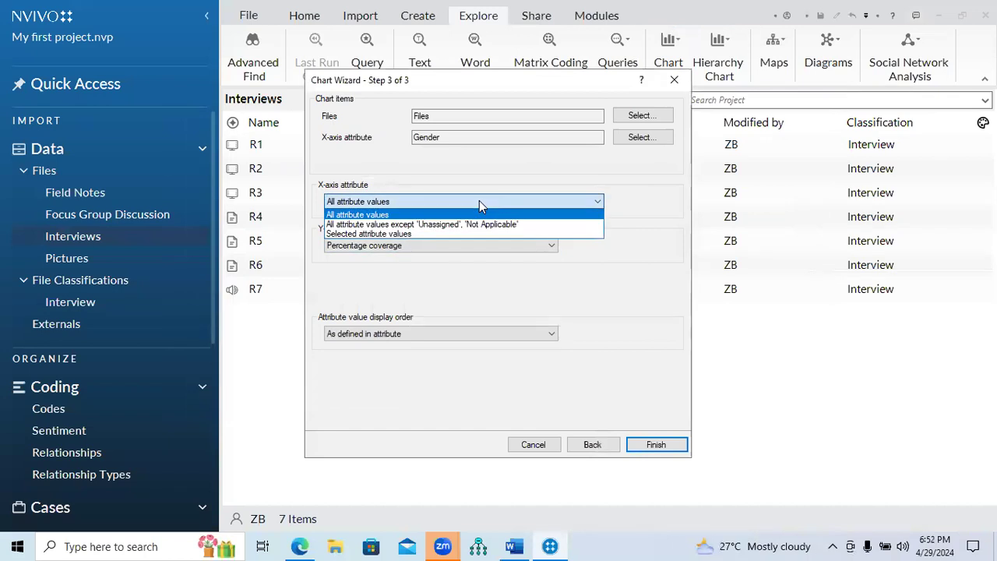
click(481, 224)
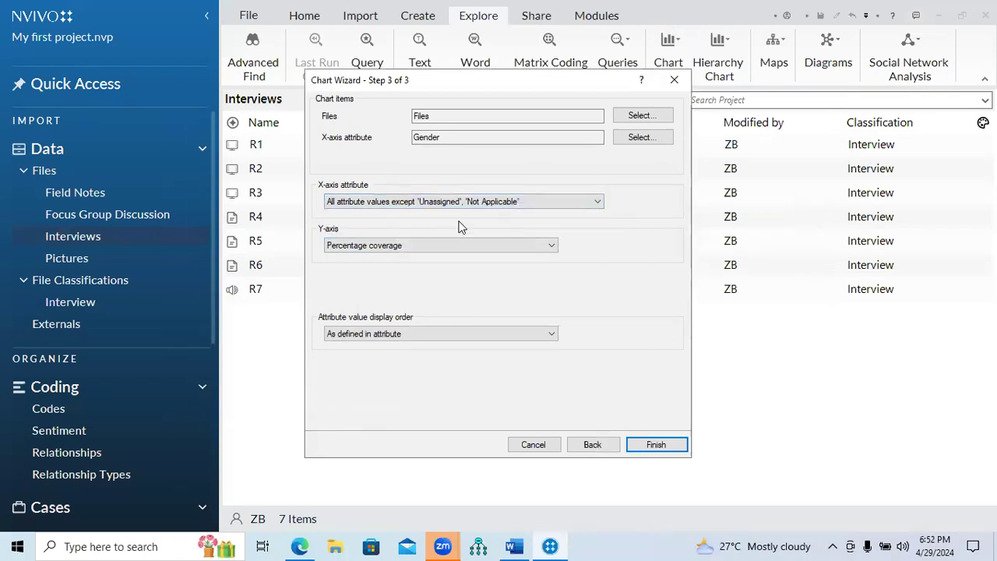
click(649, 445)
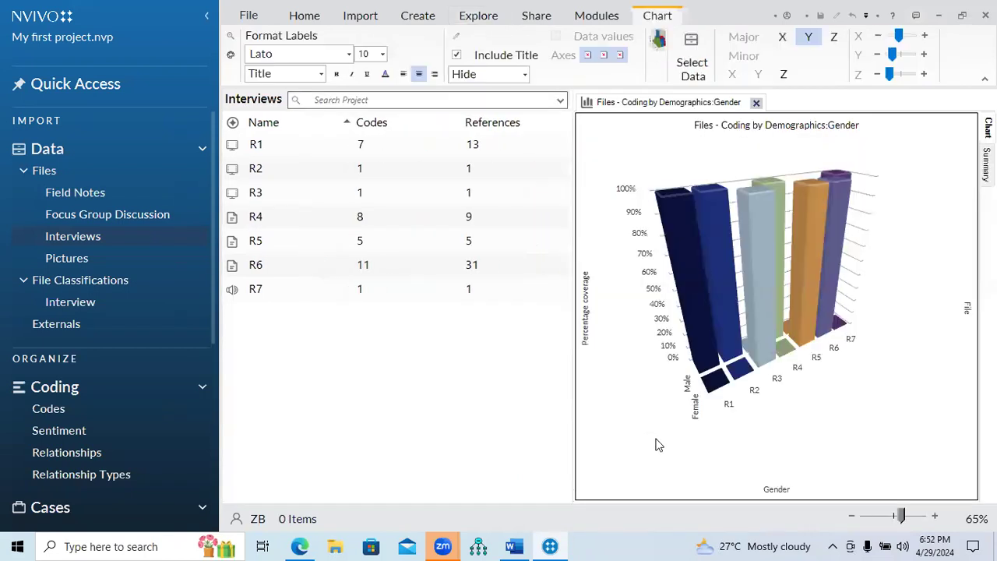
- Rotate the Gender chart slightly about its X axis, inspect the files' male and female columns, and close the chart
drag(898, 35, 900, 39)
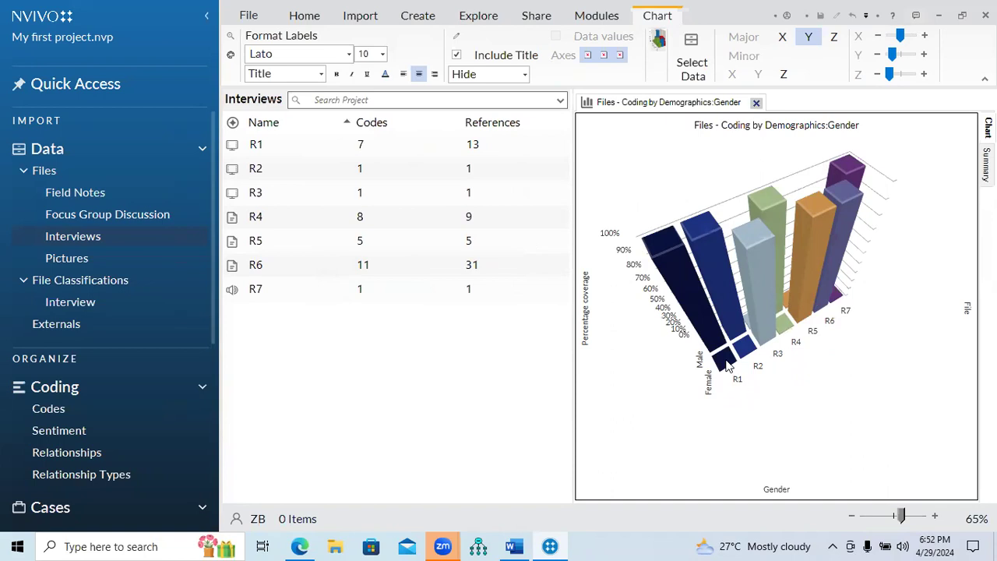
mouse_move(709, 328)
mouse_move(810, 294)
mouse_move(846, 173)
click(756, 103)
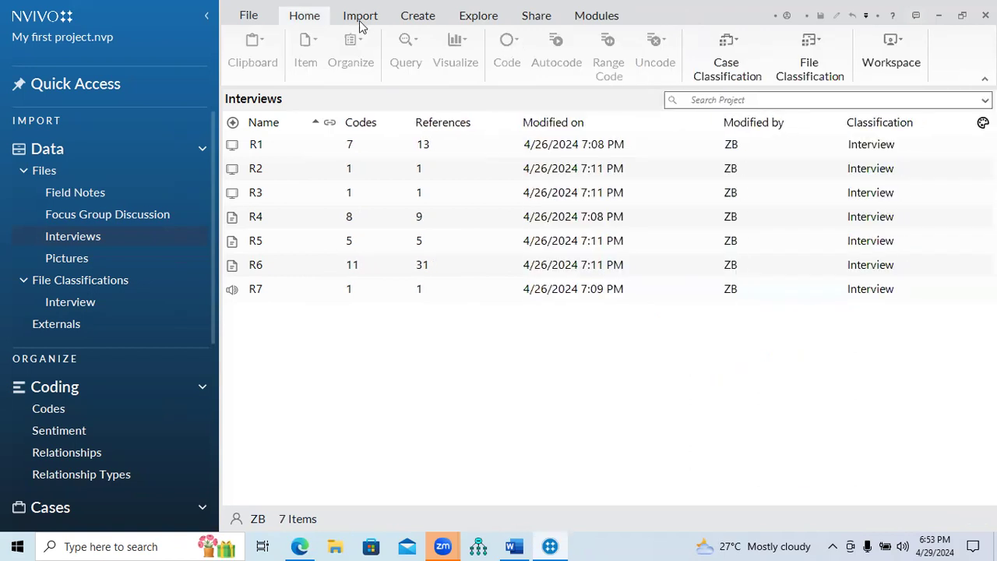
- Start another coding chart by case attribute value for multiple files
click(419, 19)
click(468, 18)
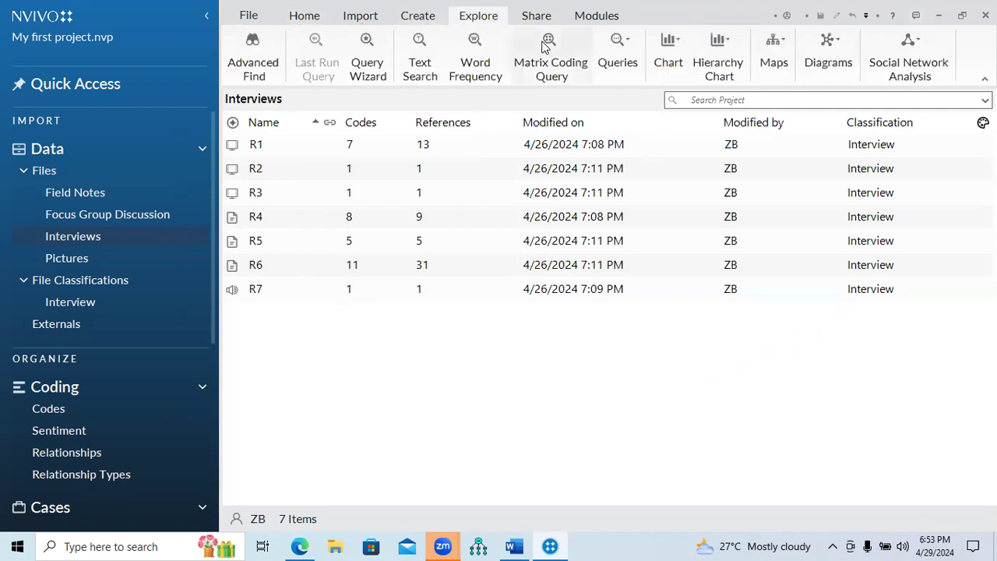
click(664, 70)
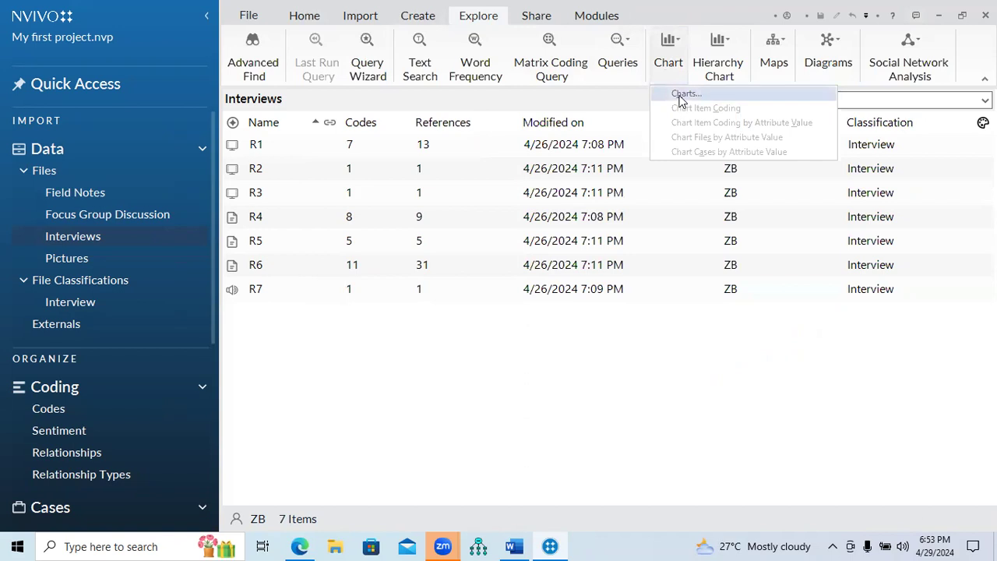
click(684, 95)
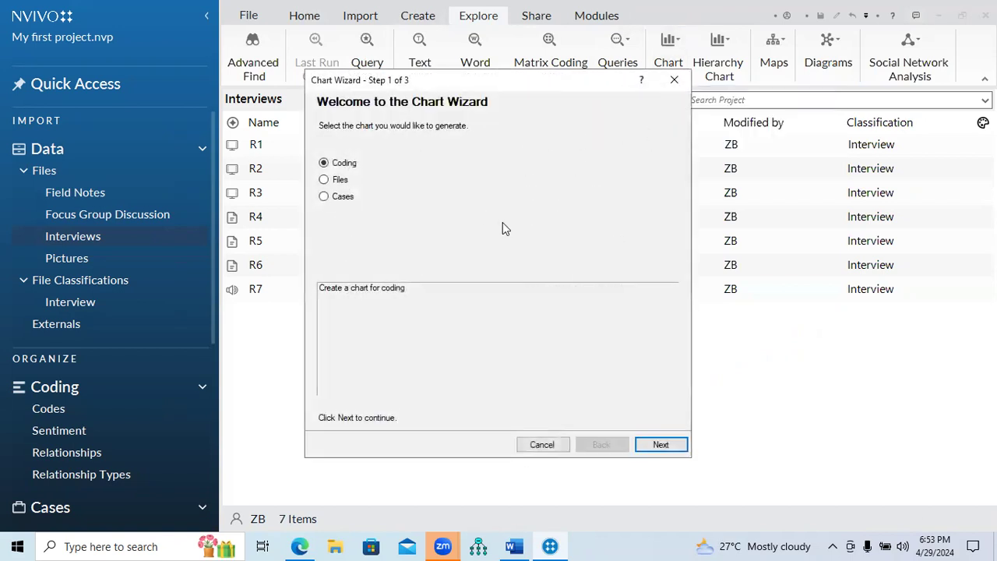
click(659, 444)
click(333, 187)
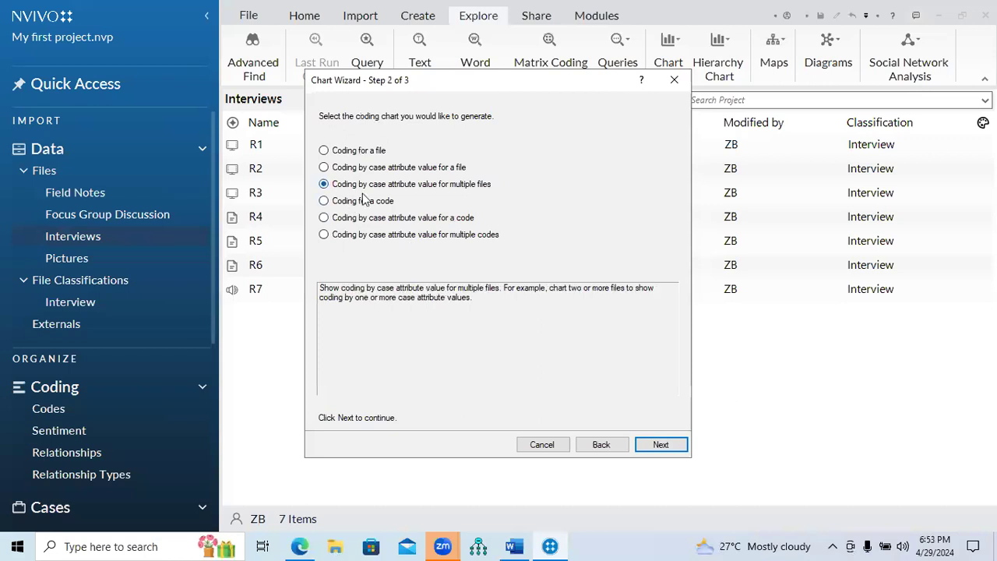
click(657, 445)
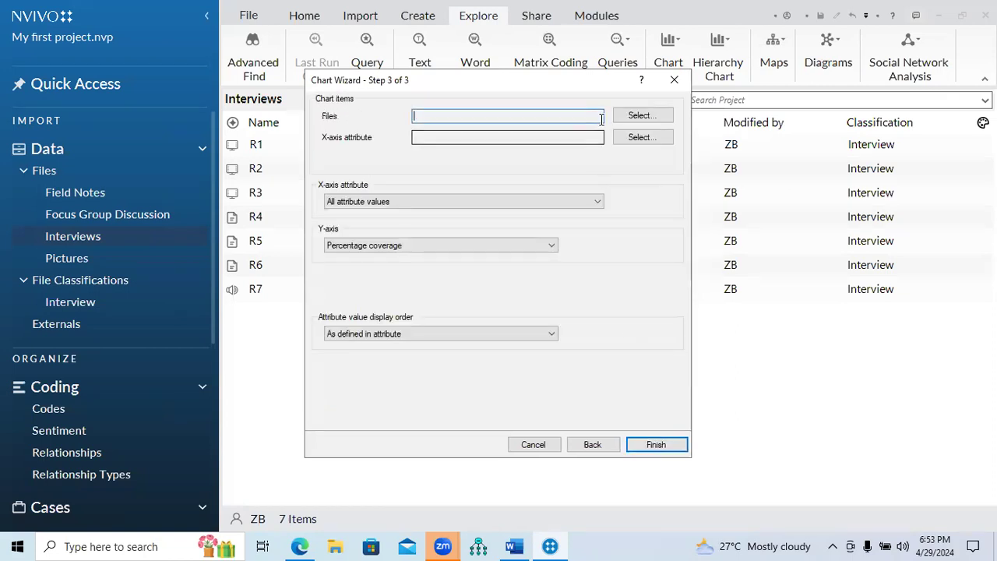
- Choose the Field Notes, Focus Group Discussion, Interviews and Pictures folders as the chart's files
click(642, 117)
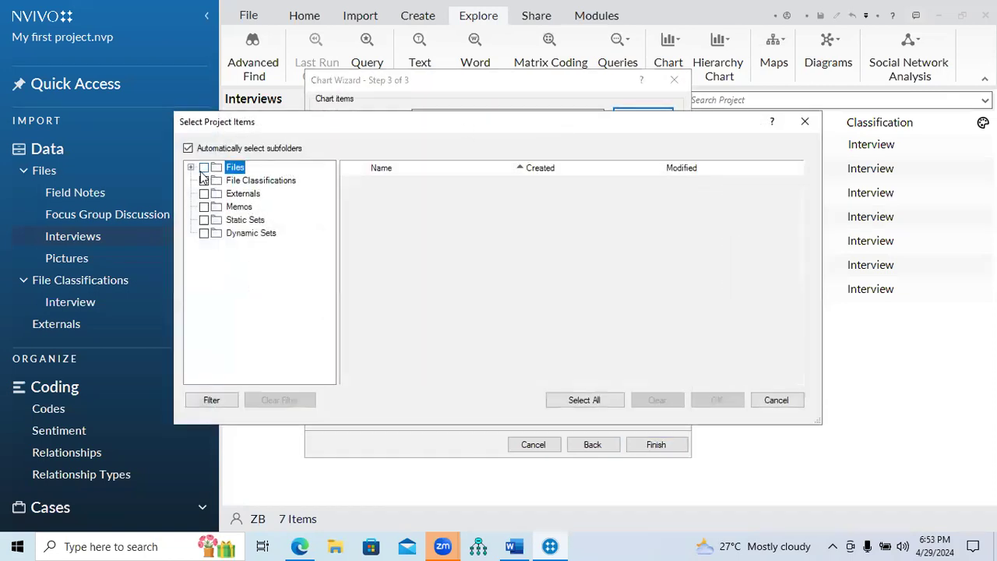
click(191, 168)
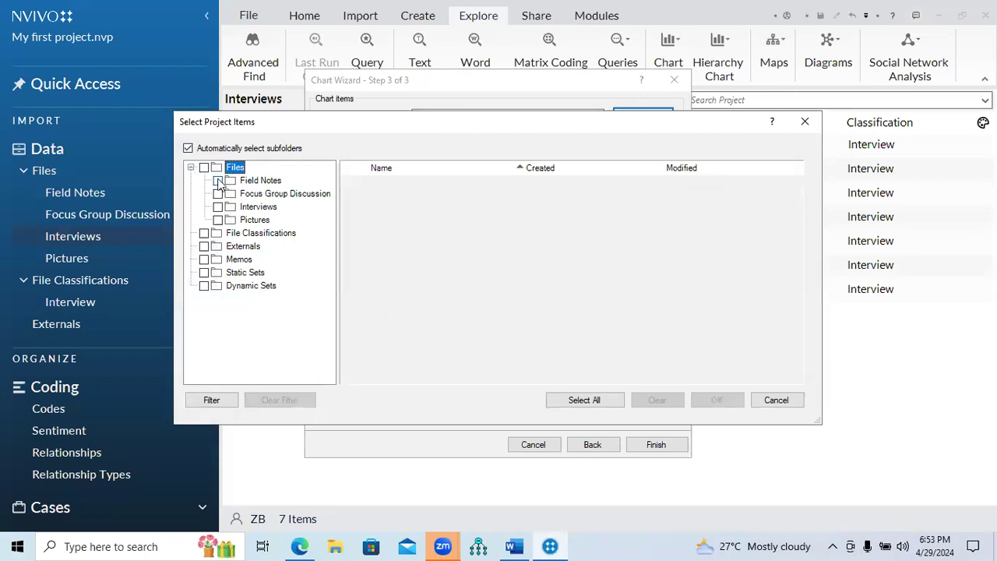
click(219, 181)
click(219, 194)
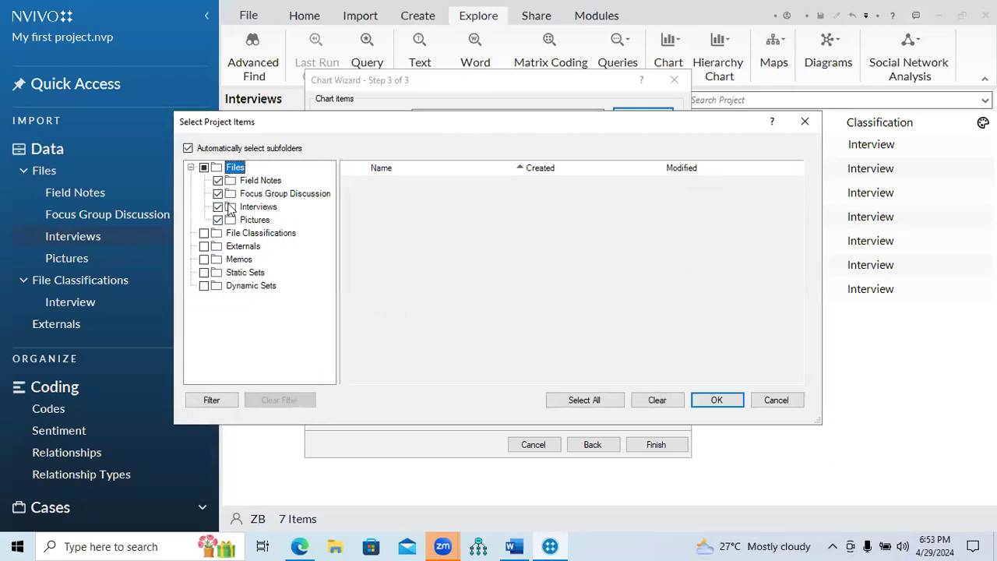
click(715, 400)
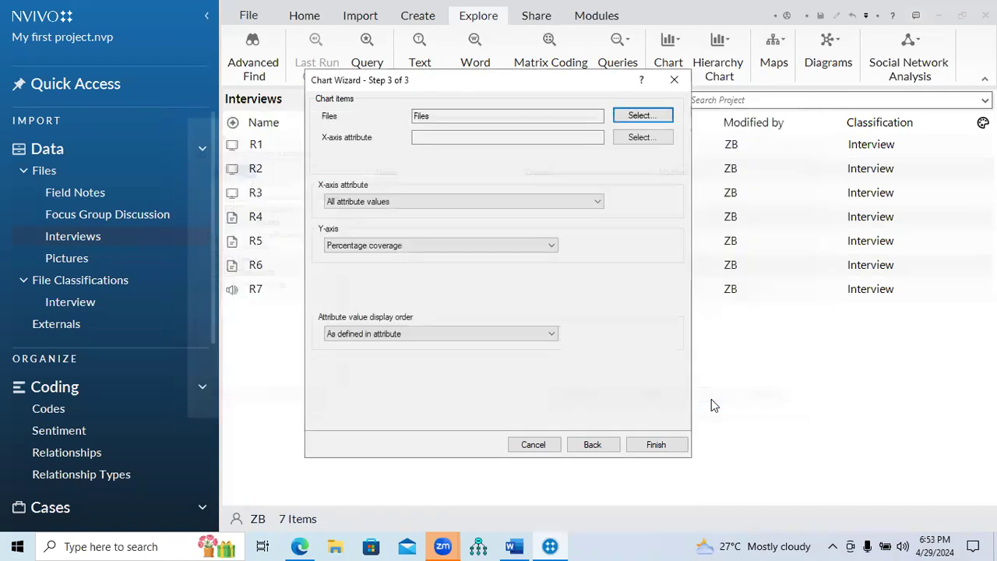
- Generate the chart for the chosen folders with Gender as the X-axis attribute, leaving out 'Unassigned' and 'Not Applicable' values, and inspect its columns
click(627, 139)
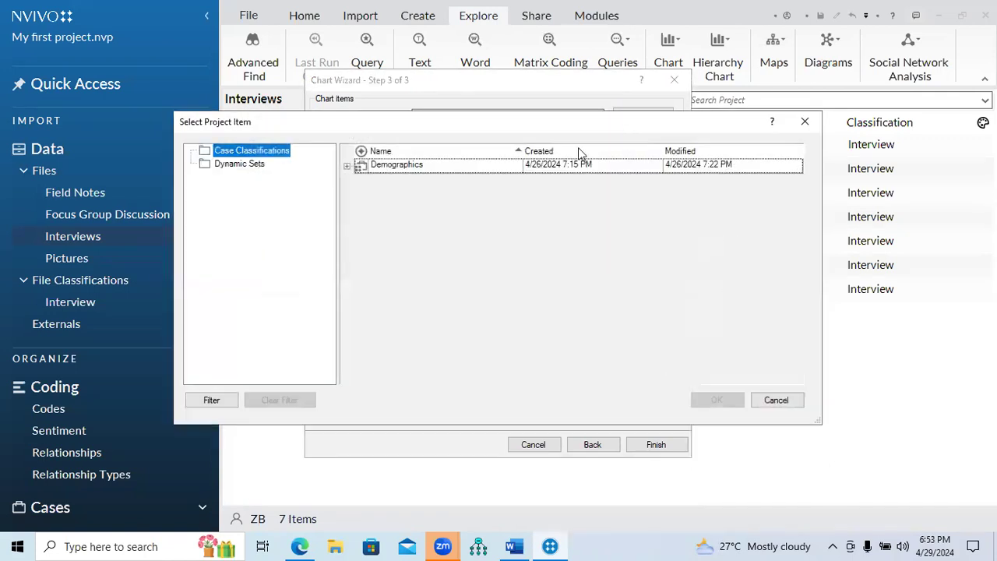
click(347, 168)
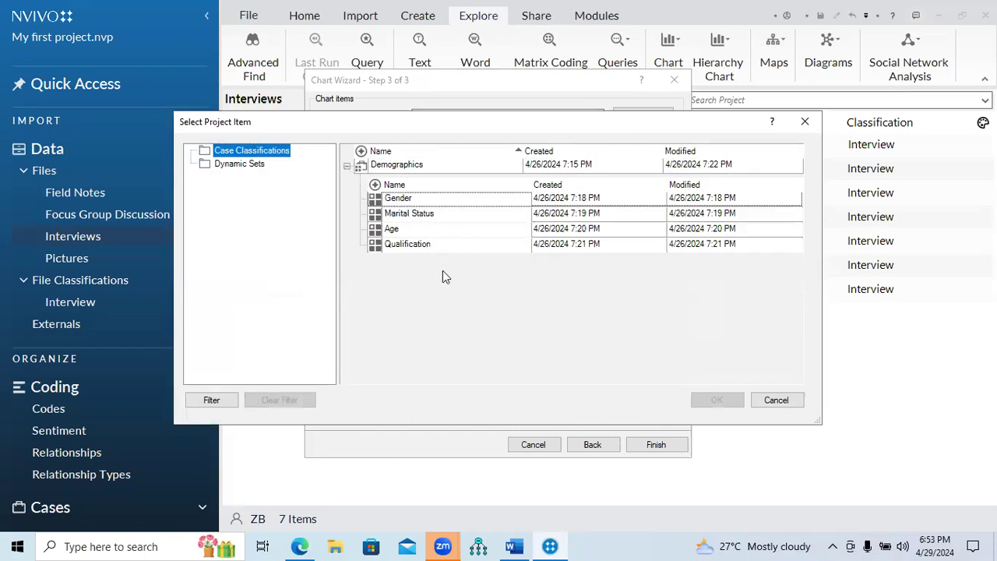
click(394, 201)
click(716, 401)
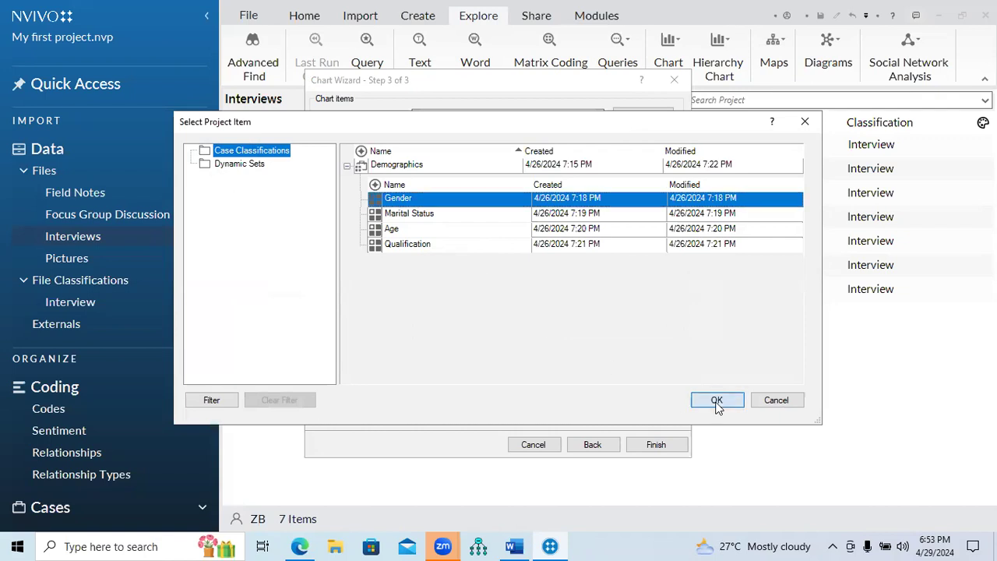
click(492, 202)
click(479, 223)
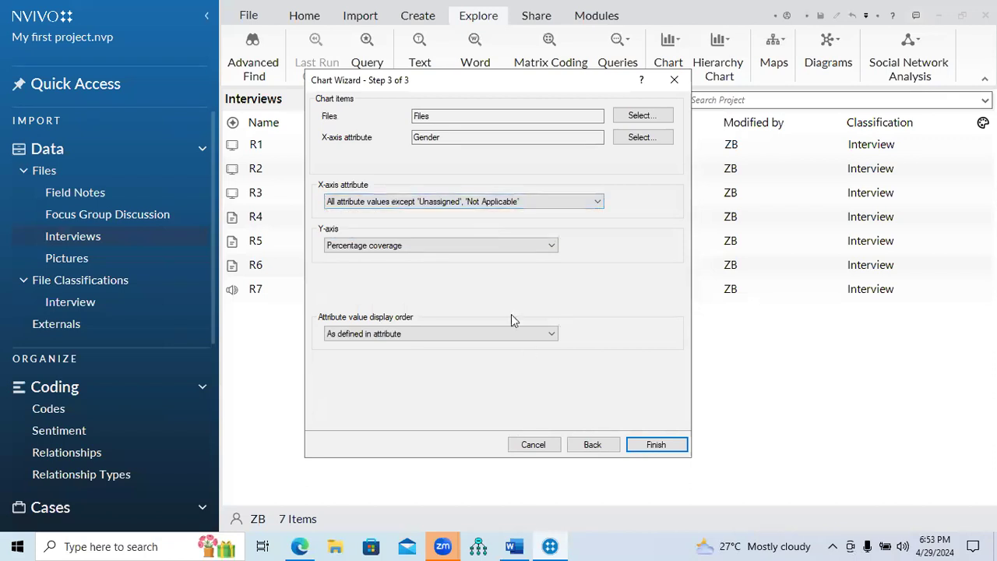
click(663, 446)
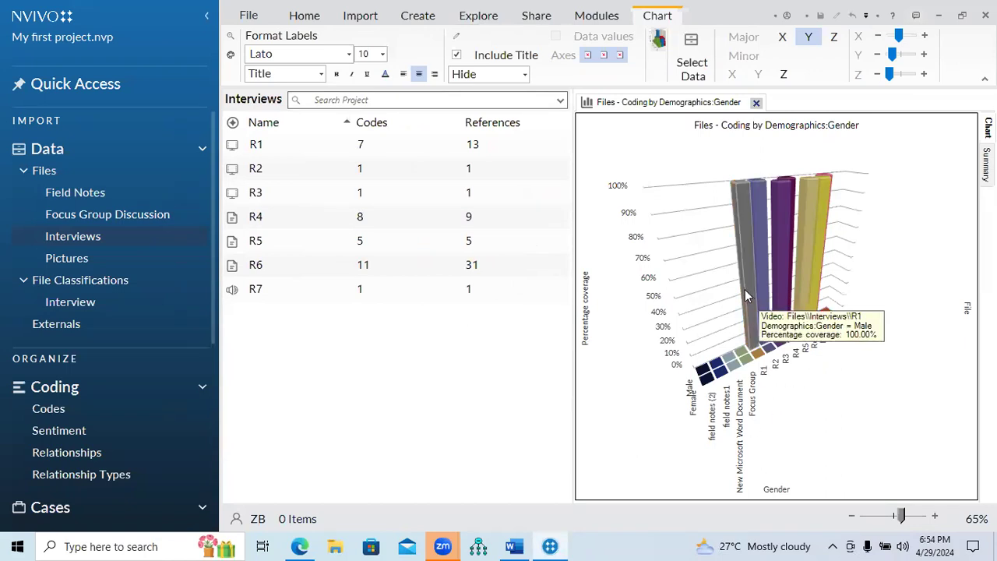
mouse_move(756, 284)
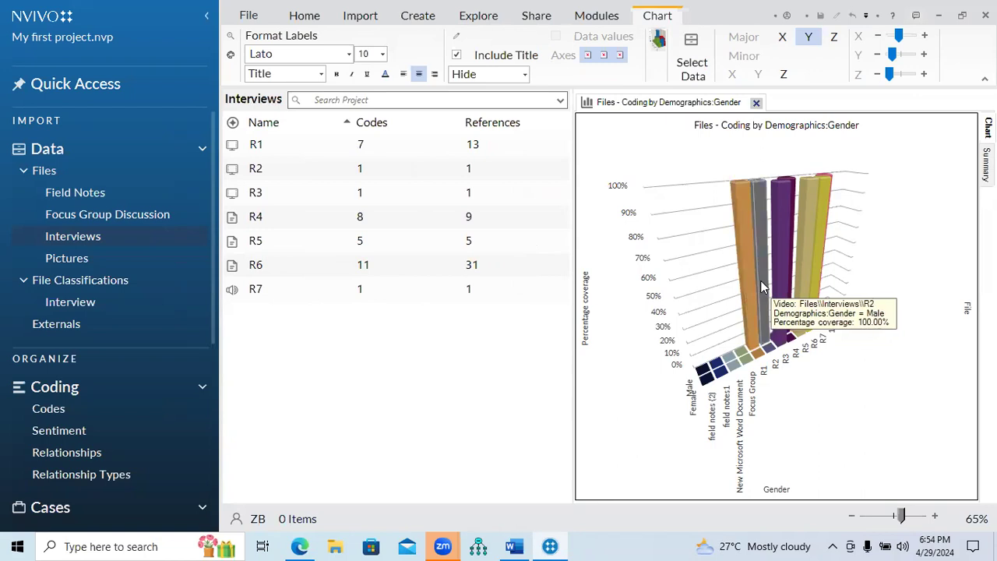
- Compare the interview files' male and female columns, tilt the Gender chart slightly further about its X axis, and close it
mouse_move(792, 196)
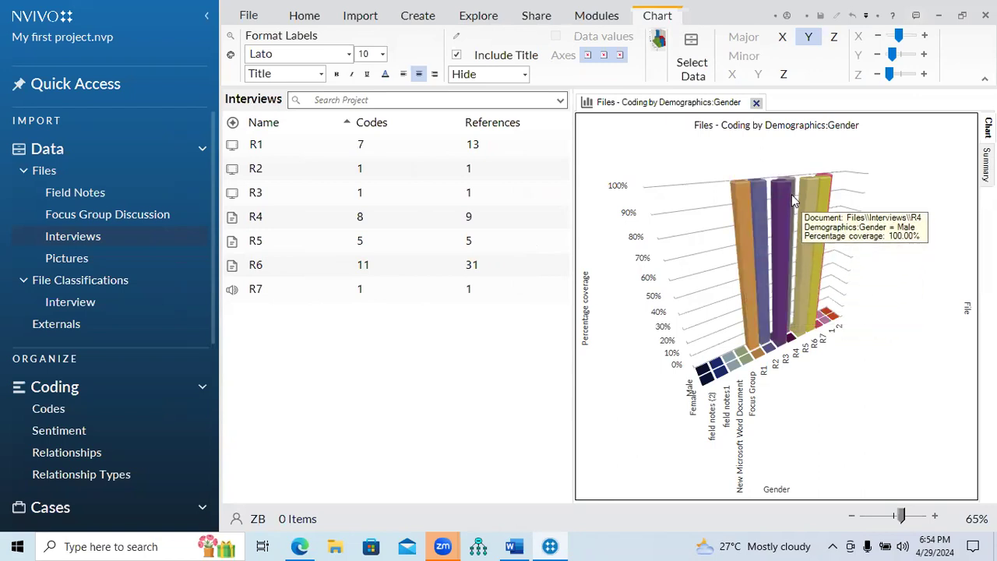
mouse_move(828, 179)
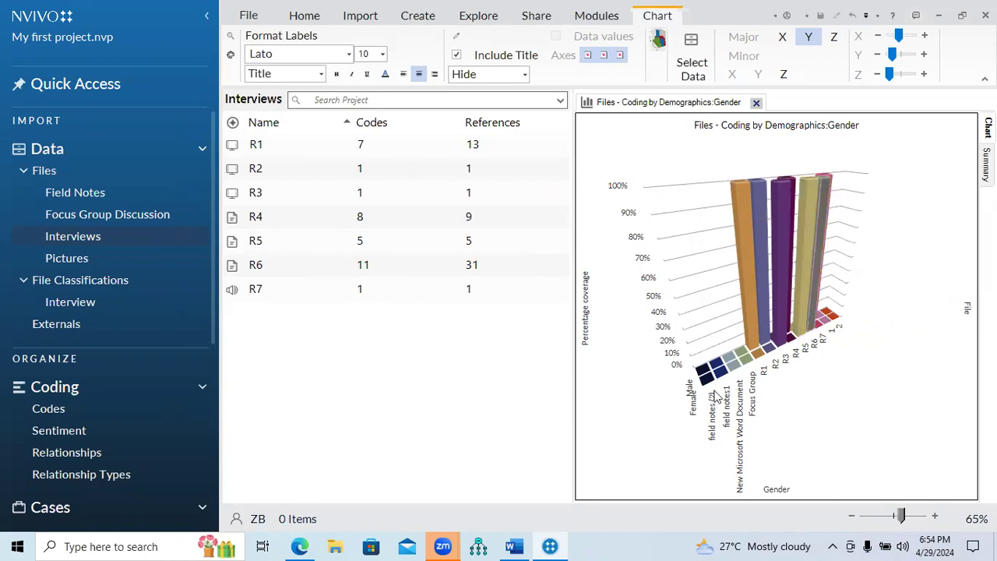
drag(898, 36, 904, 49)
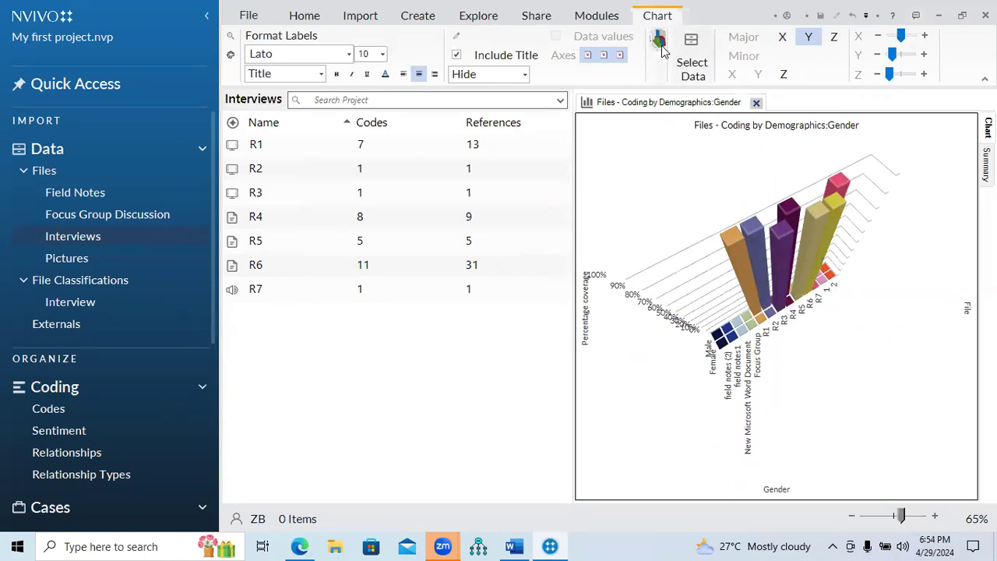
click(756, 102)
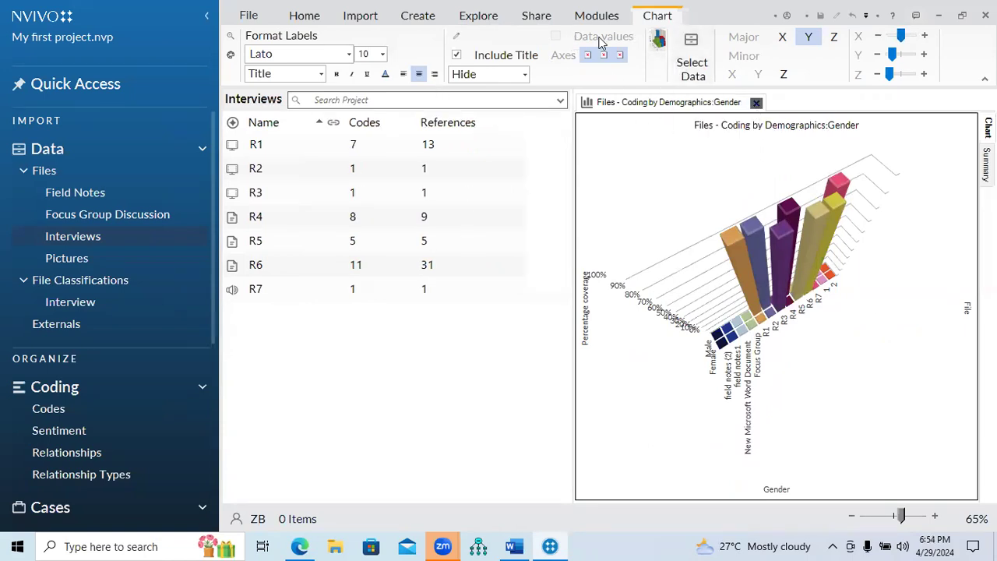
- Start a new coding chart of the type 'Coding for a code'
click(468, 17)
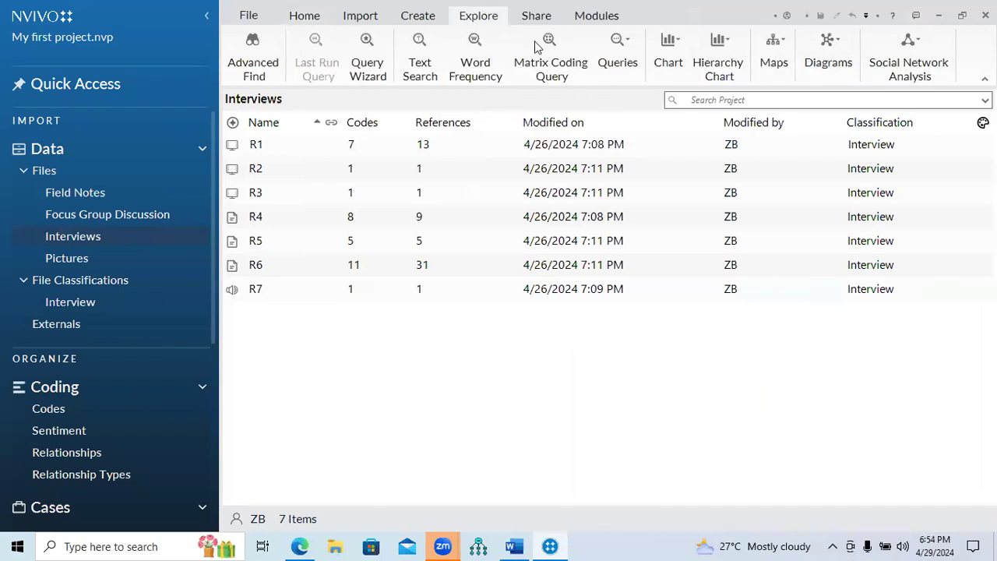
click(679, 73)
click(684, 94)
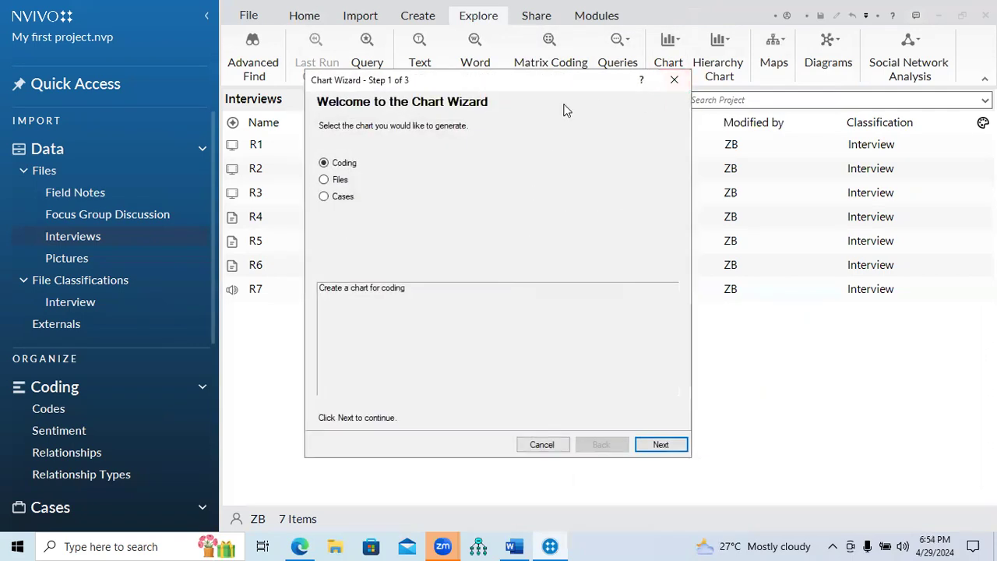
click(659, 444)
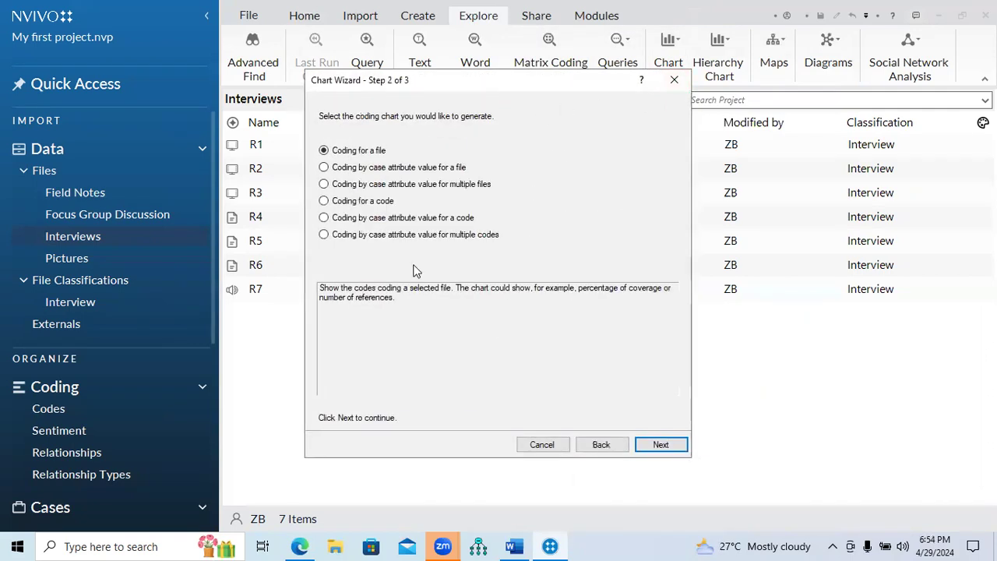
click(324, 202)
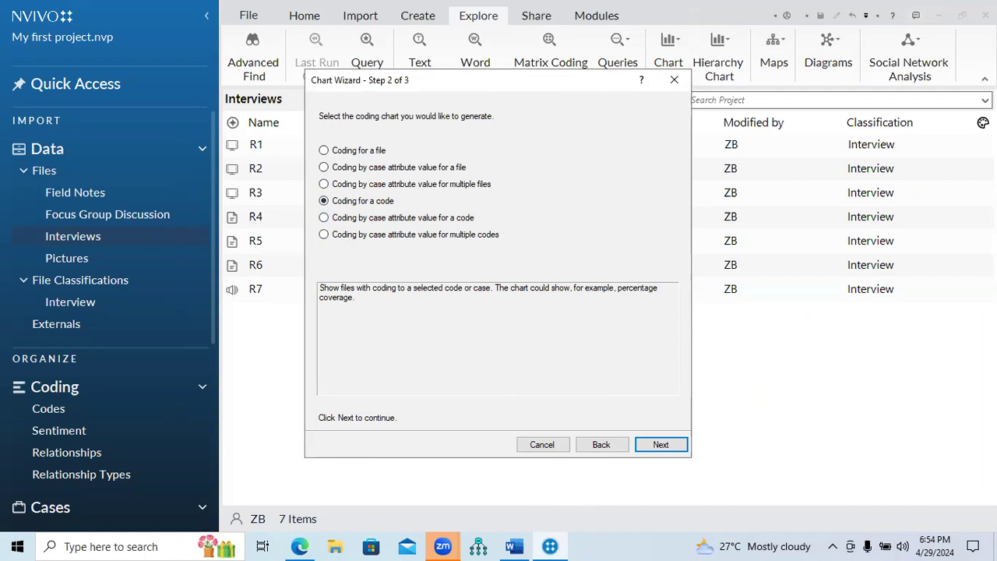
- Switch to the NVIVO Process document in Word, read the 'Coding for a code' description, and return to NVivo
key(alt+Tab)
scroll(527, 328, down, 5)
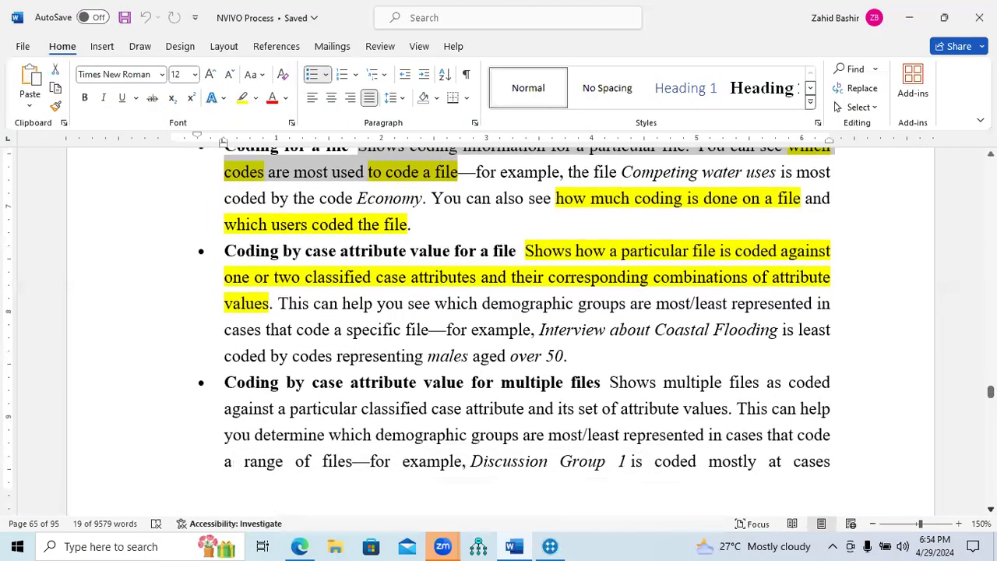
scroll(527, 327, down, 8)
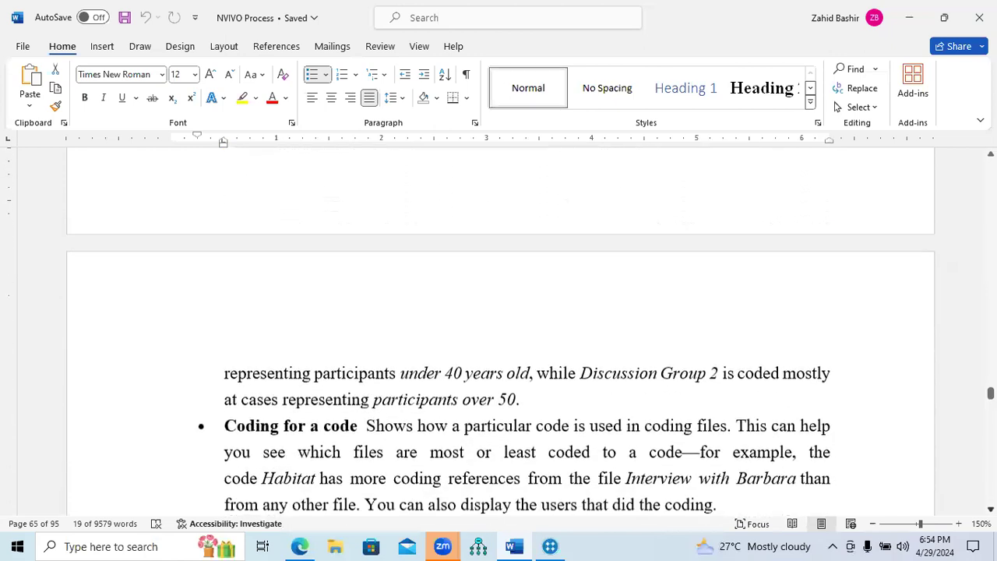
scroll(496, 330, down, 1)
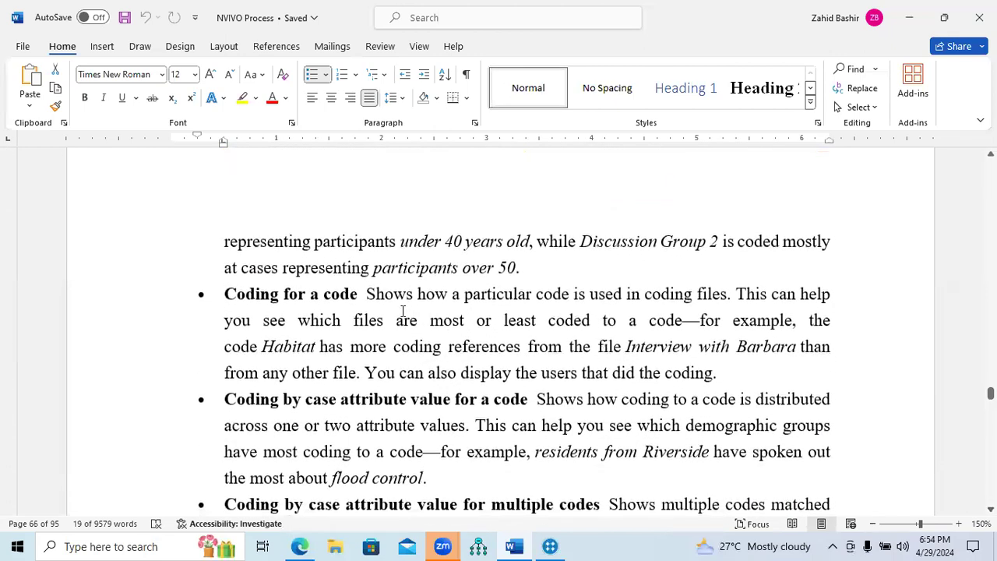
drag(369, 296, 345, 373)
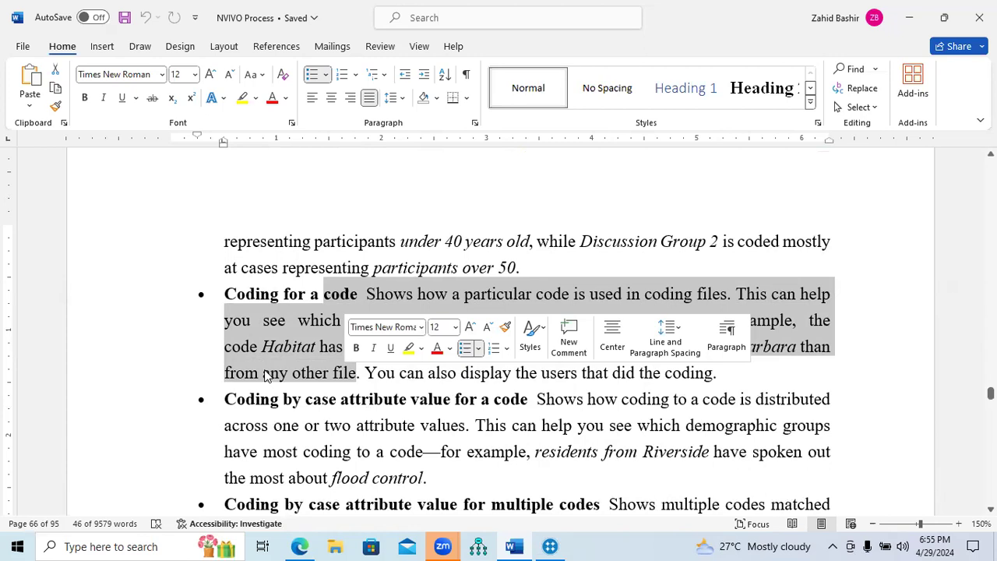
click(478, 546)
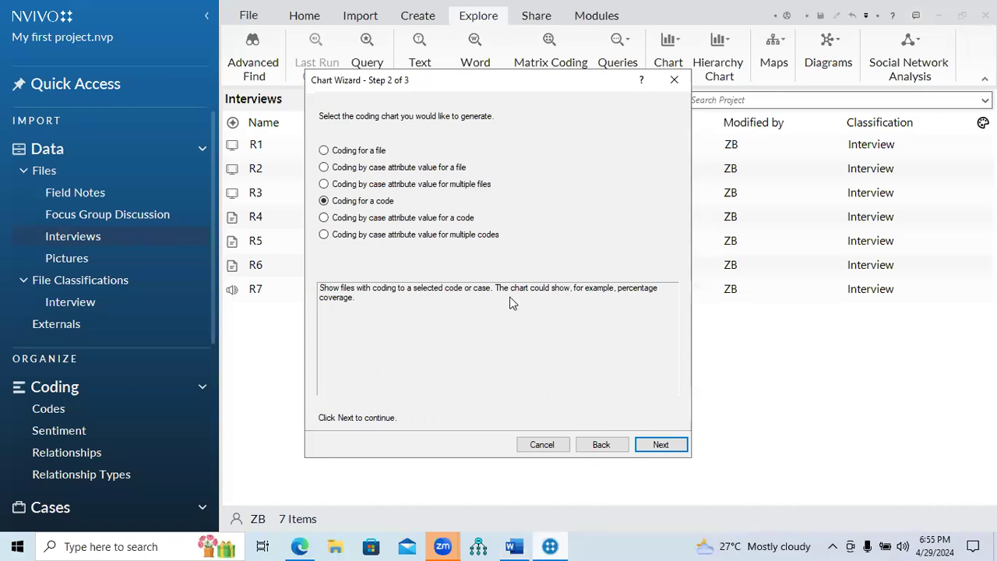
- Choose the Bilogical Factors code under Causes of Depression as the chart's code
click(646, 444)
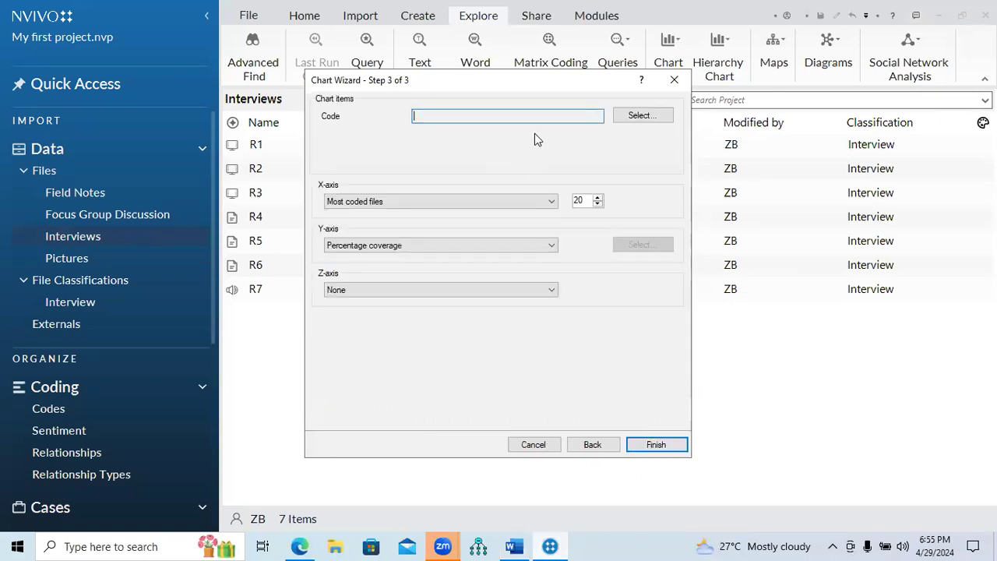
click(643, 117)
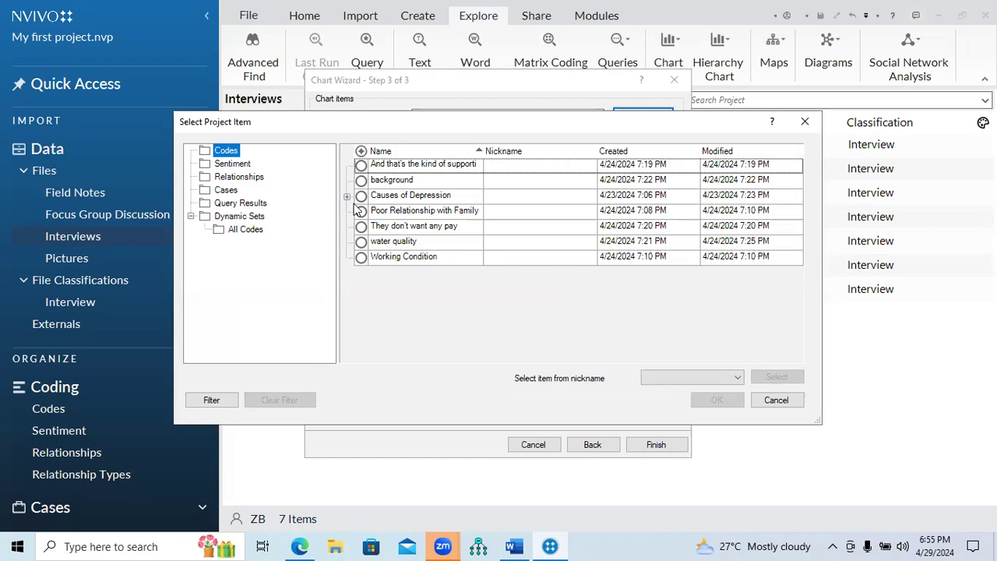
click(348, 198)
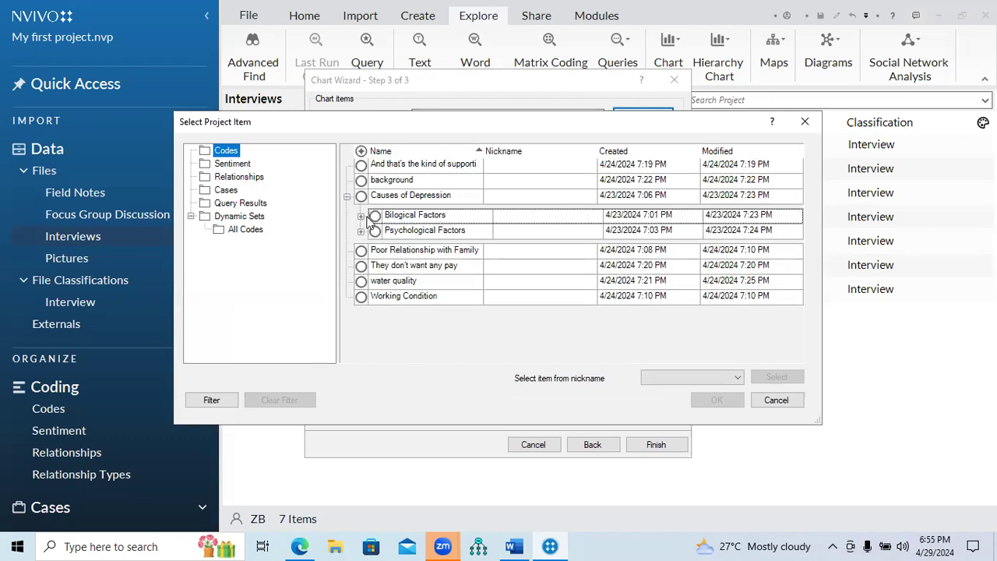
click(376, 217)
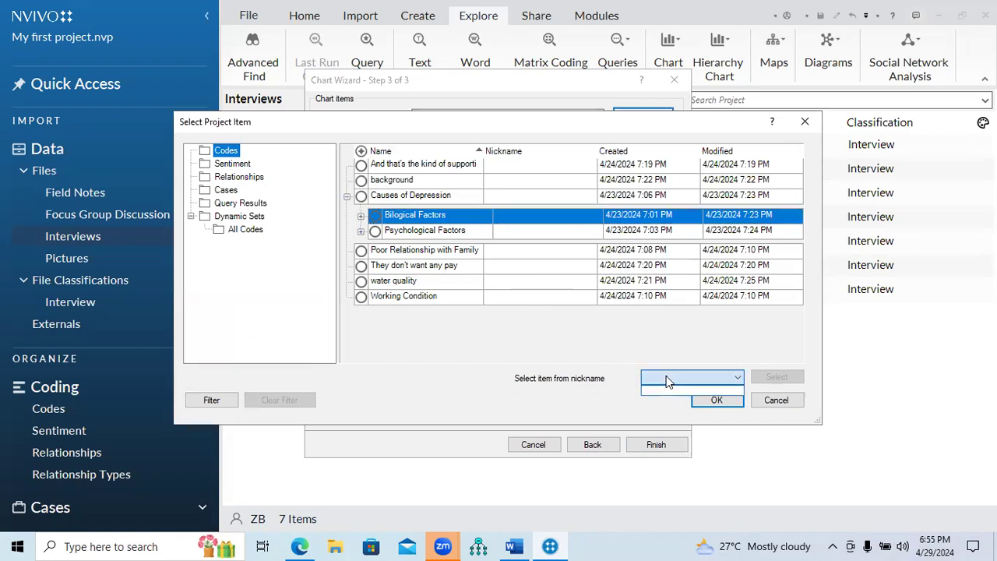
click(713, 404)
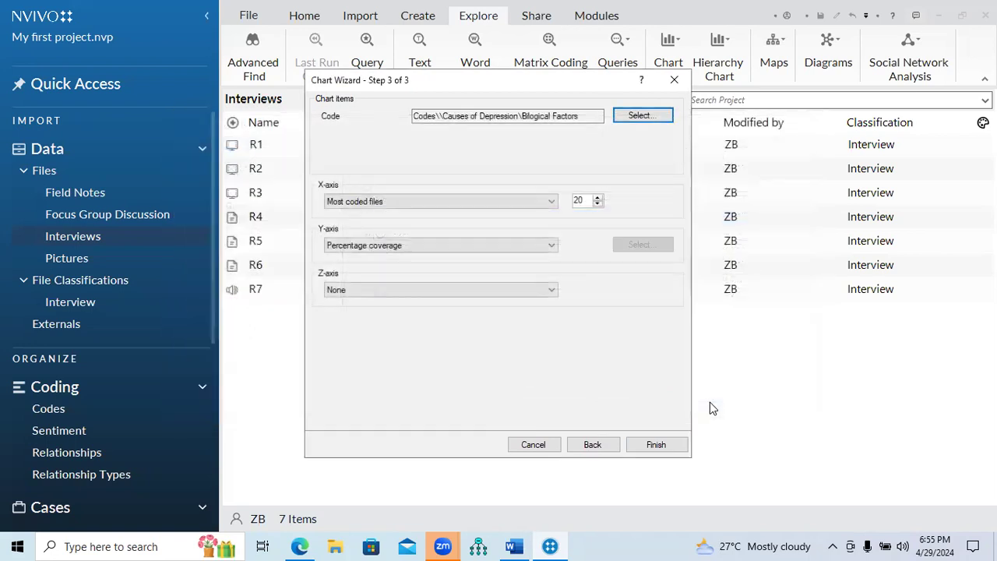
- Review the axis options and generate the chart with the 20 most coded files, percentage coverage and no Z-axis
click(418, 202)
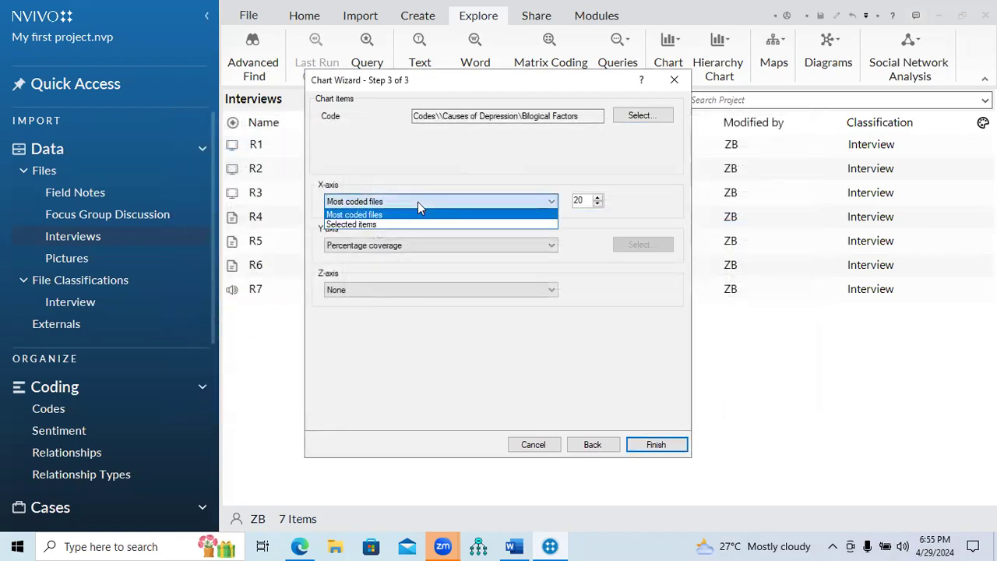
click(418, 202)
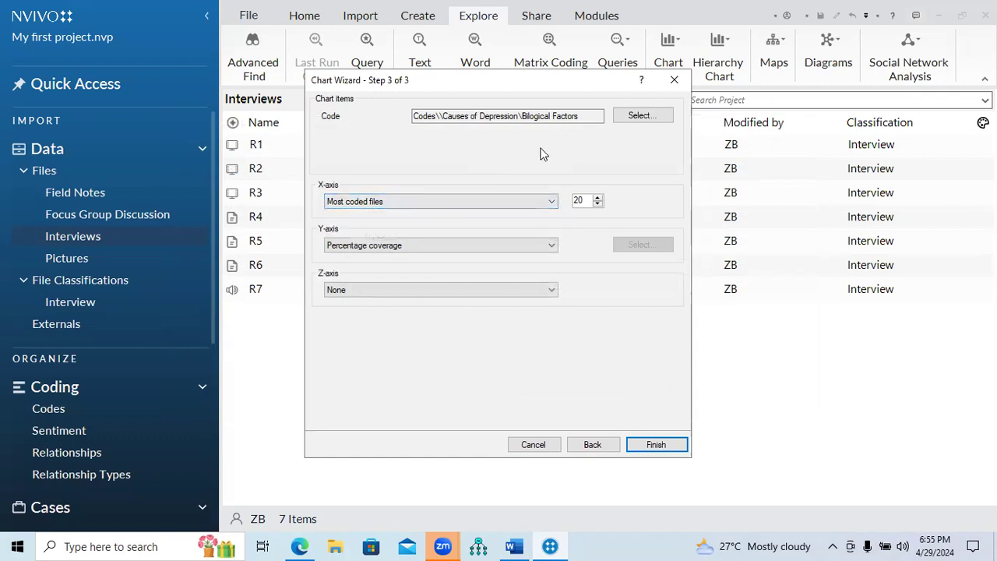
click(490, 245)
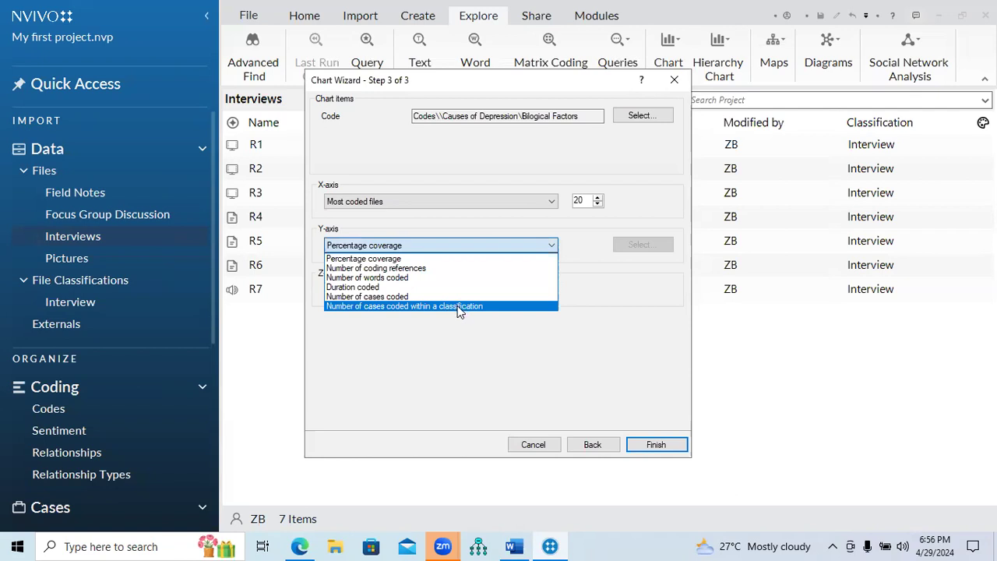
click(429, 245)
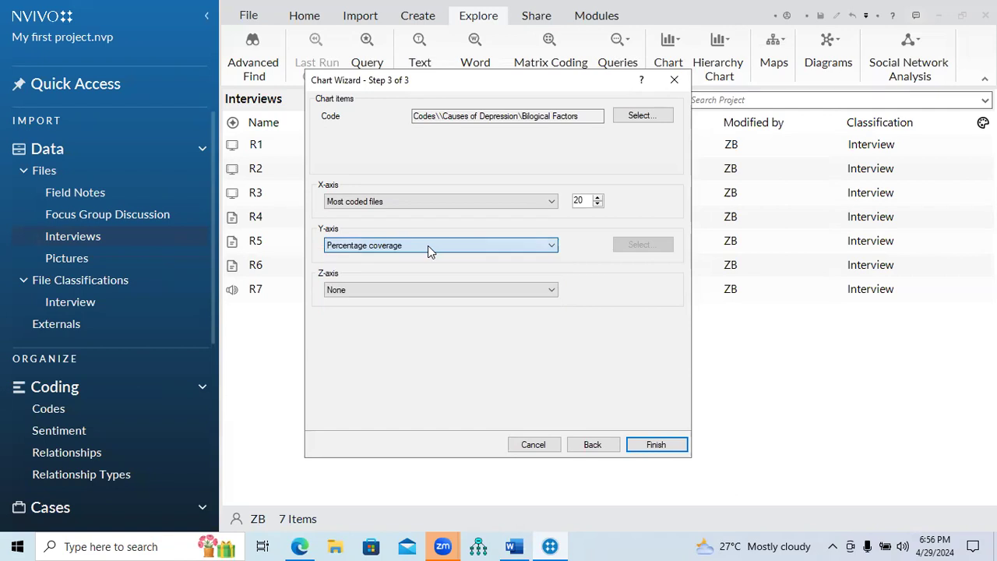
click(438, 292)
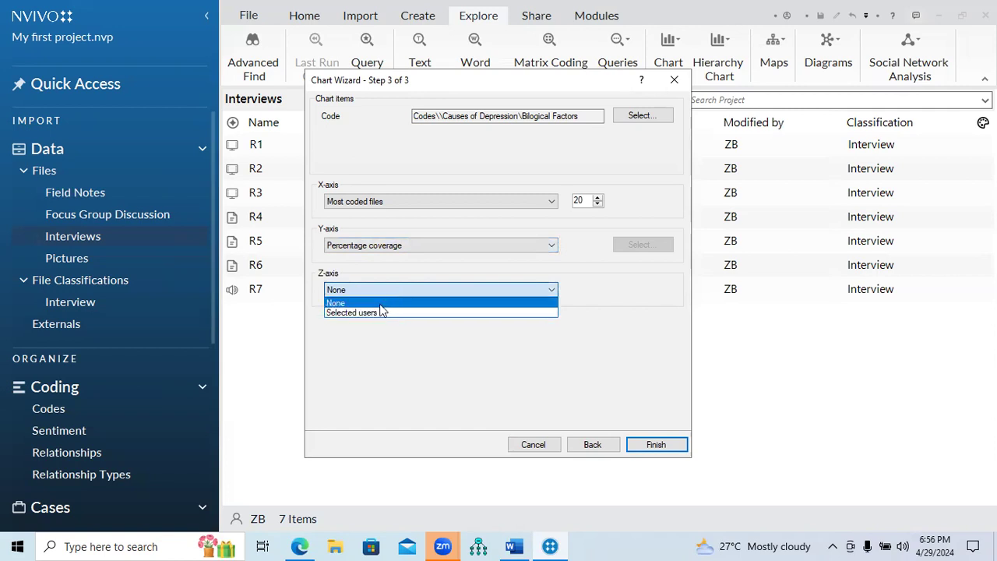
click(384, 273)
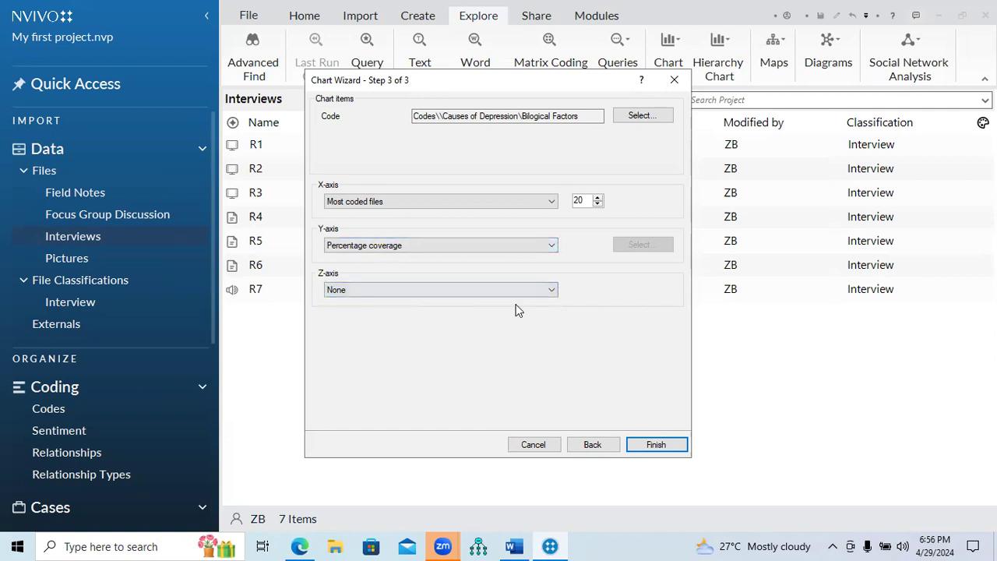
click(656, 445)
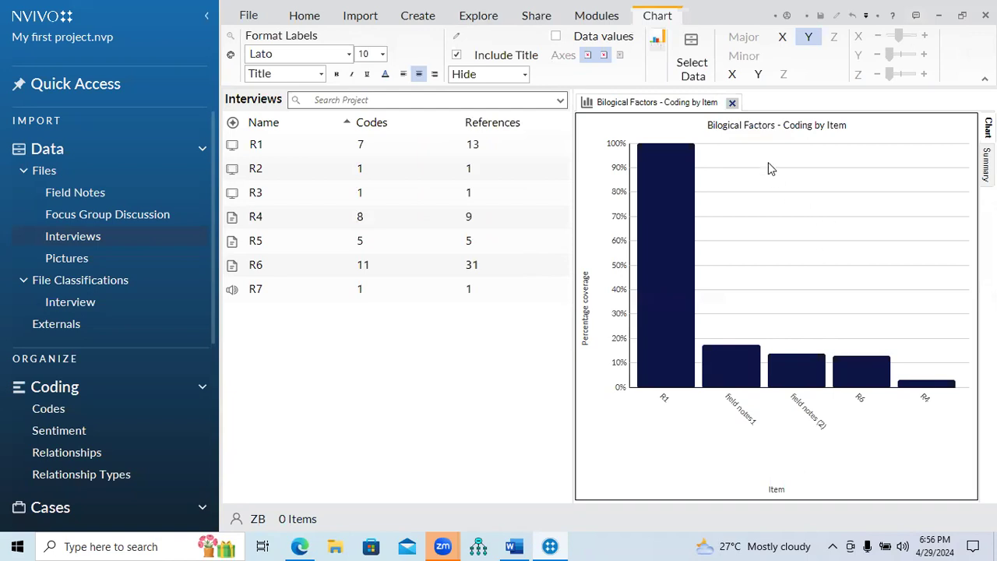
- Examine the Bilogical Factors chart's percentage coverage for R1, field notes1, field notes (2), R6 and R4
mouse_move(667, 244)
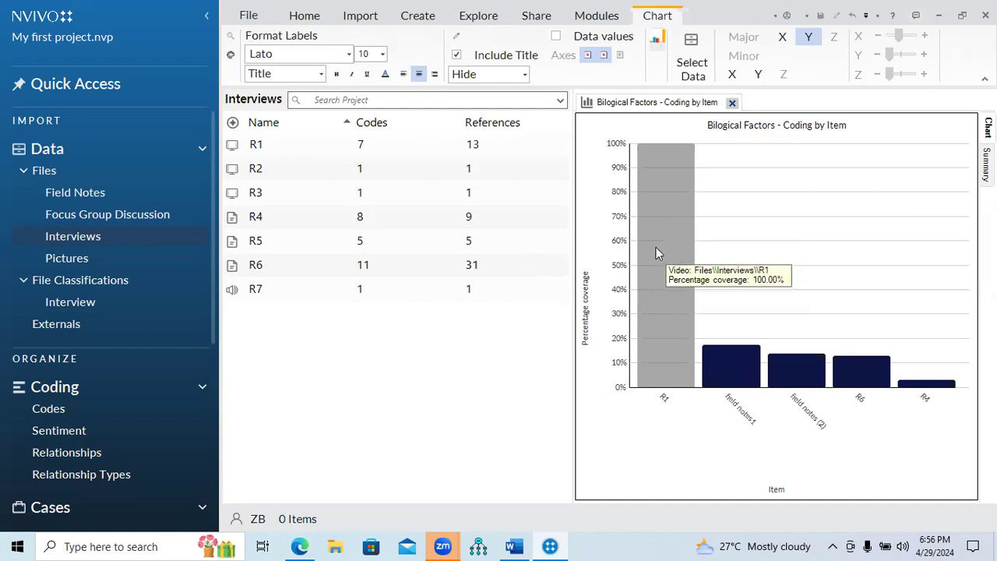
mouse_move(739, 382)
mouse_move(667, 351)
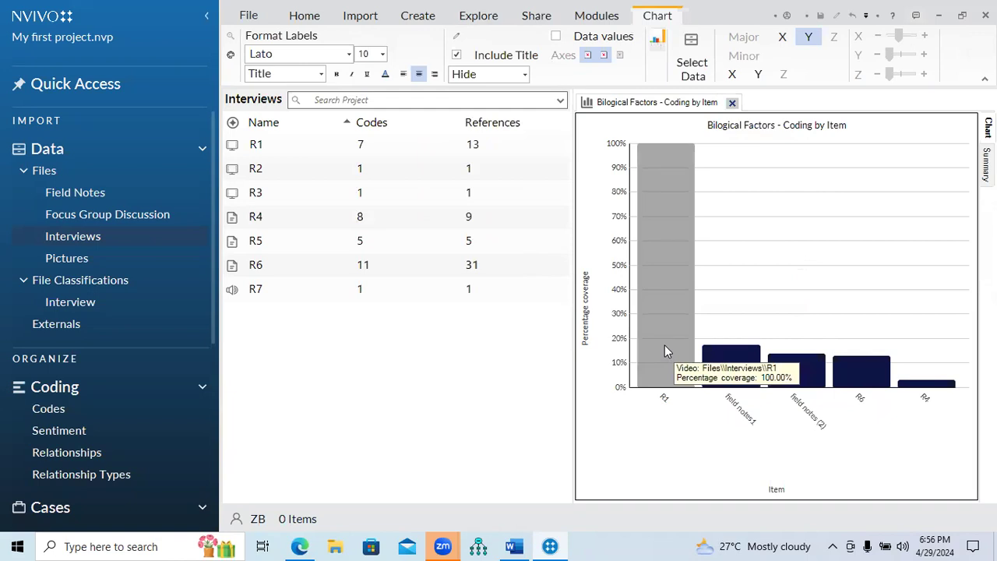
mouse_move(712, 356)
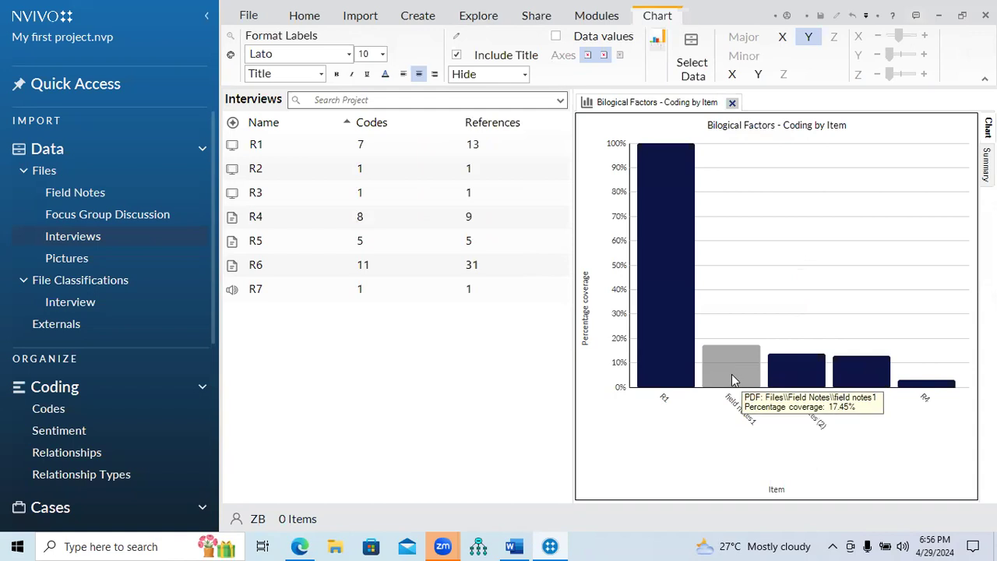
mouse_move(802, 377)
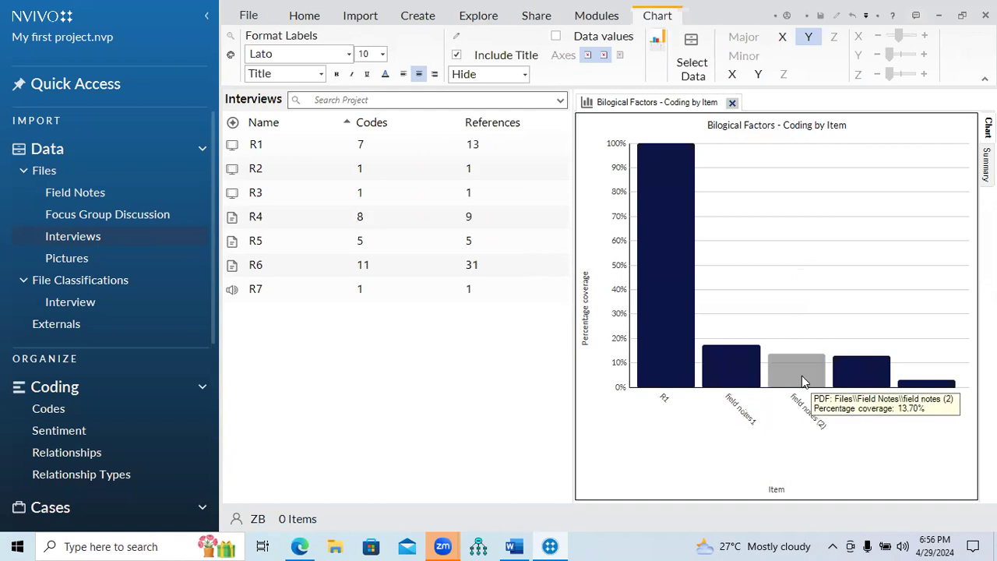
mouse_move(863, 374)
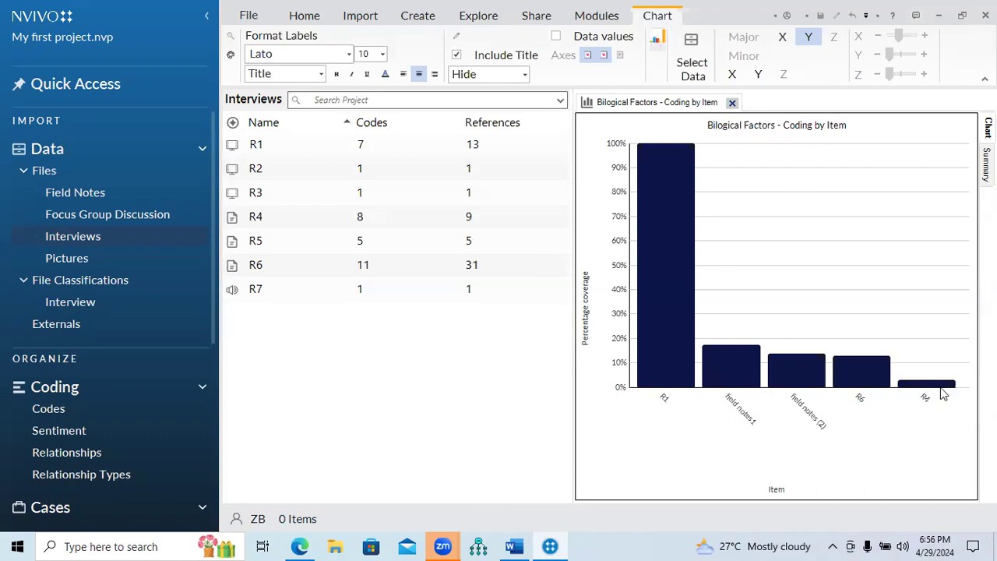
mouse_move(941, 392)
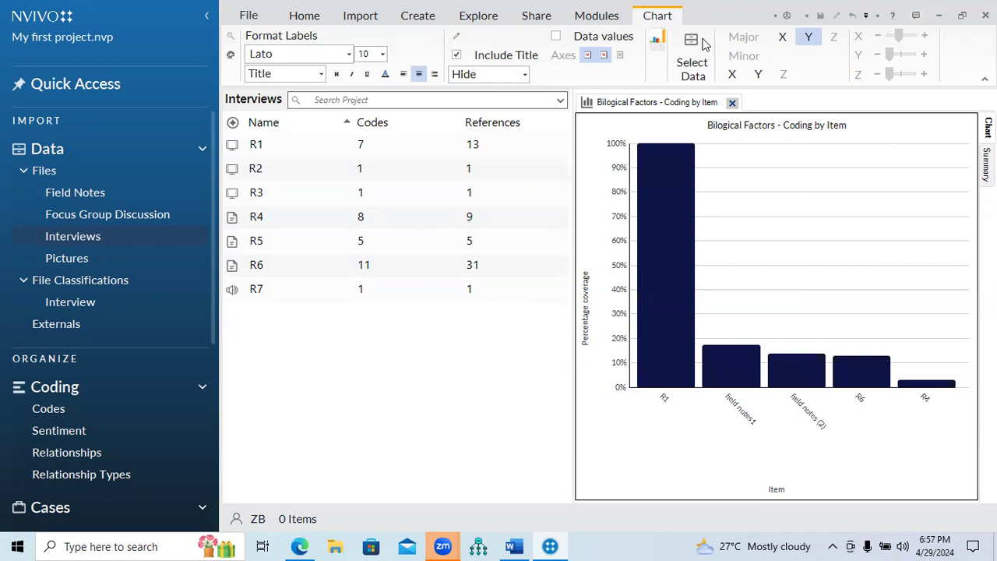
- Regenerate the Bilogical Factors chart with the Y-axis set to number of coding references, keeping the 20 most coded files on the X-axis
click(684, 58)
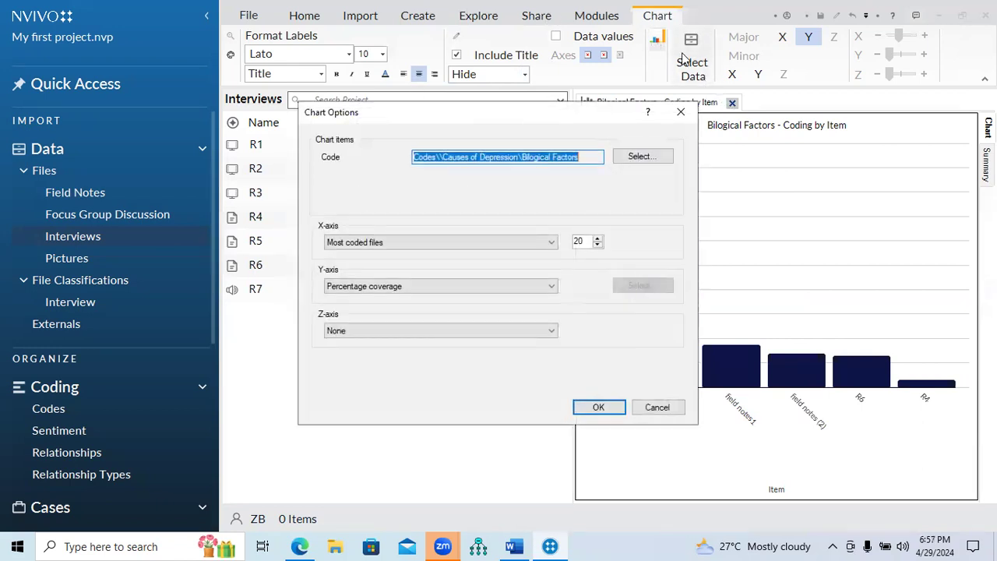
click(466, 243)
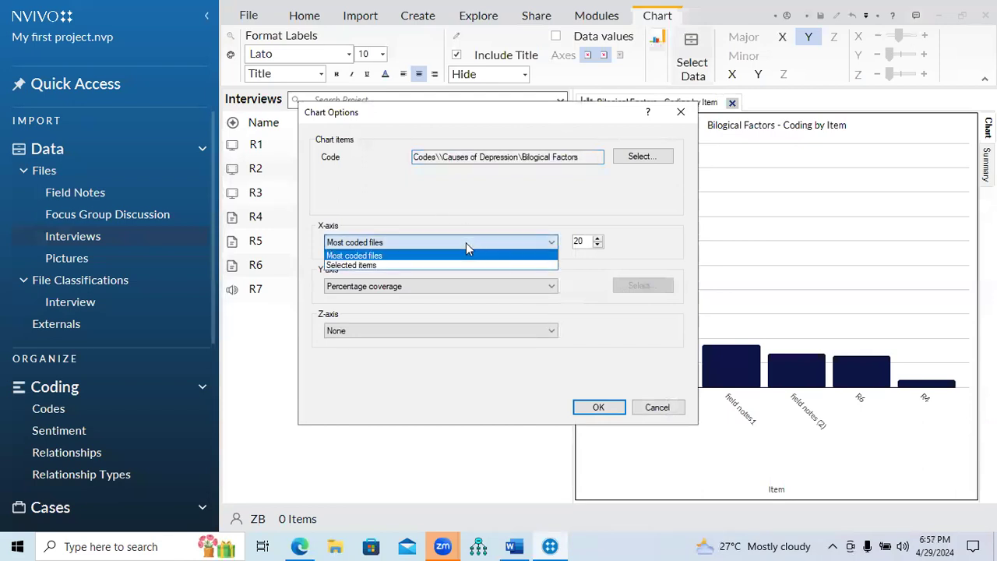
click(468, 244)
click(461, 286)
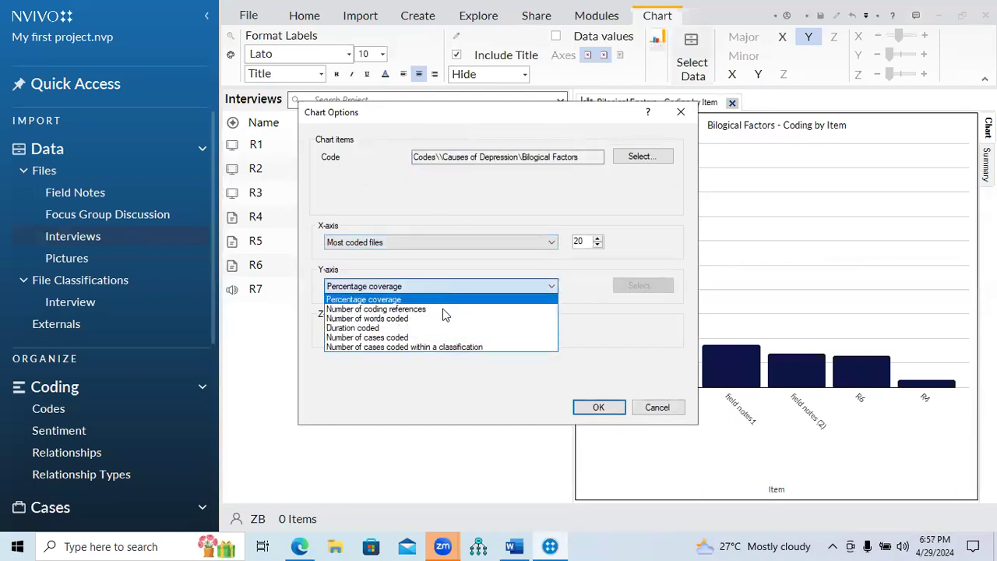
click(388, 310)
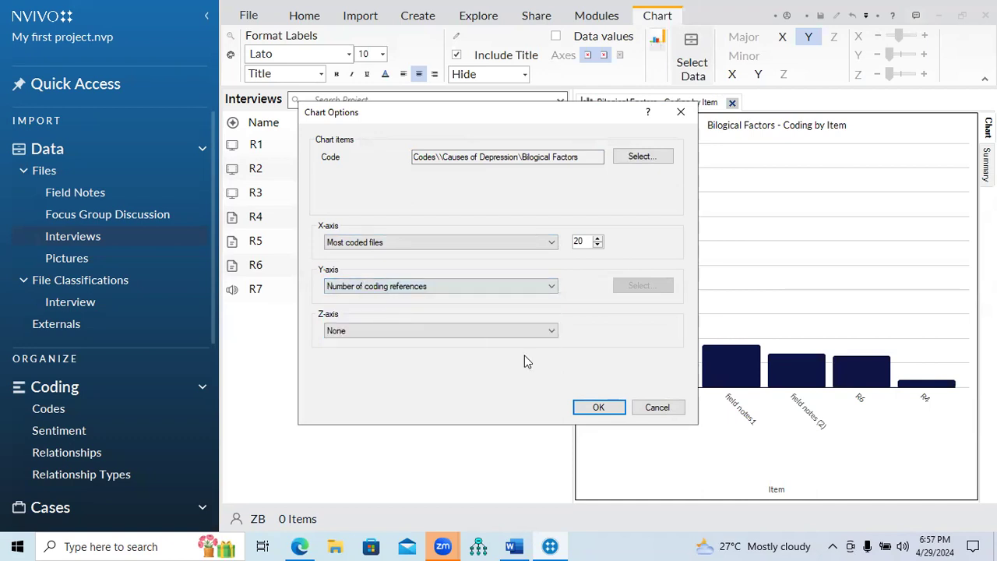
click(589, 407)
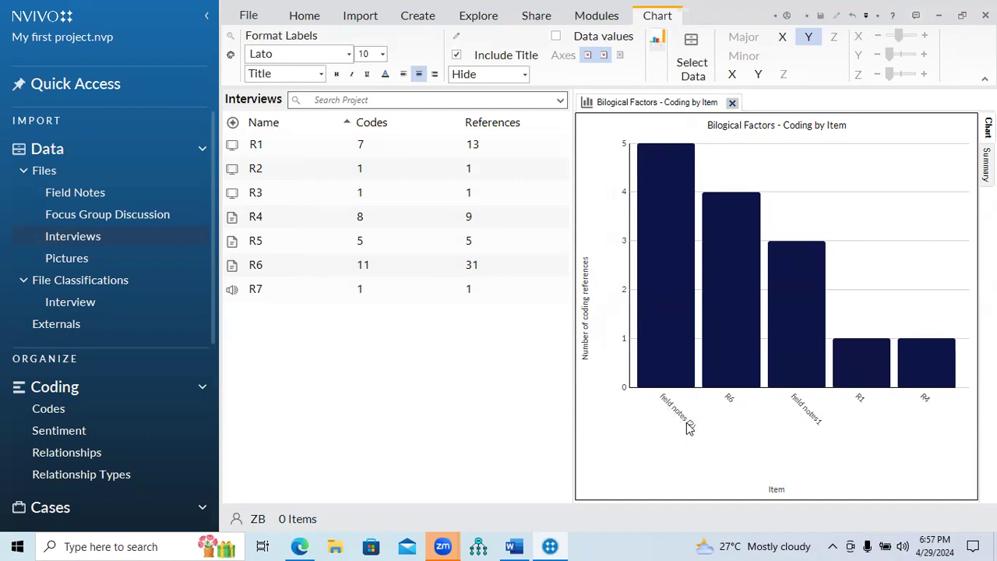
- Examine the number of coding references for field notes (2), R6, field notes1 and R1 in the Bilogical Factors chart
mouse_move(663, 273)
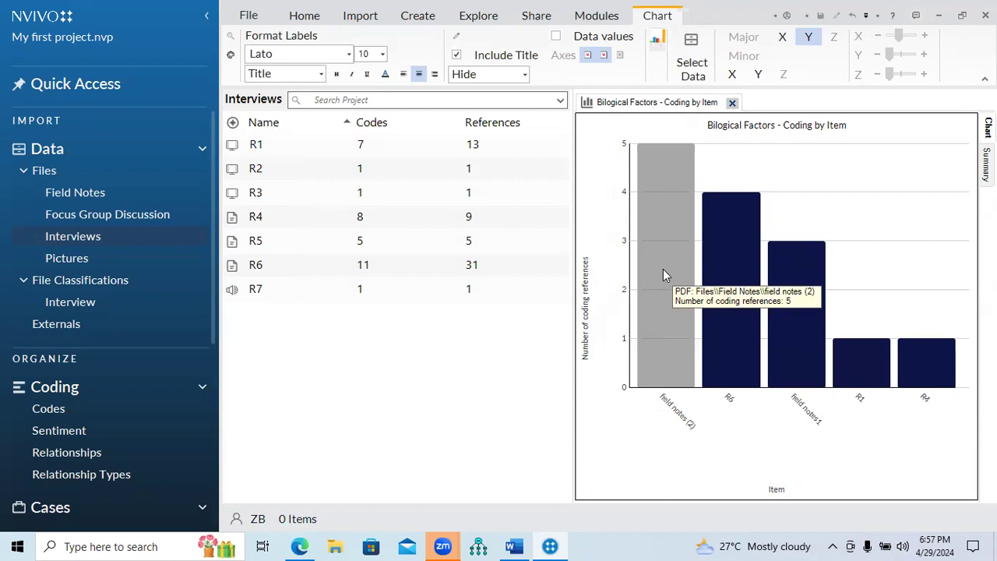
mouse_move(720, 316)
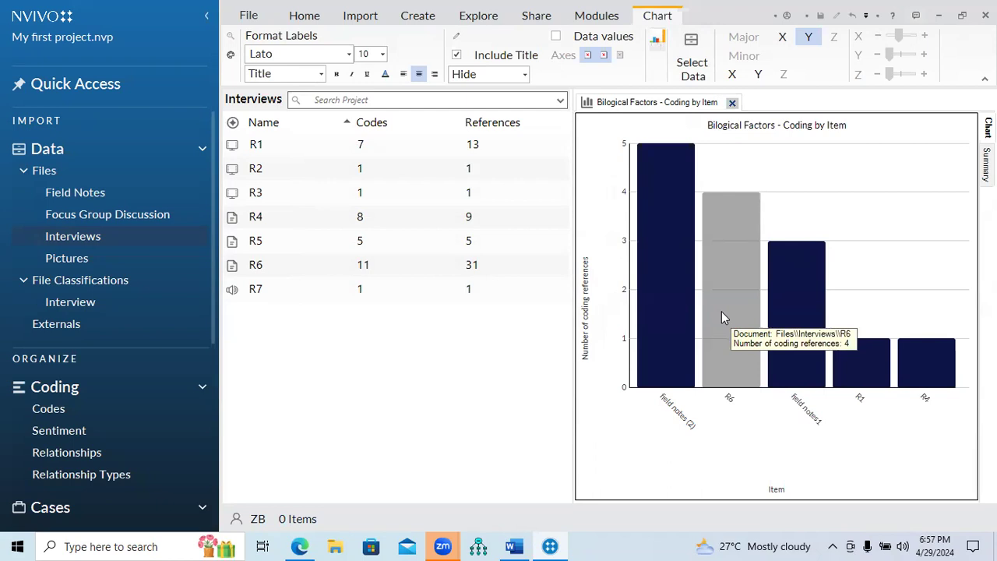
mouse_move(773, 331)
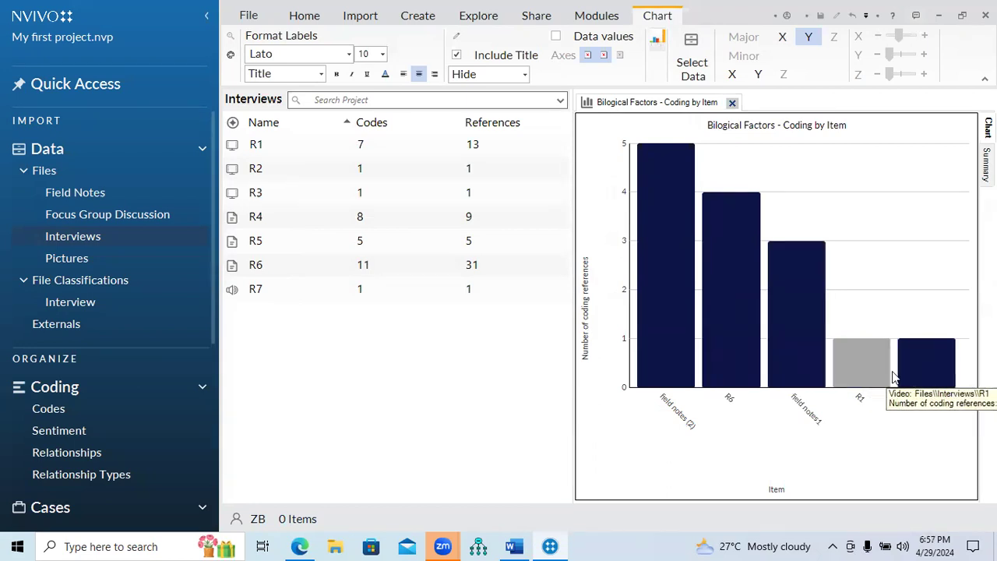
mouse_move(883, 379)
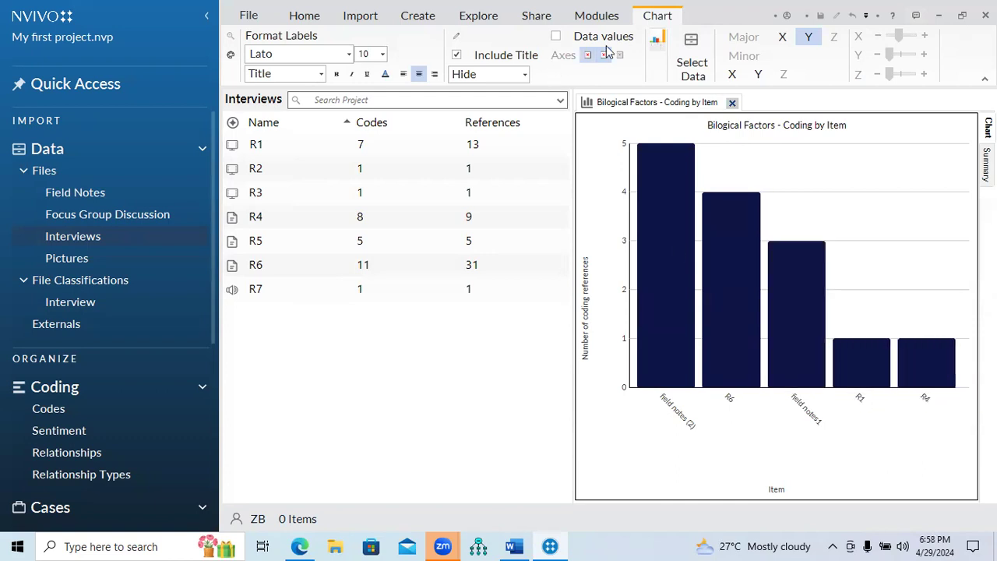
- Change the chart's Y-axis to number of words coded, regenerate it and inspect the field notes (2) bar
click(685, 64)
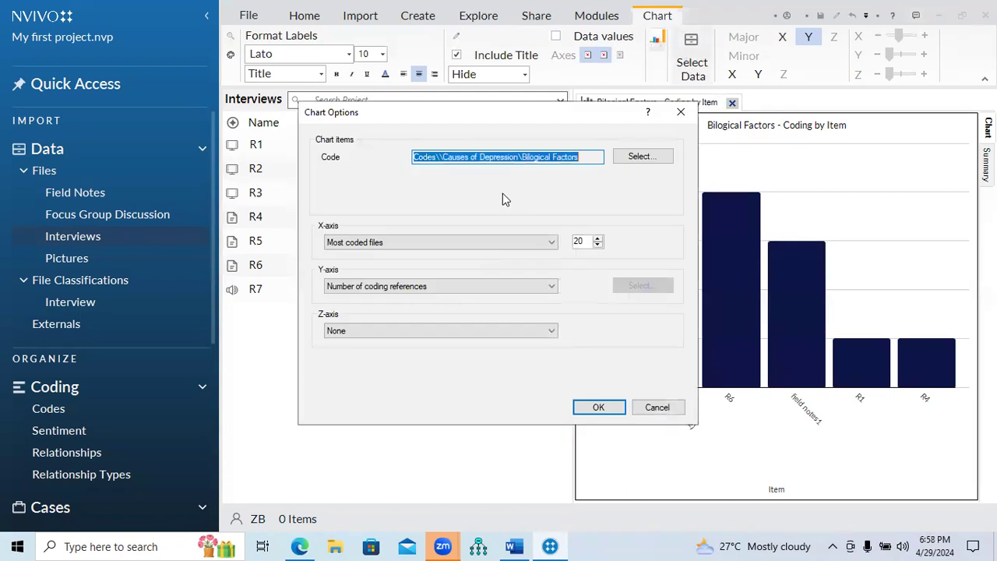
click(479, 284)
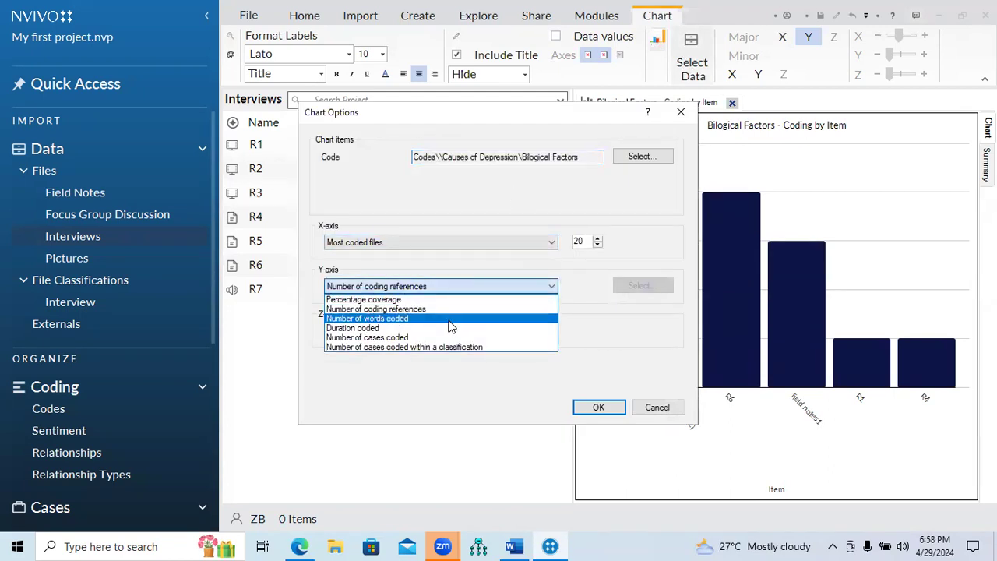
click(437, 322)
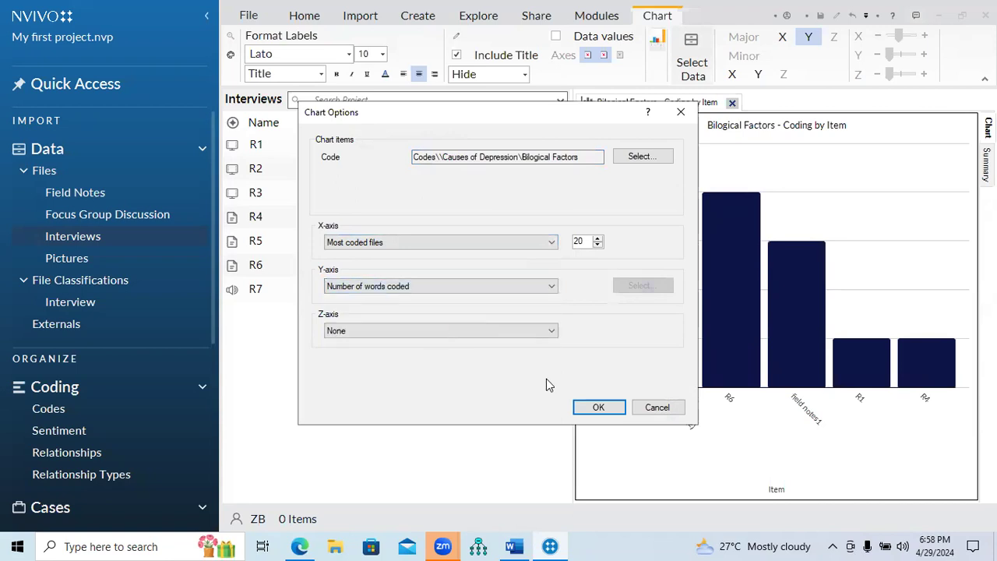
click(596, 411)
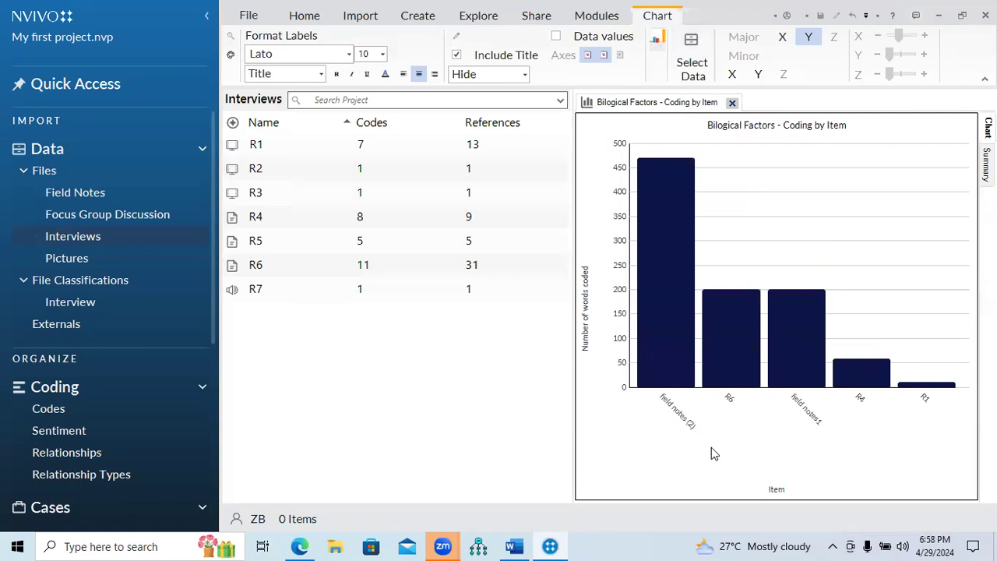
mouse_move(663, 316)
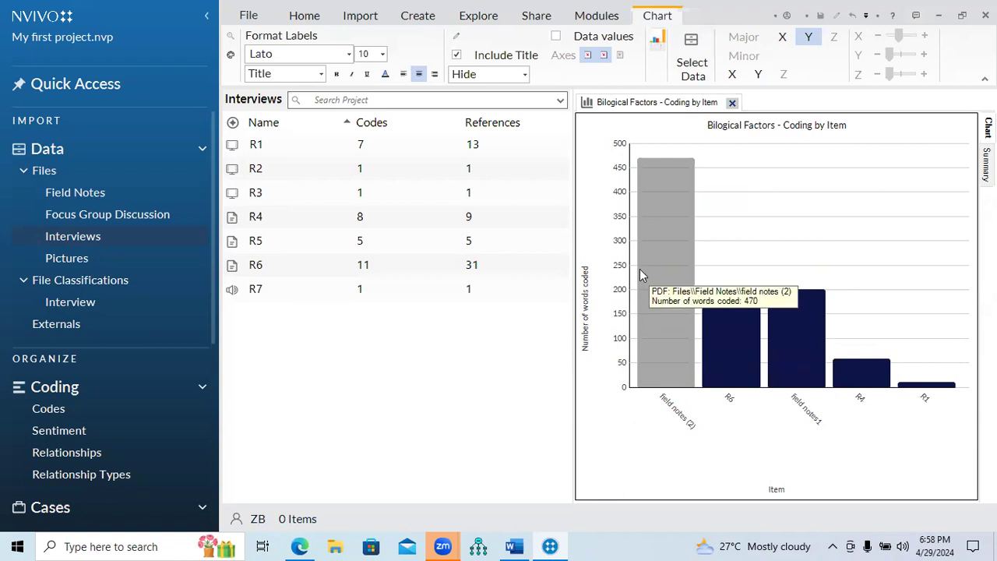
- Change the chart's Y-axis to number of cases coded, regenerate it and inspect the R4 bar
click(693, 67)
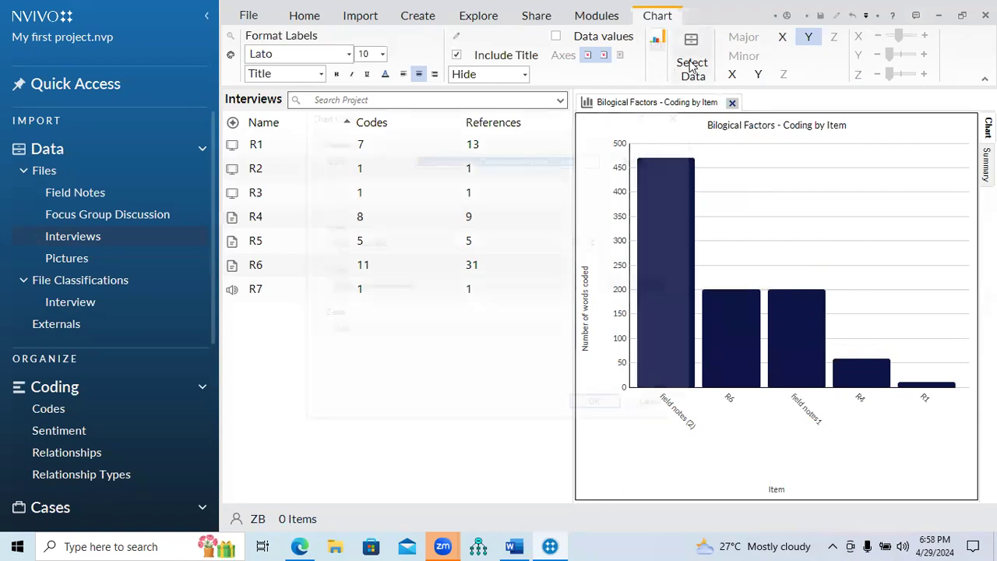
click(491, 282)
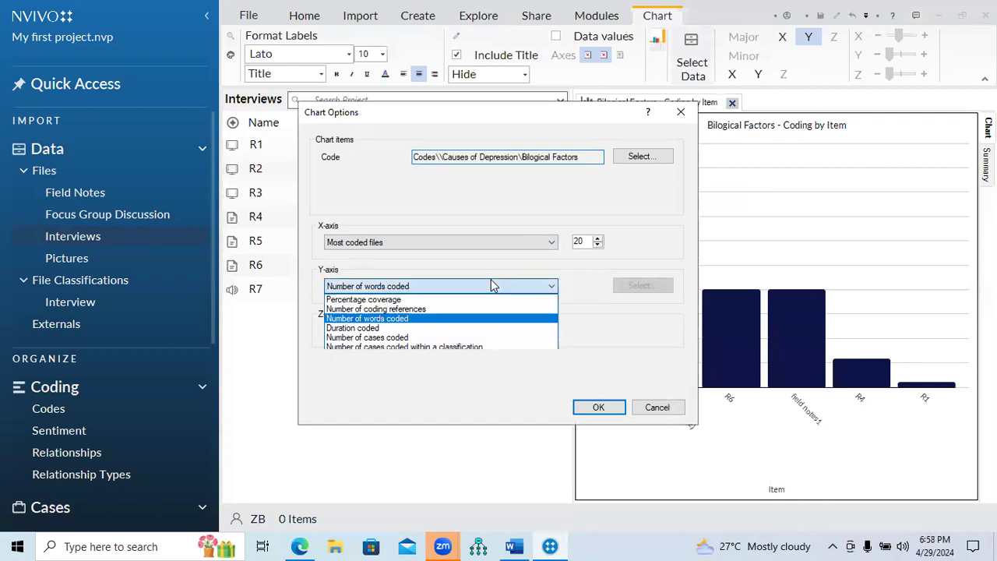
click(428, 338)
click(596, 407)
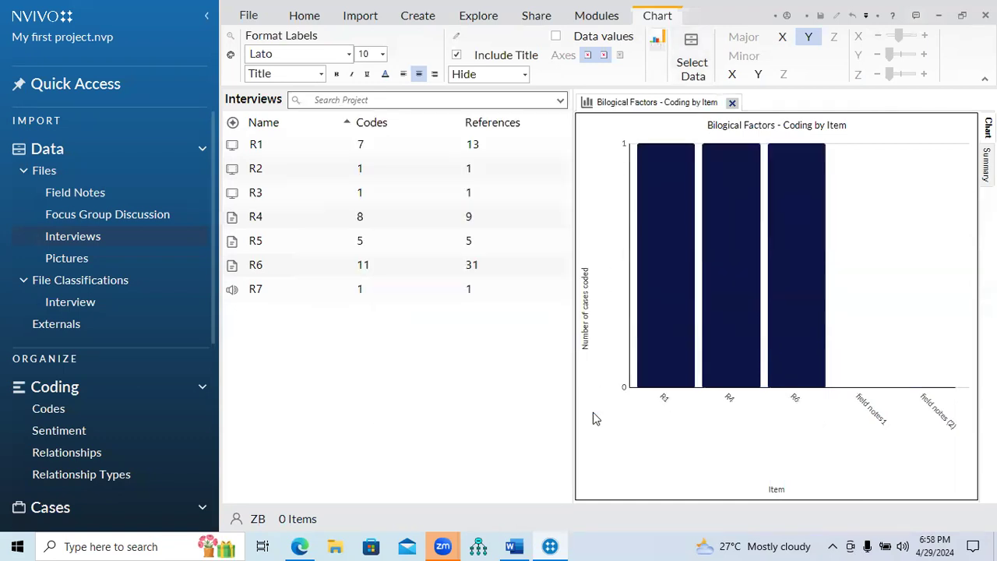
mouse_move(737, 315)
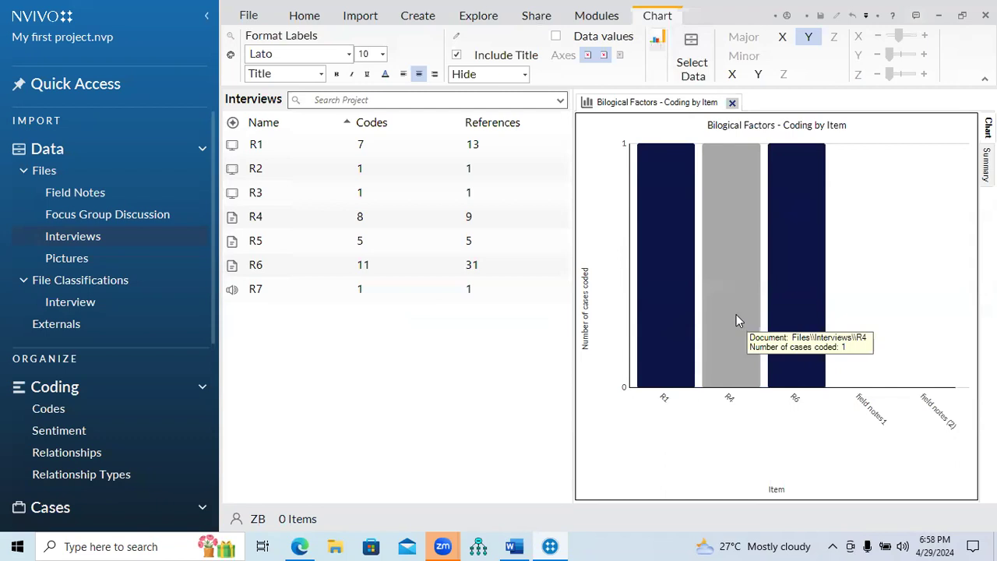
- Set the Y-axis to number of cases coded within a classification and try to generate the chart without choosing a classification
click(686, 70)
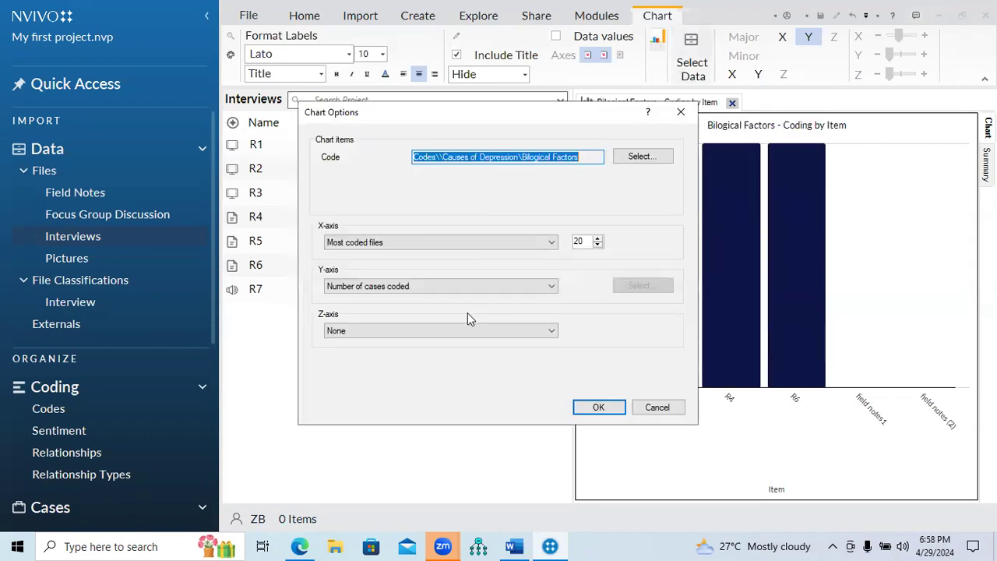
click(468, 286)
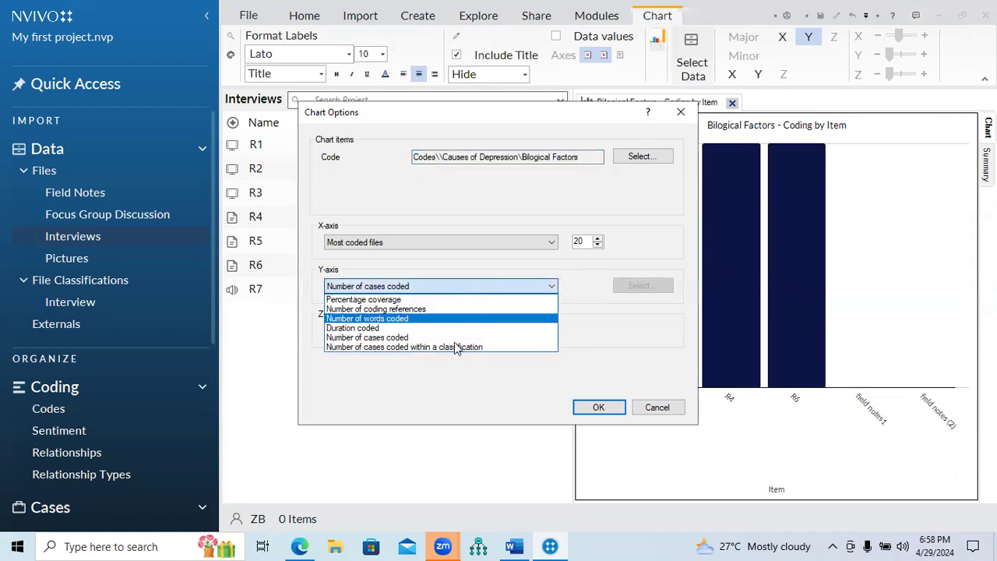
click(454, 347)
click(601, 407)
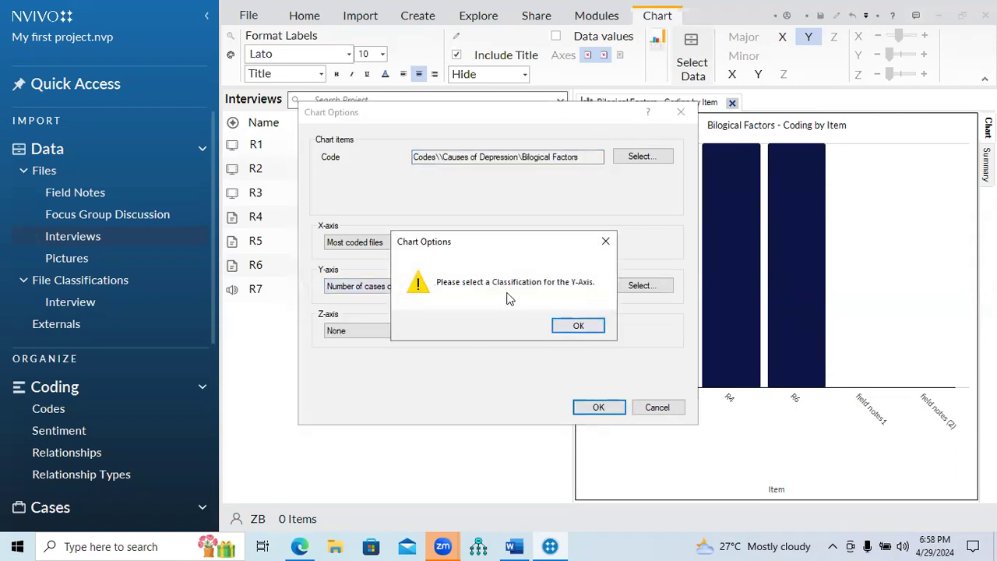
click(605, 243)
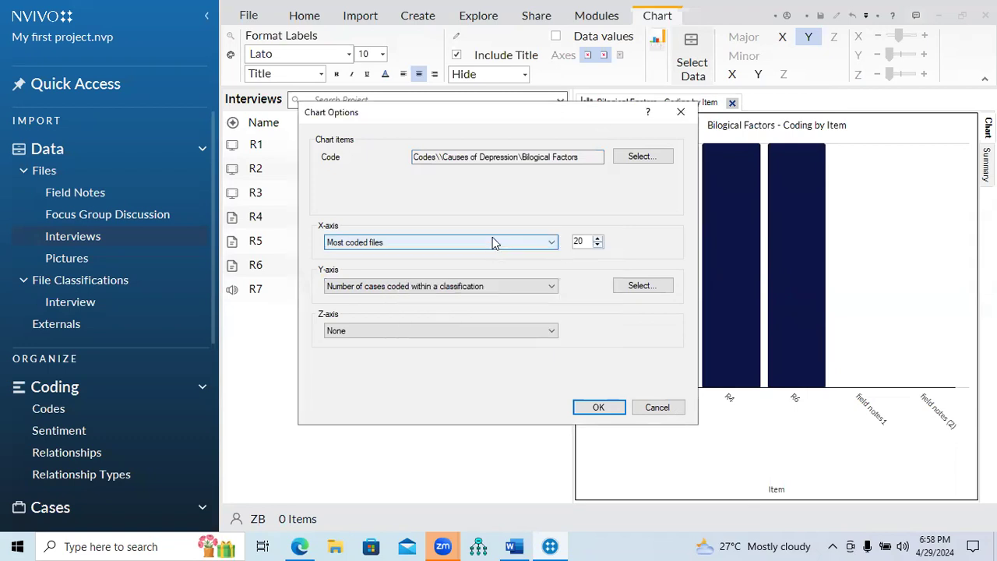
- Set the X-axis to selected items, choose the Interviews folder under Files, and try to generate the chart
click(492, 238)
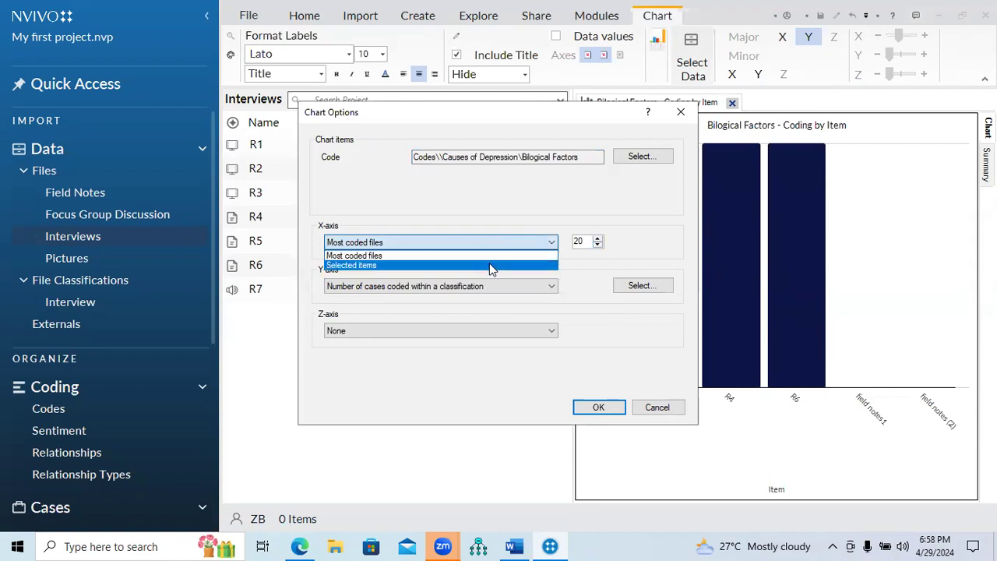
click(441, 266)
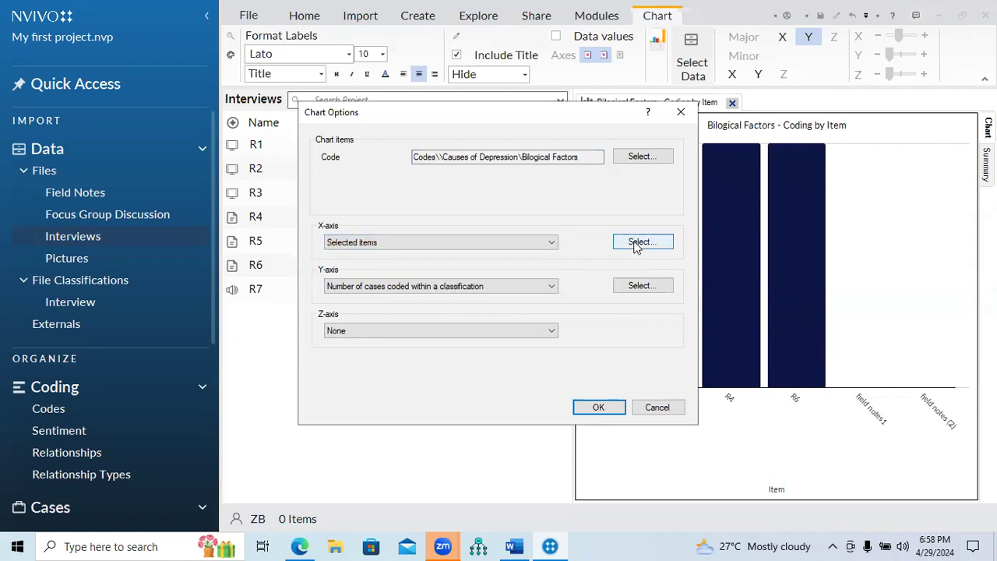
click(637, 243)
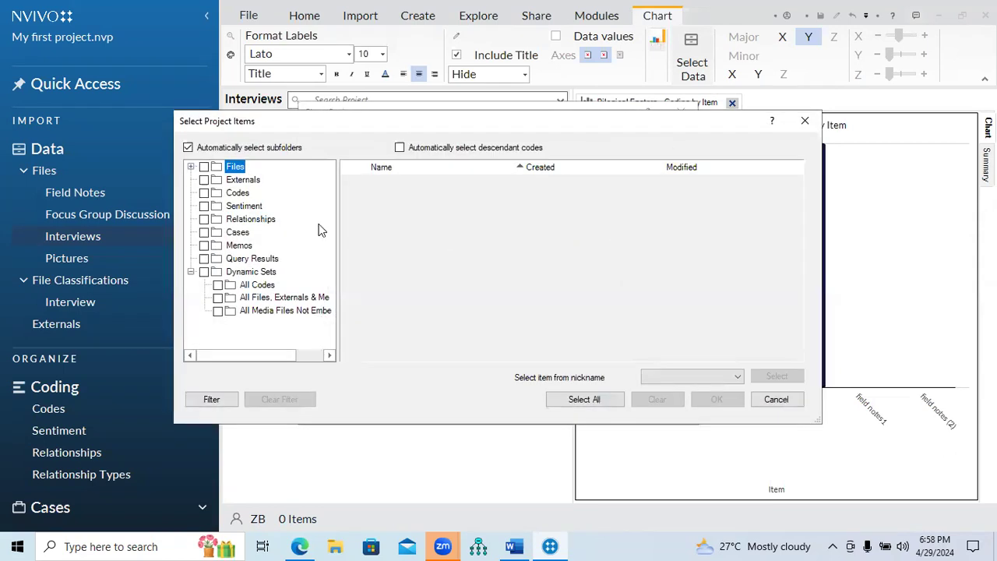
click(191, 167)
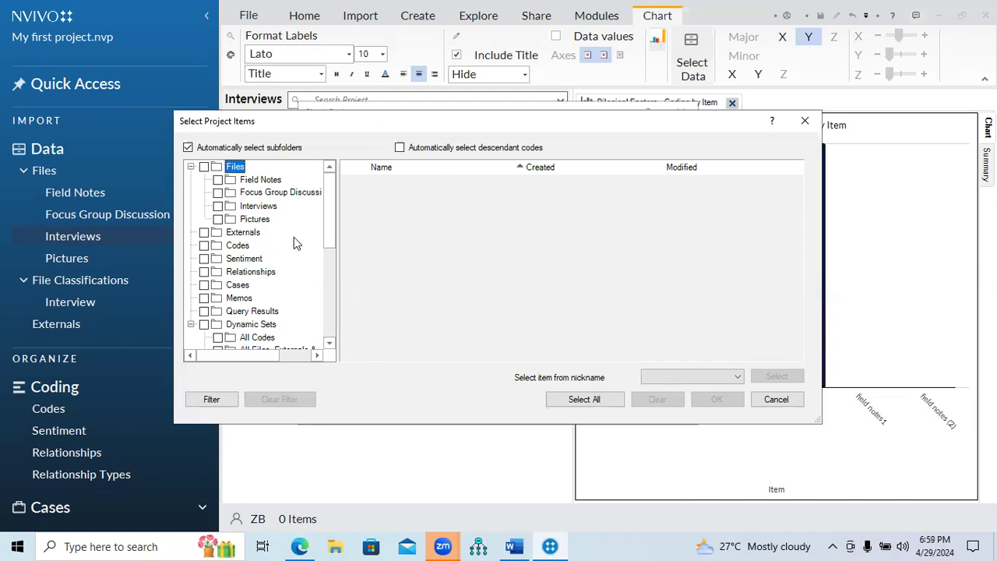
click(218, 205)
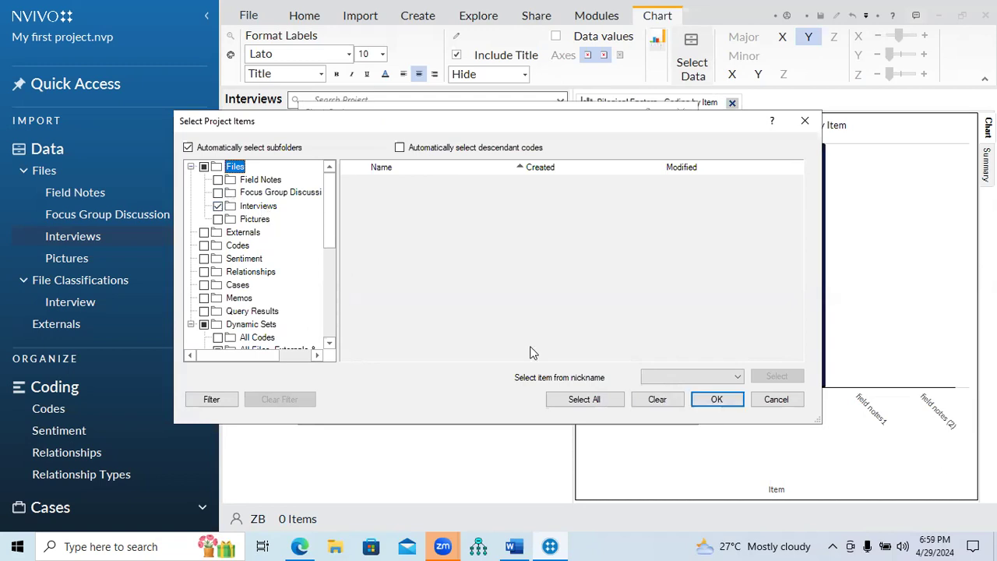
click(715, 415)
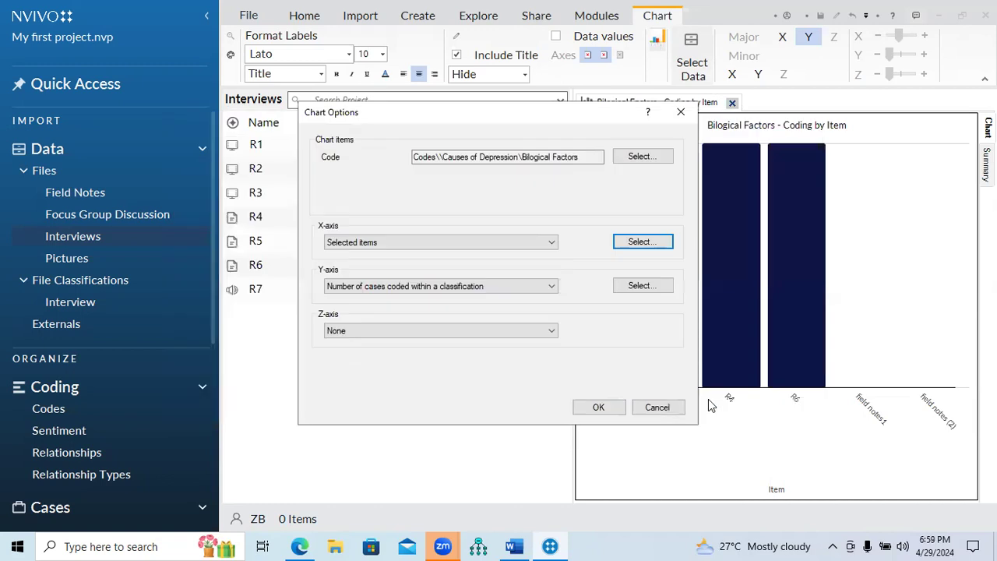
click(599, 408)
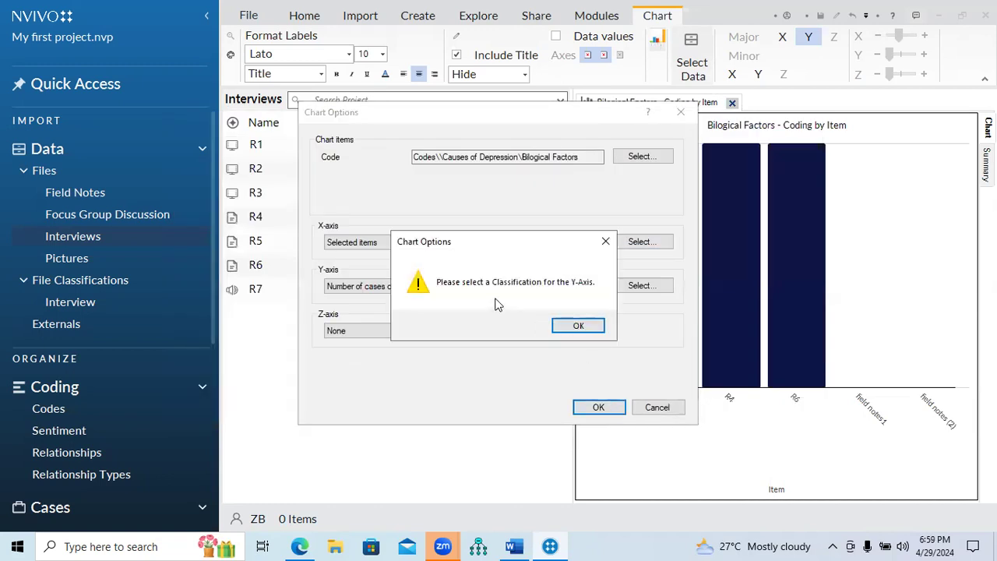
click(579, 326)
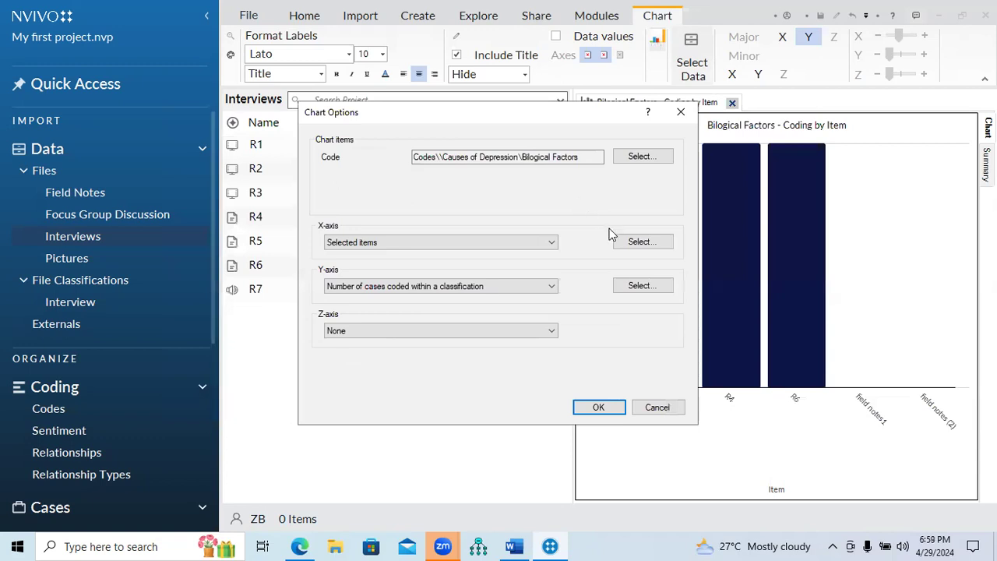
- Replace the Interviews folder with Cases as the X-axis selected items and try to generate the chart again
click(639, 244)
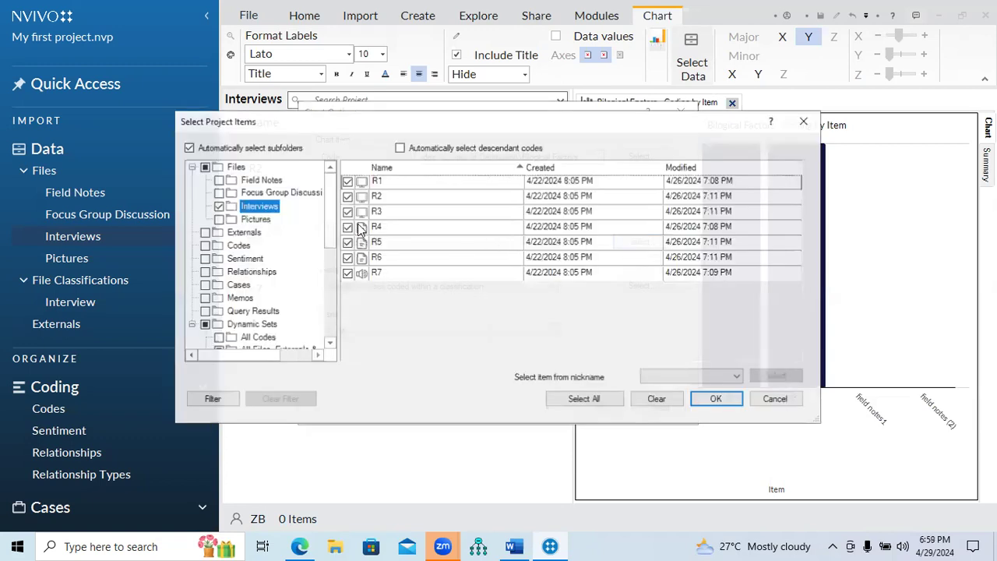
click(219, 207)
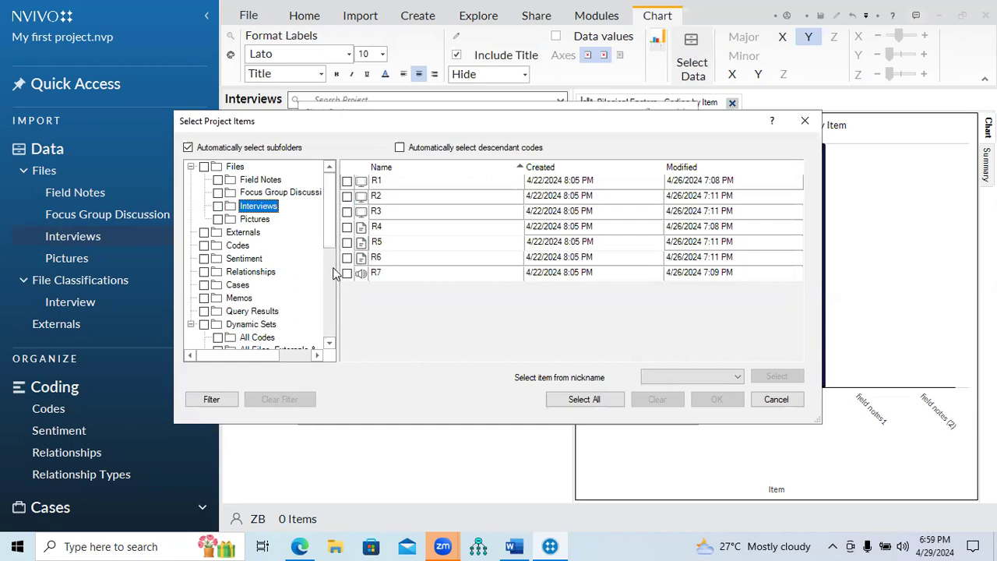
scroll(332, 269, down, 2)
mouse_move(333, 277)
mouse_down()
mouse_move(330, 289)
mouse_move(331, 261)
mouse_up()
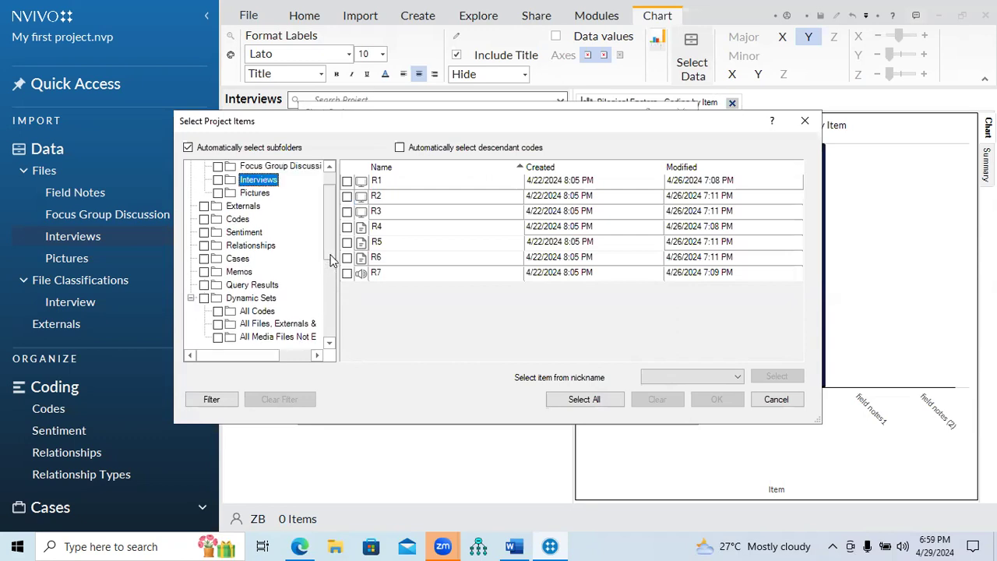
click(204, 259)
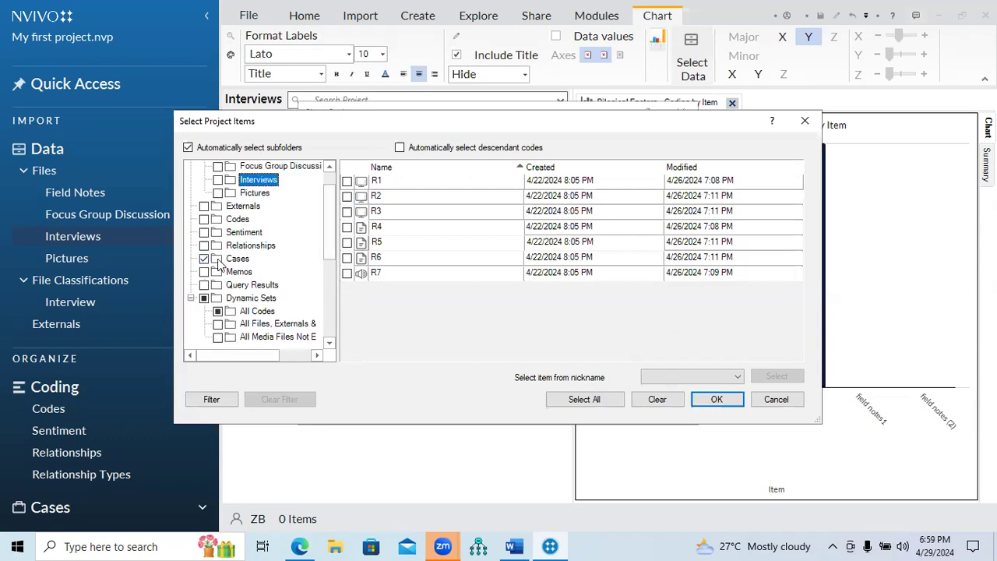
click(219, 264)
click(712, 401)
click(598, 407)
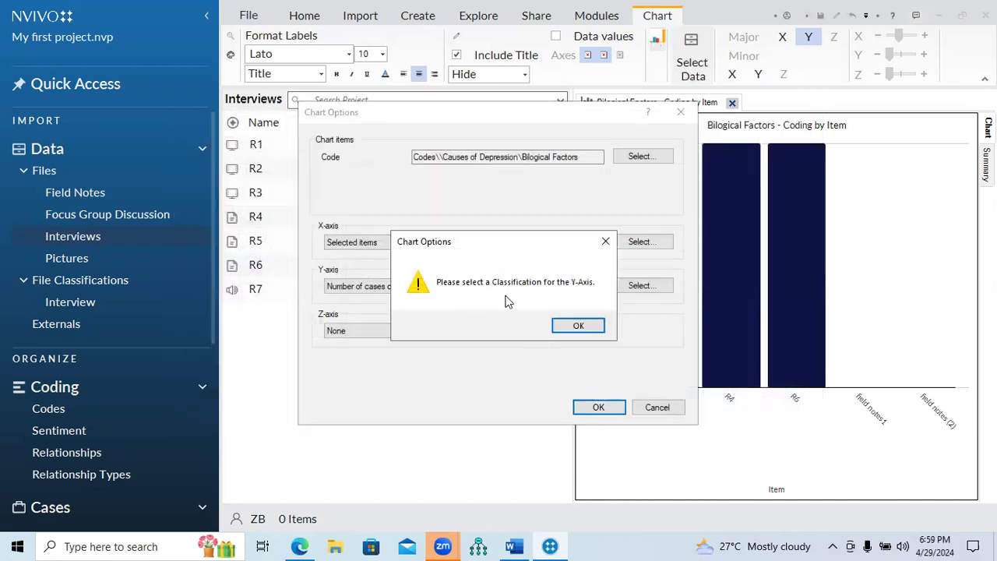
- Set the chart's X-axis to most coded files and its Y-axis to percentage coverage
click(579, 326)
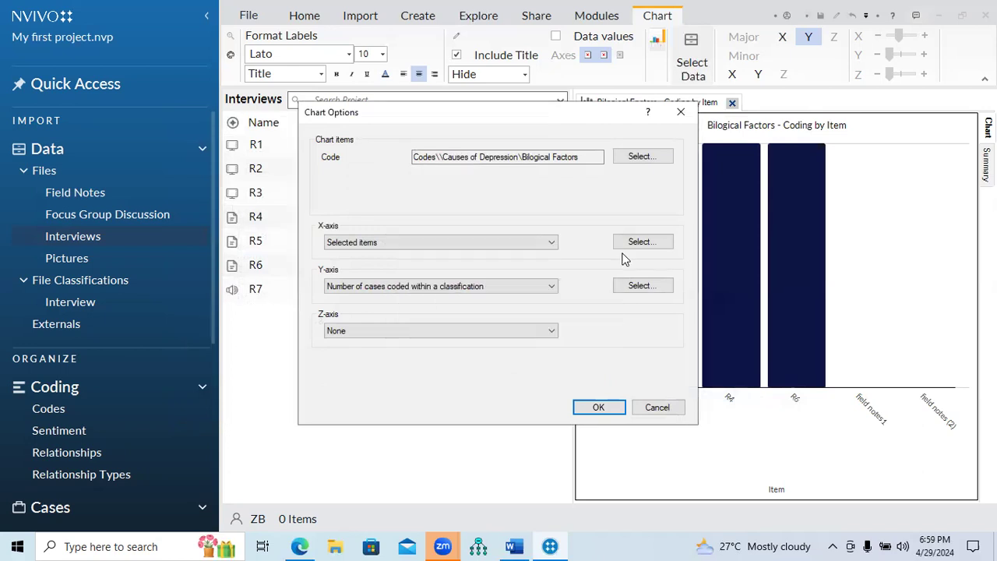
click(521, 244)
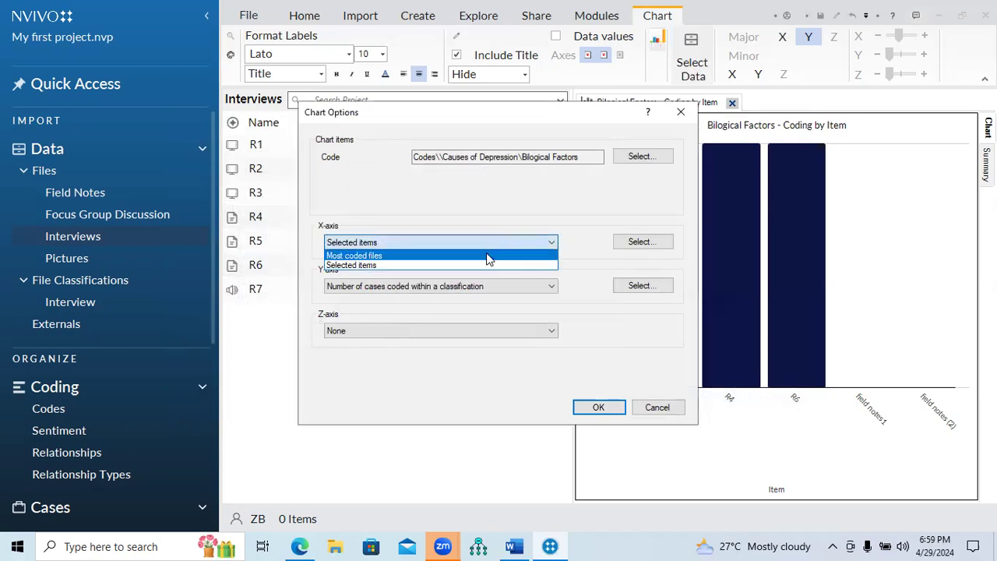
click(486, 255)
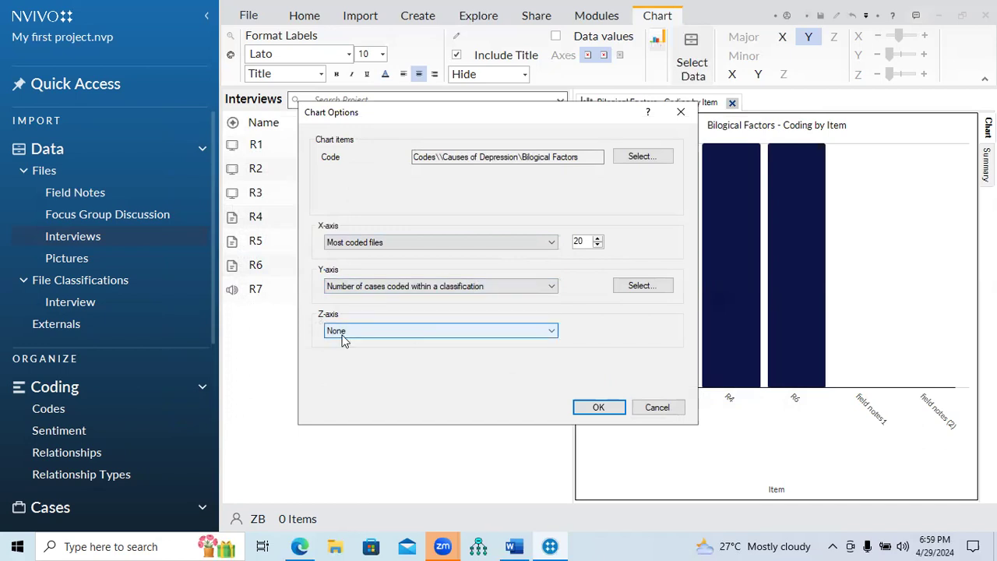
click(378, 289)
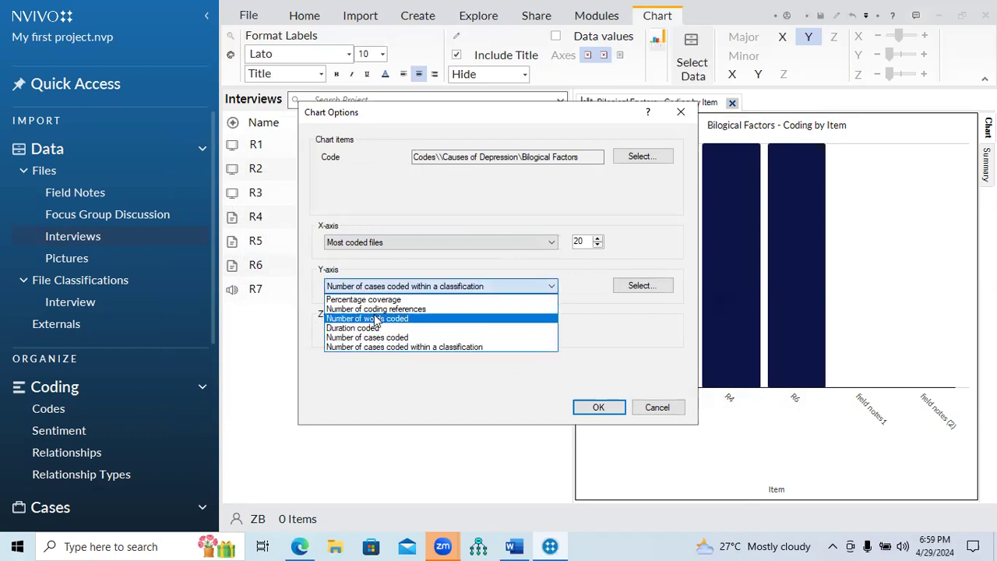
click(371, 300)
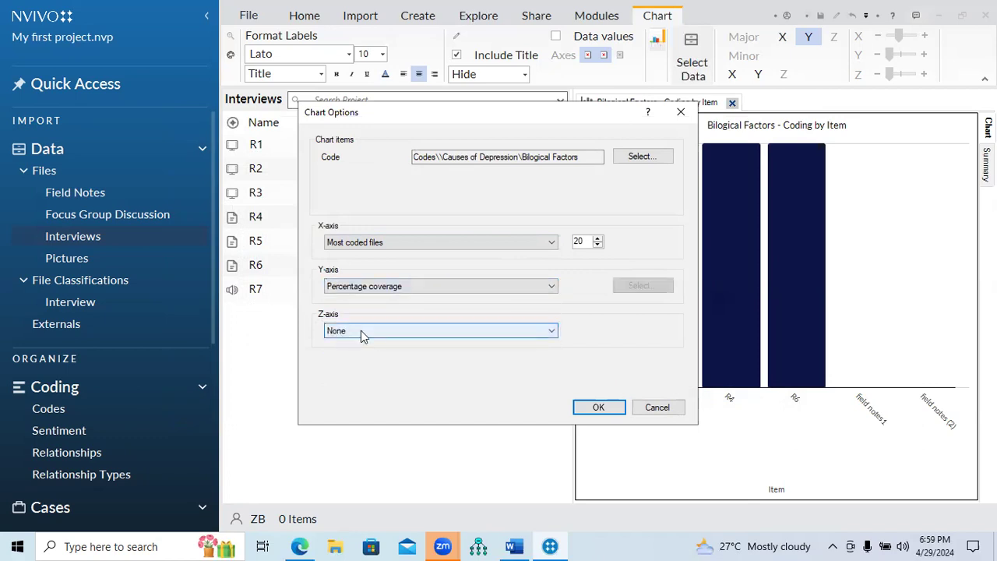
- Set the Z-axis to selected users, include the listed project user, and generate the chart
click(368, 334)
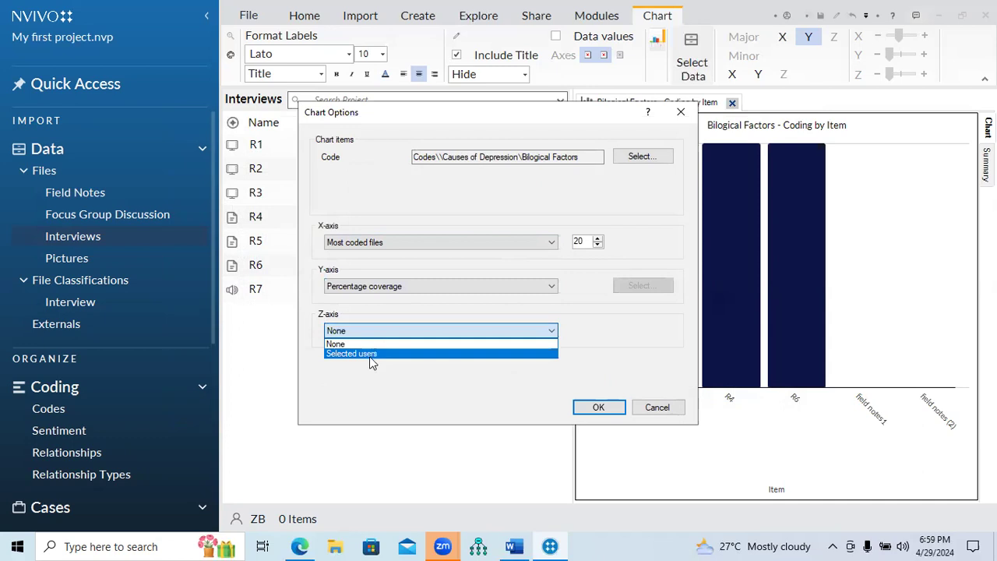
click(372, 355)
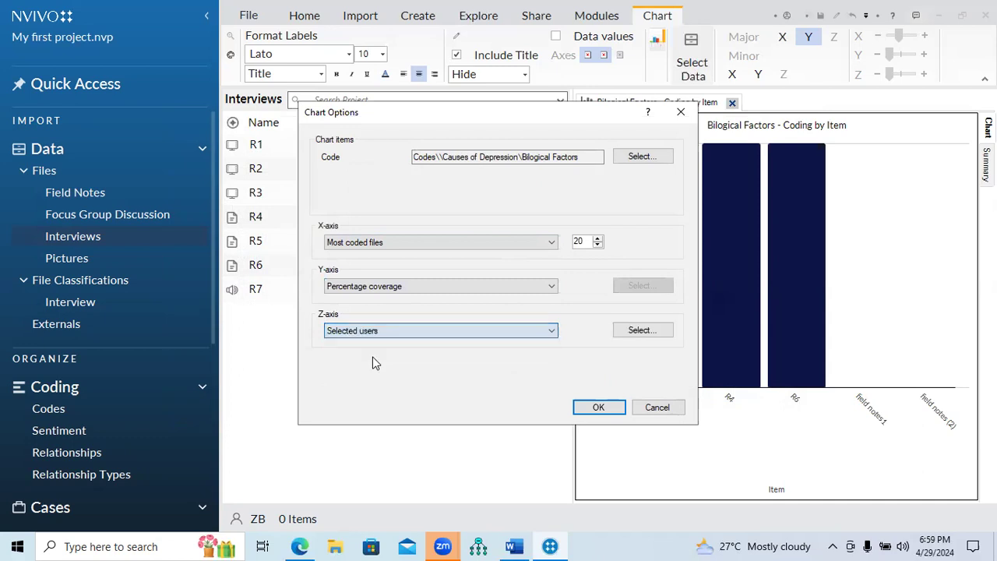
click(640, 332)
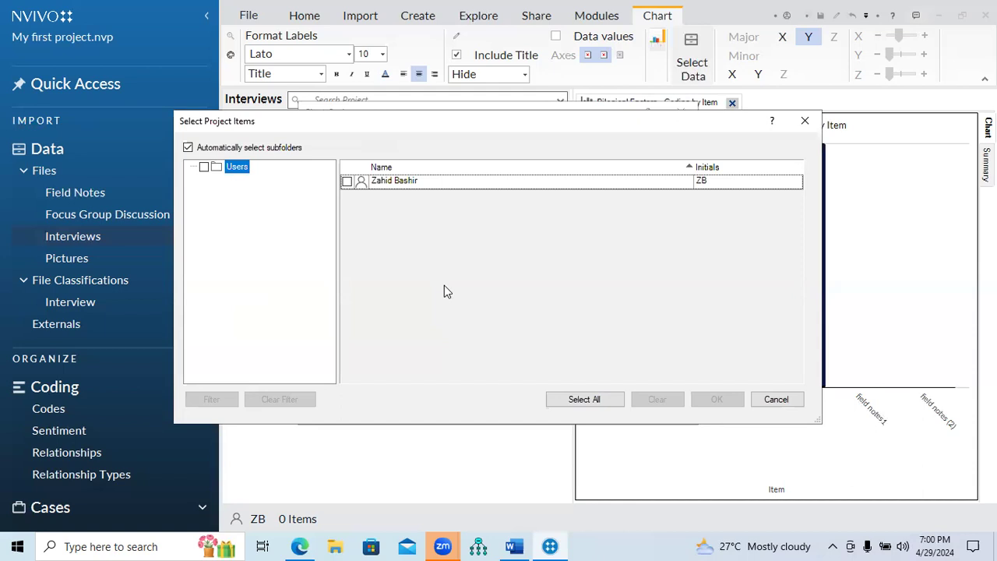
click(347, 183)
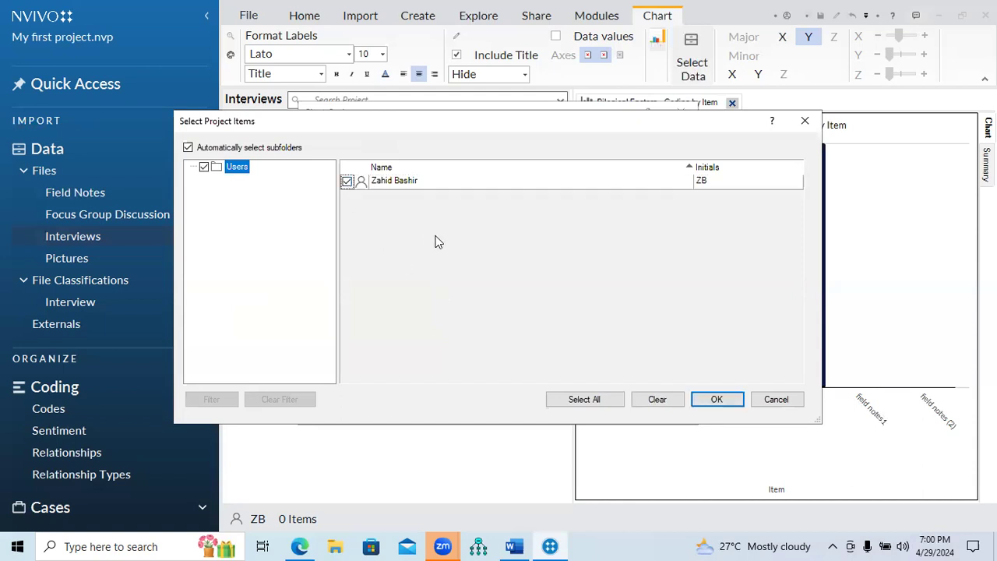
click(718, 399)
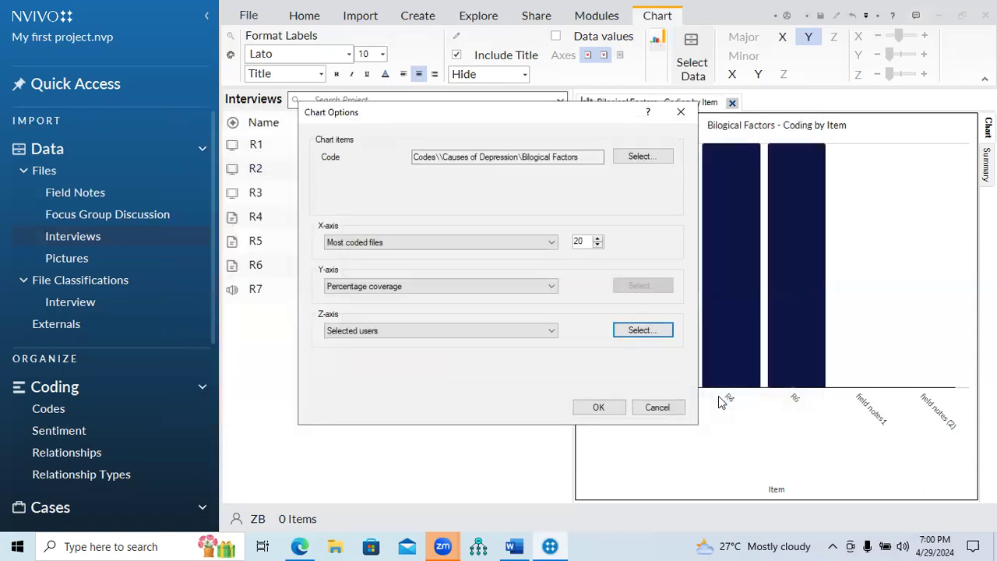
click(599, 408)
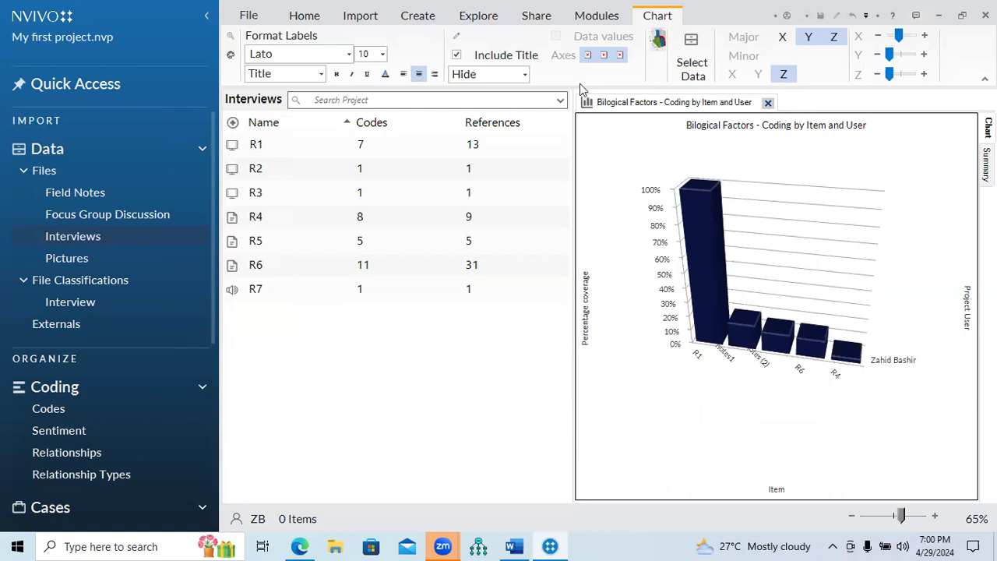
- Close the Bilogical Factors chart and start a new coding chart by case attribute value for a code
click(768, 103)
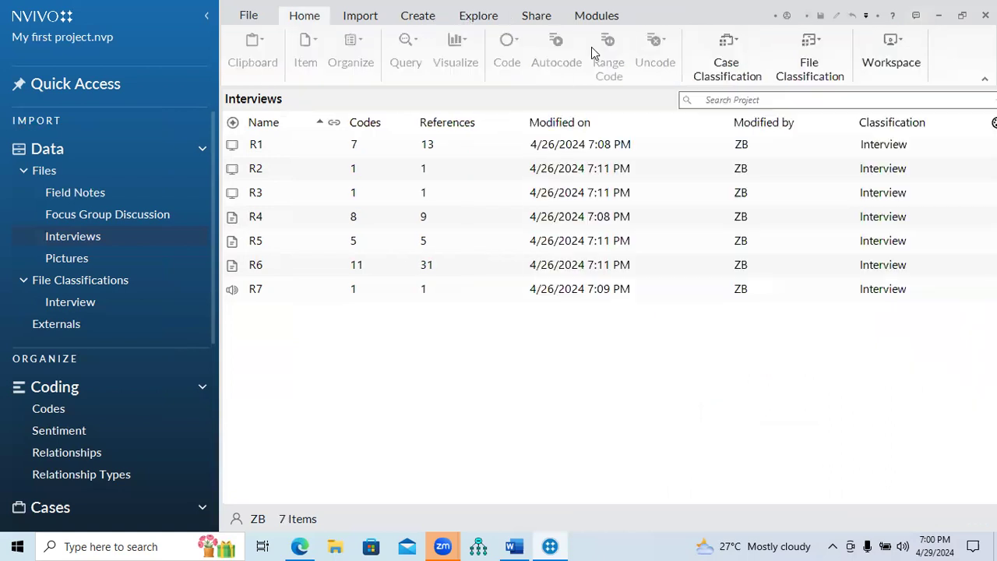
click(433, 21)
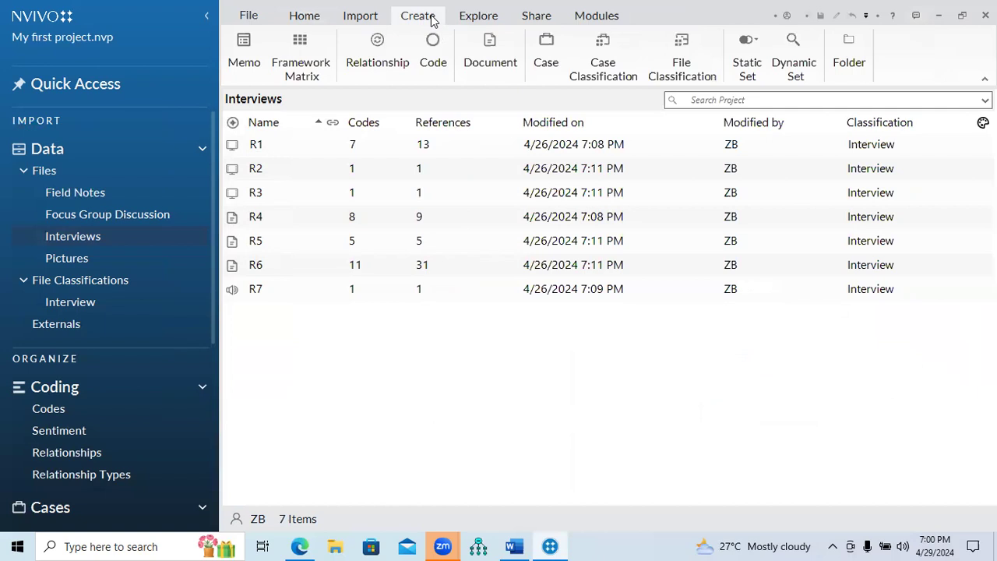
click(467, 21)
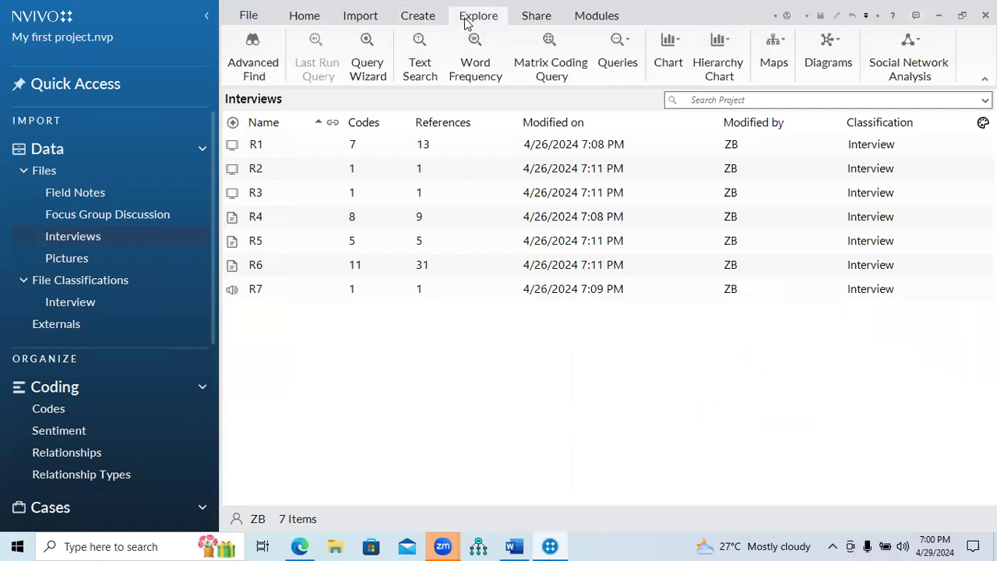
click(667, 62)
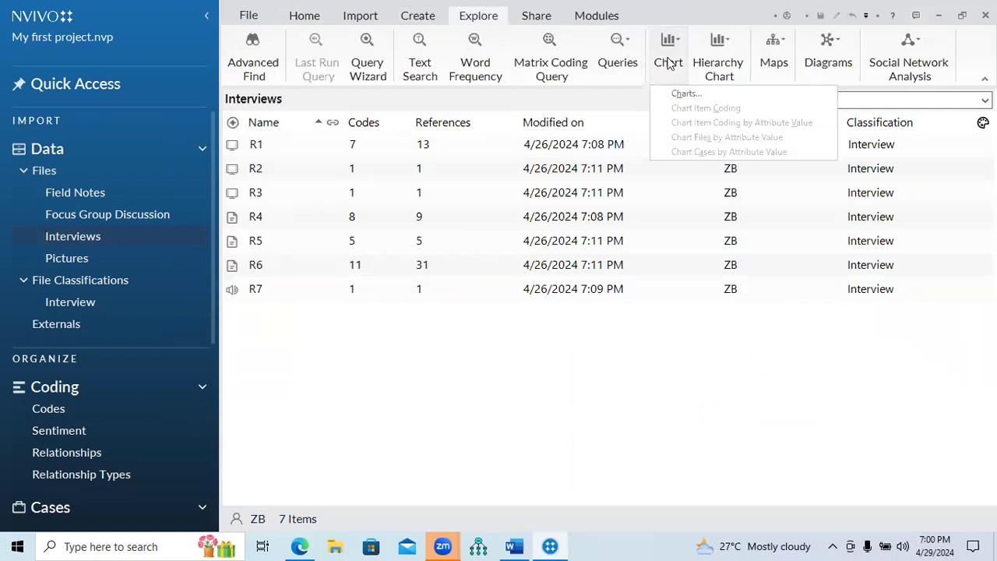
click(684, 96)
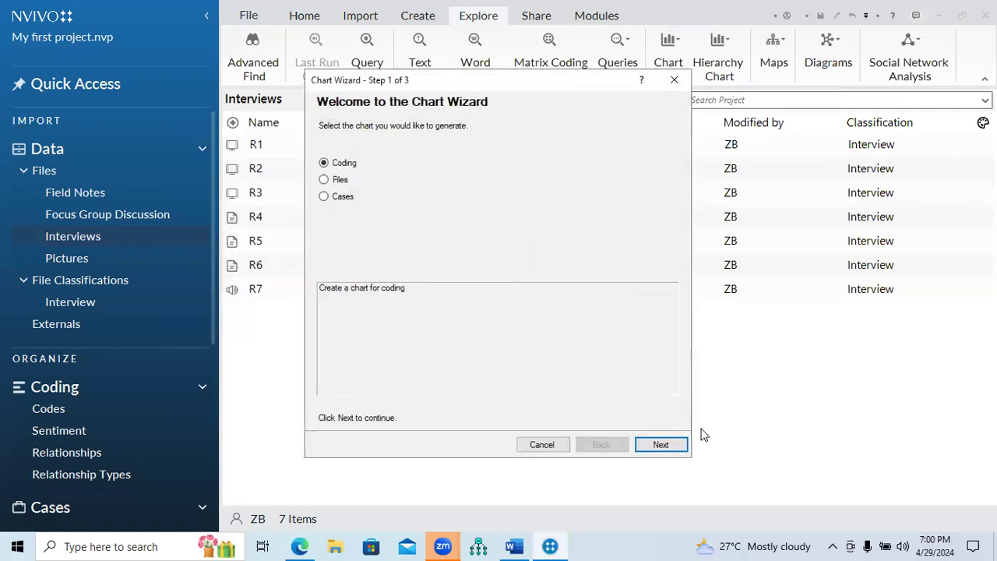
click(661, 445)
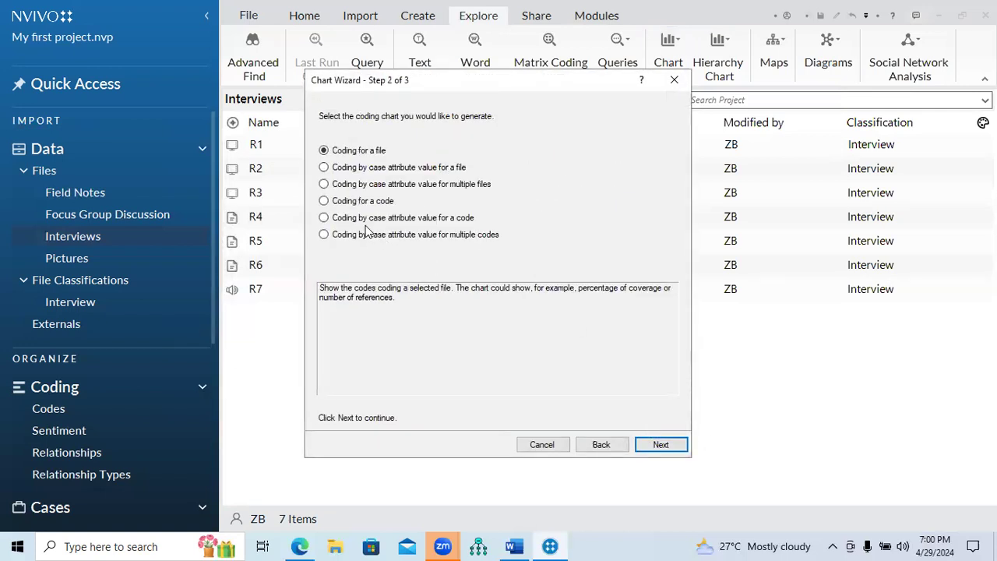
click(324, 218)
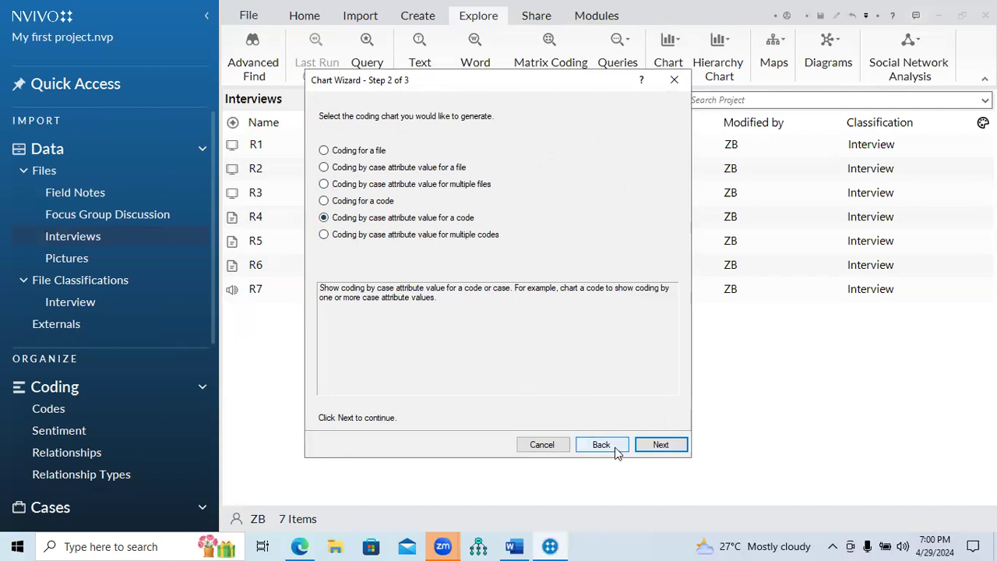
click(660, 445)
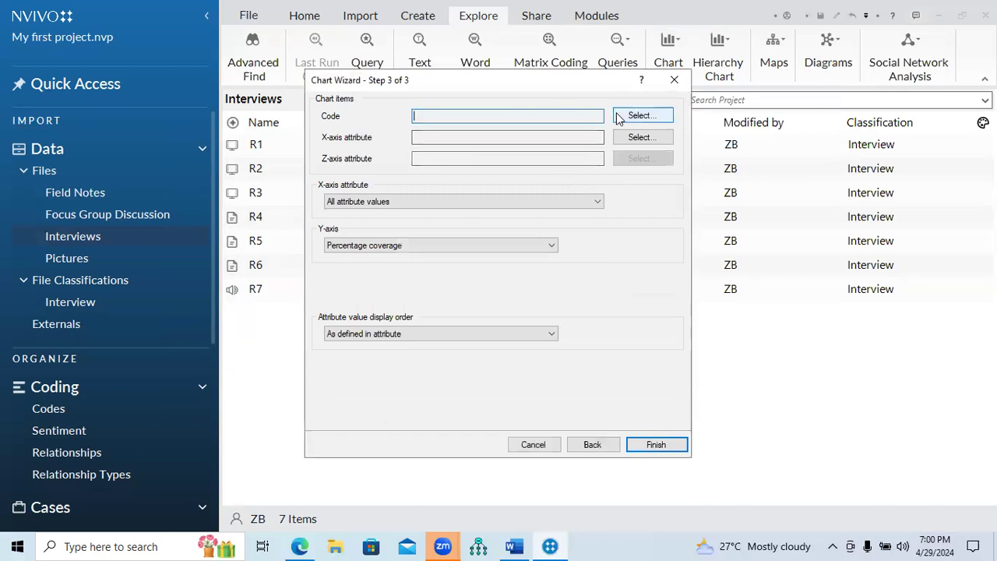
- Choose Psychological Factors under Causes of Depression as the code to chart
click(647, 141)
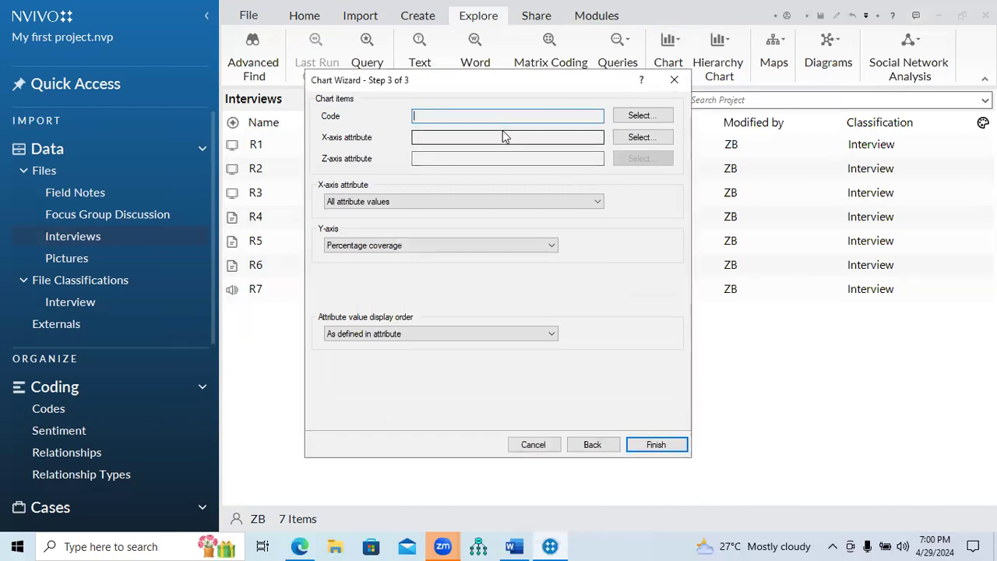
click(642, 116)
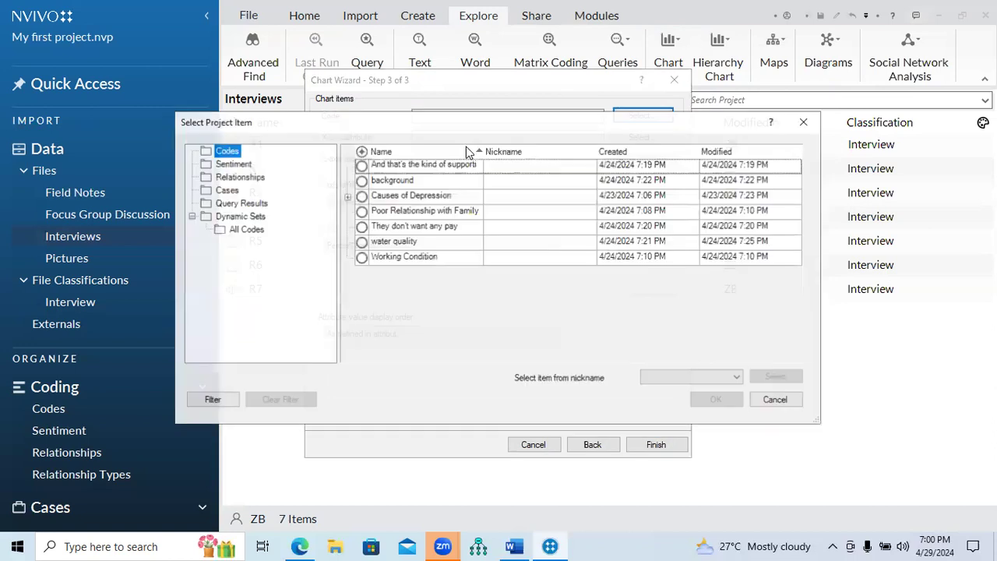
click(347, 197)
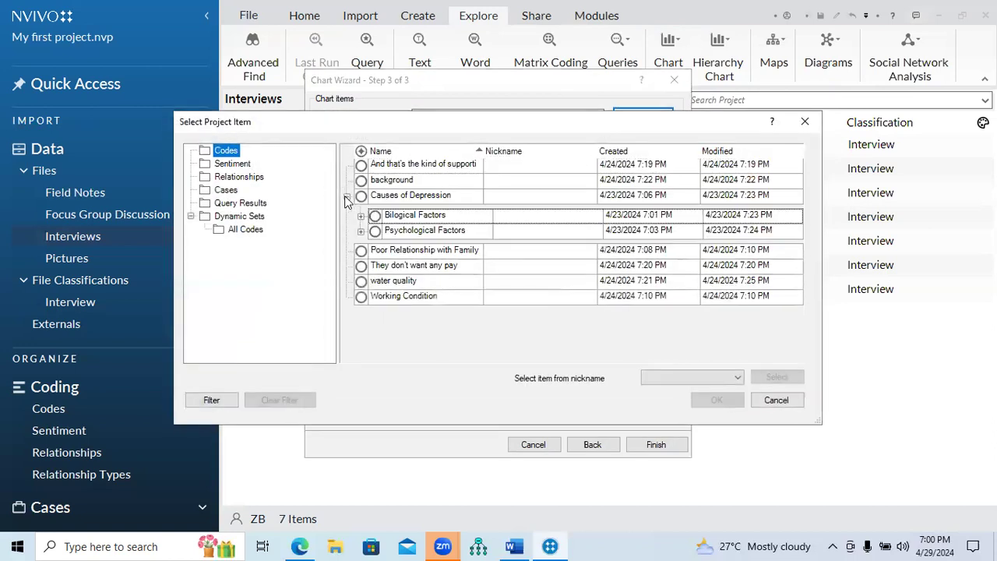
click(375, 231)
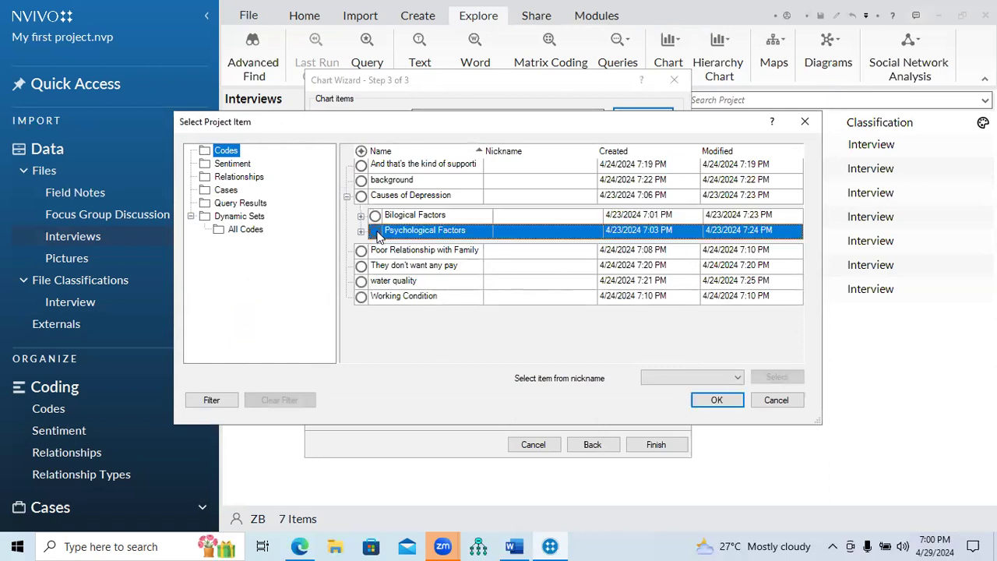
click(717, 400)
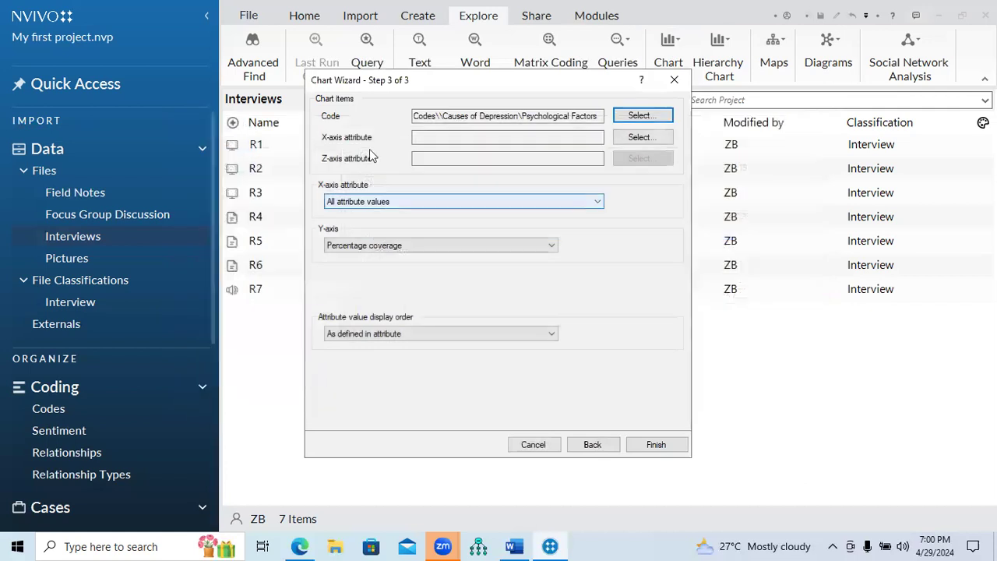
- Assign the Marital Status attribute from the Demographics classification as the X-axis attribute
click(631, 138)
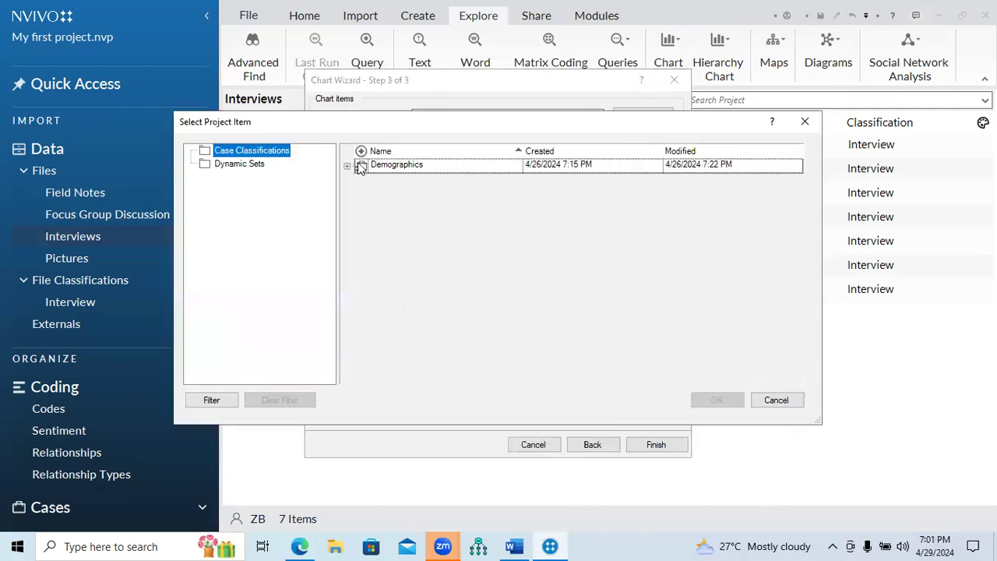
click(347, 165)
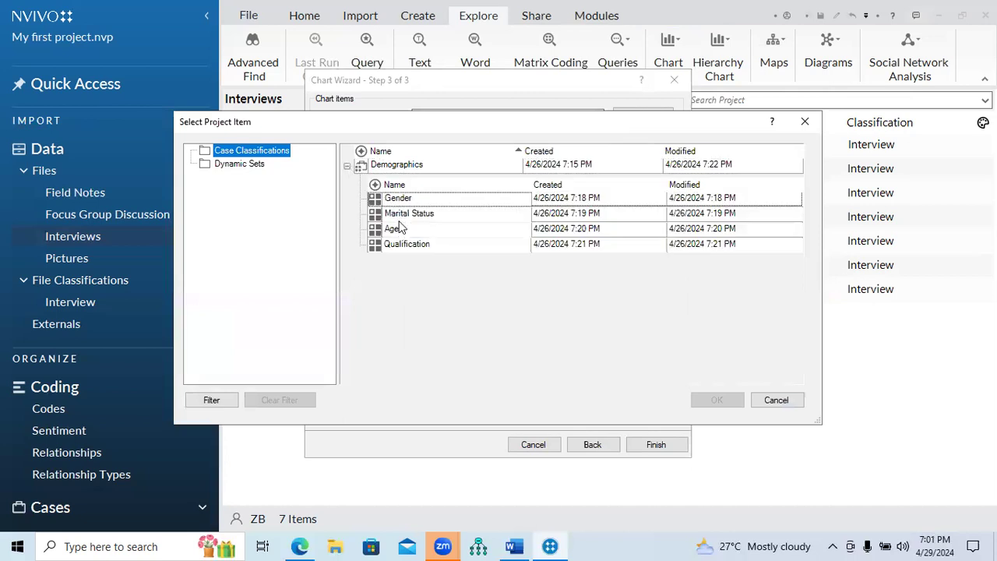
click(397, 215)
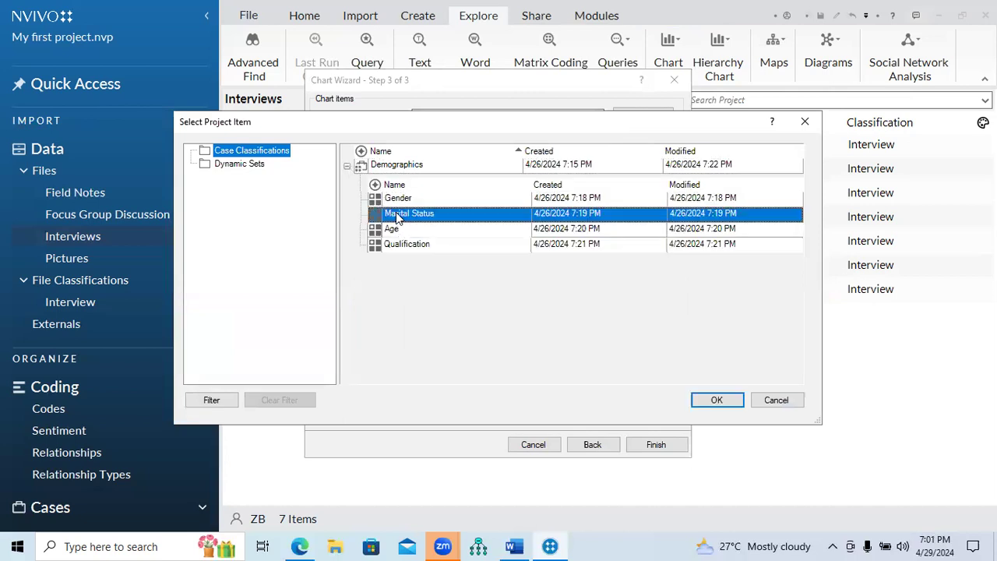
click(716, 400)
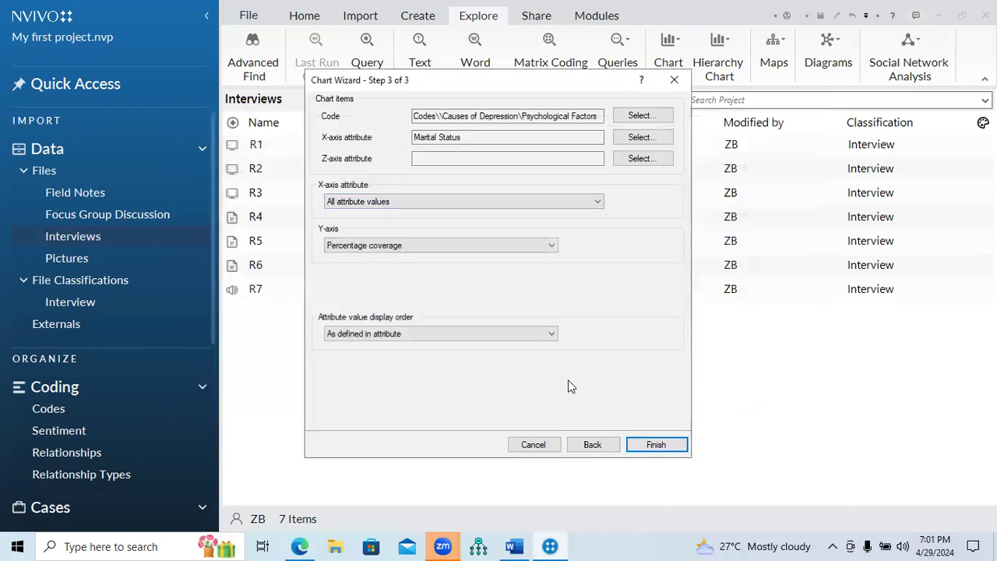
- Include all X-axis attribute values except 'Unassigned' and 'Not Applicable', and generate the chart
click(443, 203)
click(436, 225)
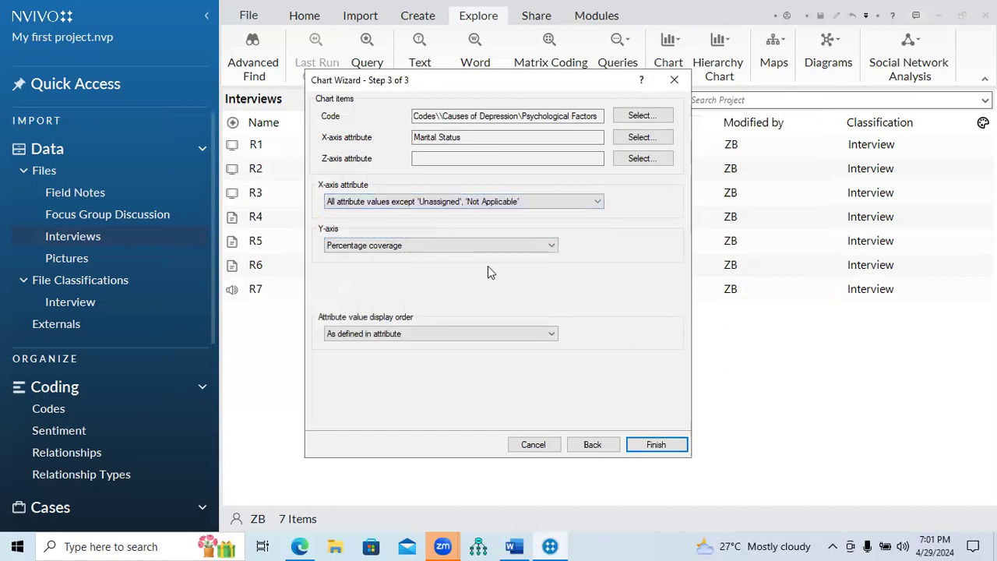
click(646, 446)
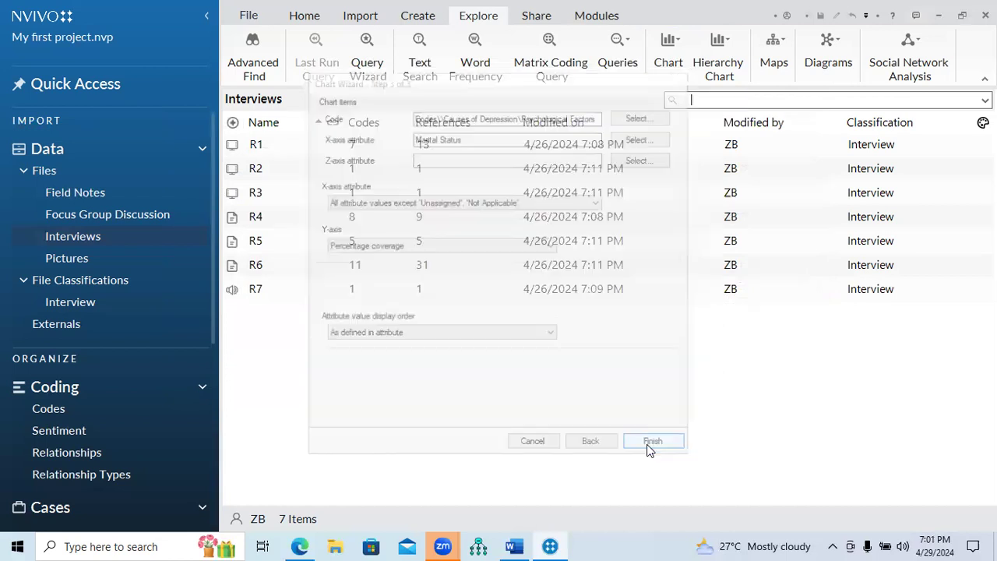